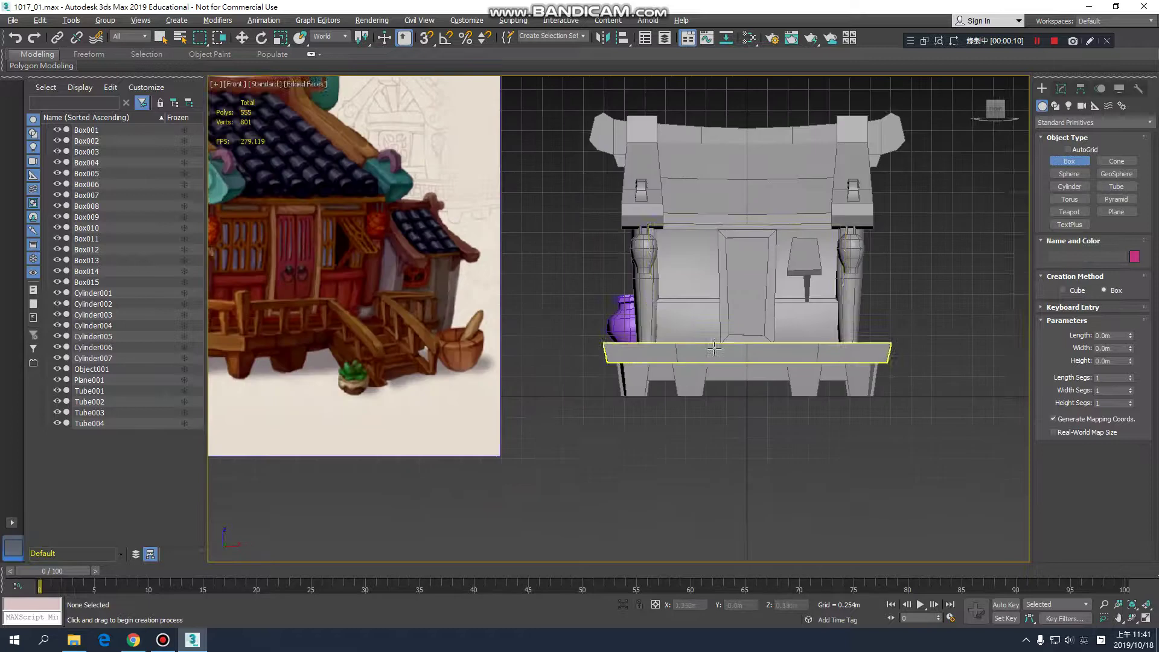
Step: Draw a slim upright box about 0.57 × 0.12 × 0.39 m below the platform and scale its depth to about 40%
scroll(682, 417, up, 5)
drag(684, 446, 702, 519)
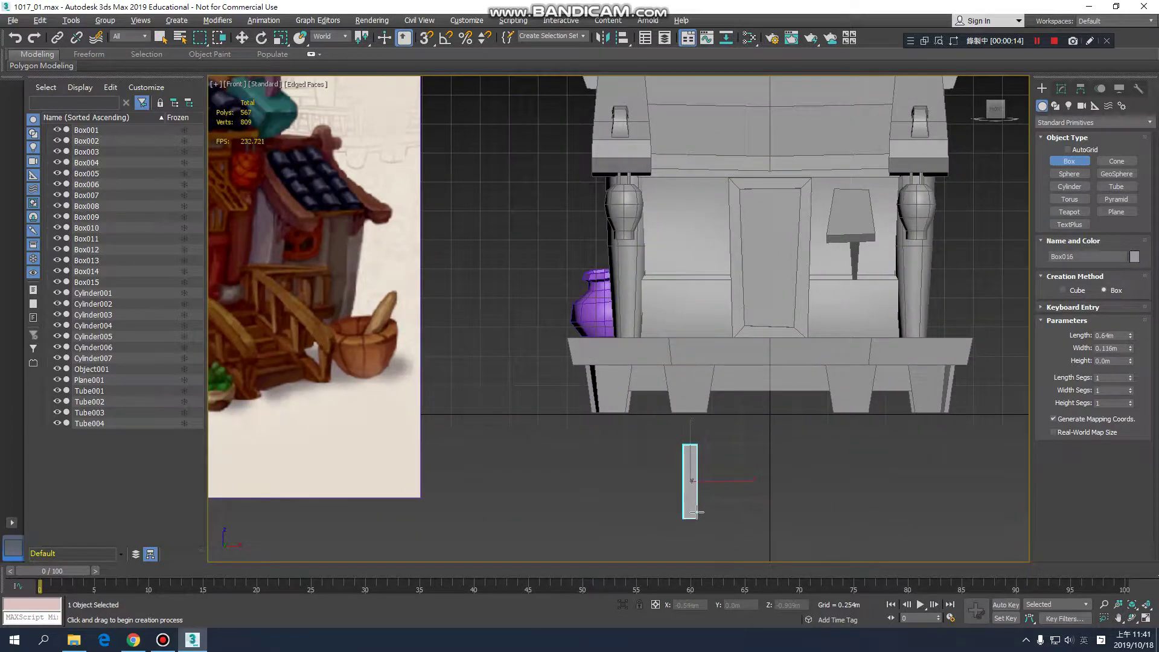
click(718, 466)
middle_drag(672, 377, 724, 401)
key(w)
key(e)
key(r)
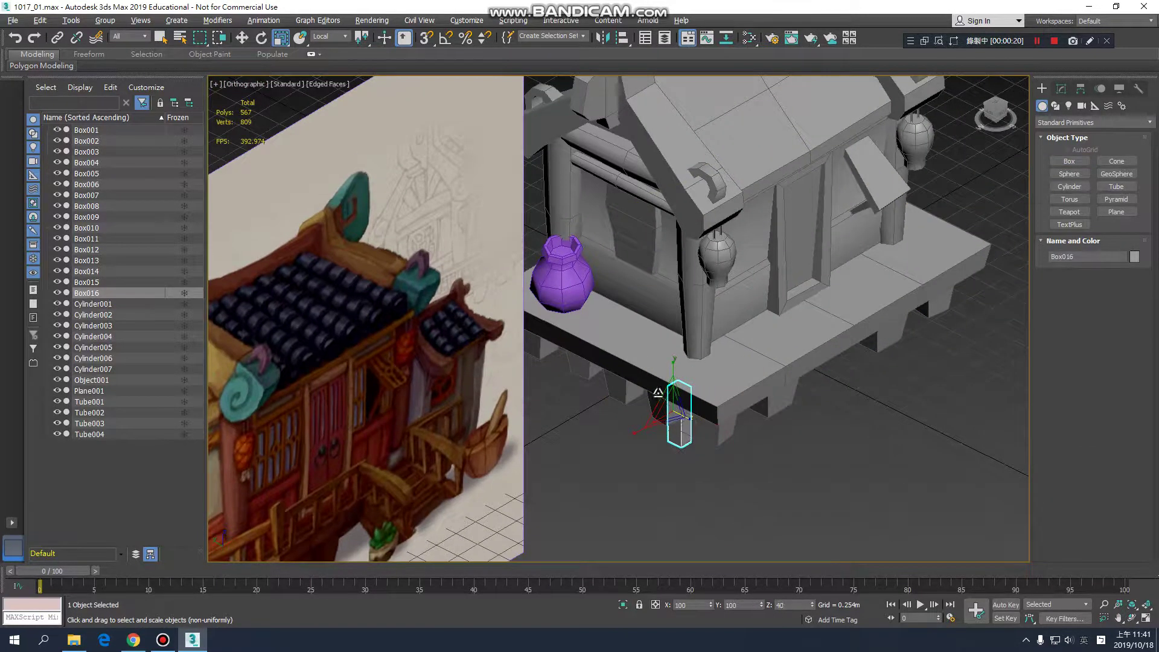
Step: Move the box up onto the front part of the platform, just beside the door on the vase side
key(w)
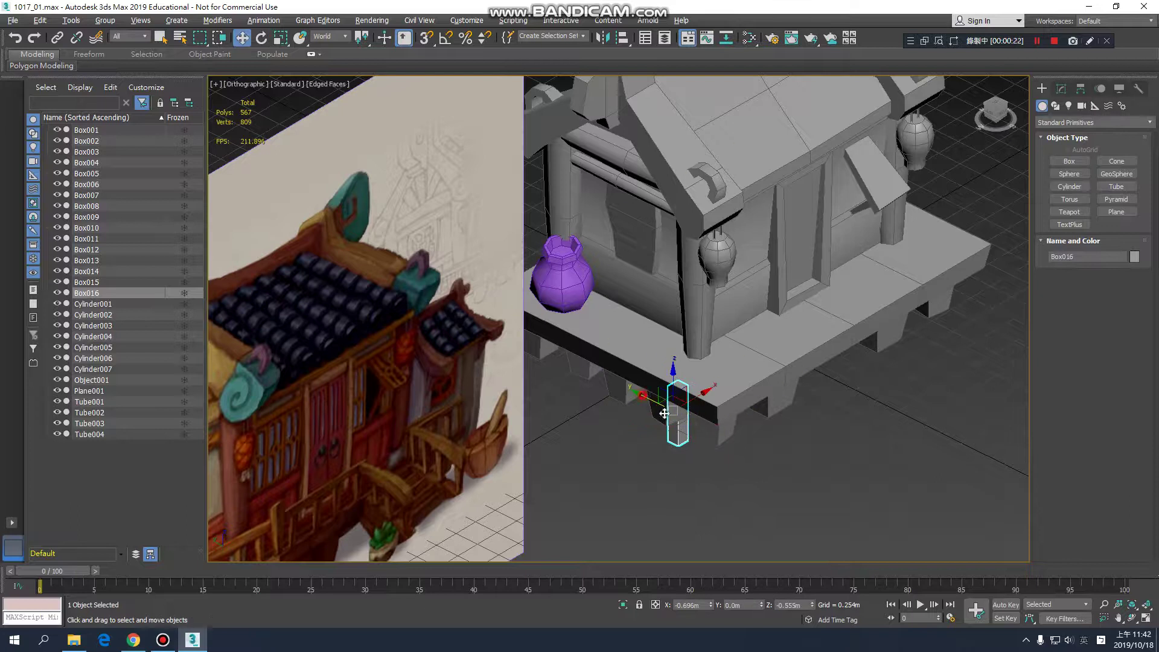
drag(664, 414, 724, 435)
middle_drag(773, 410, 642, 407)
drag(652, 369, 672, 395)
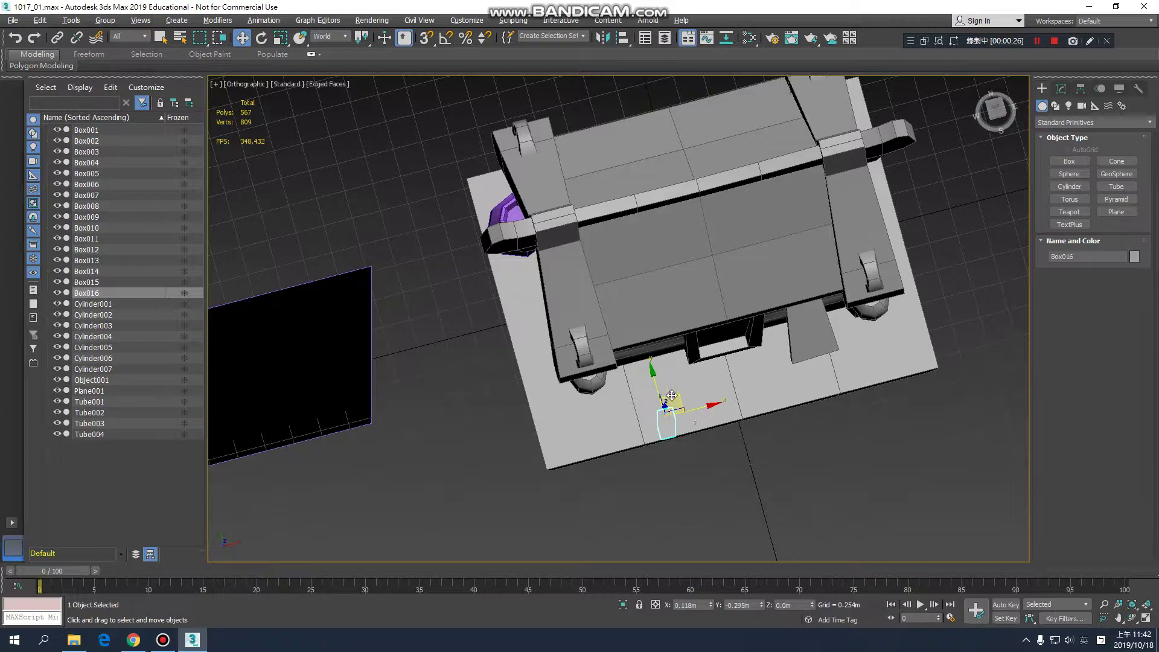
key(f)
scroll(658, 444, up, 5)
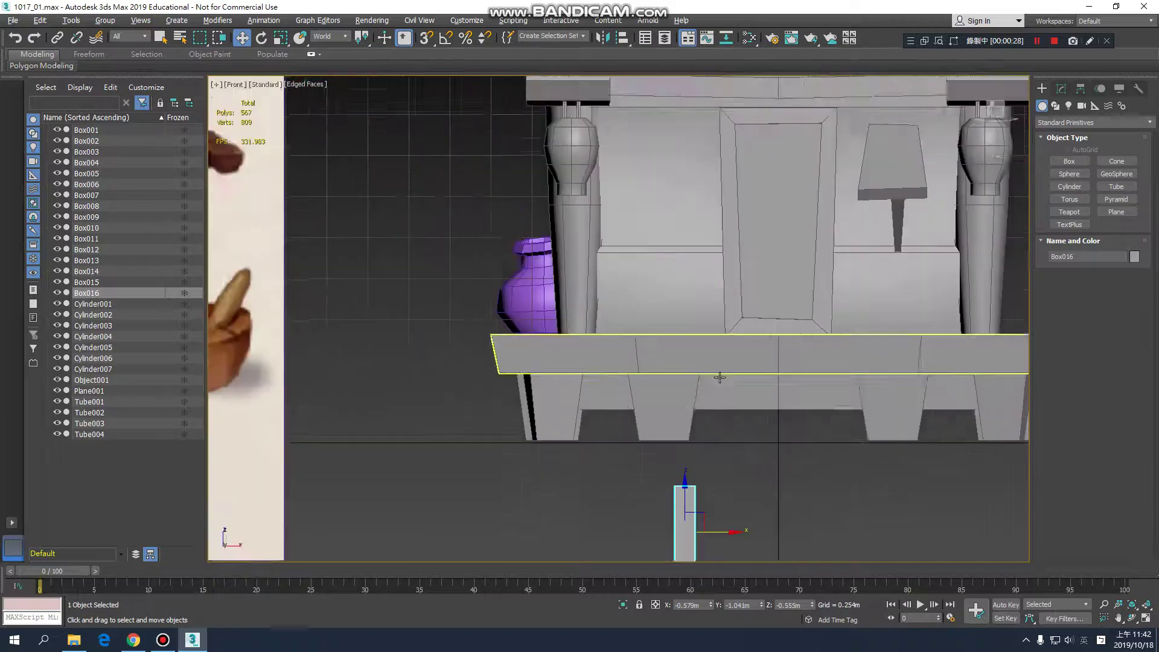
drag(666, 446, 686, 201)
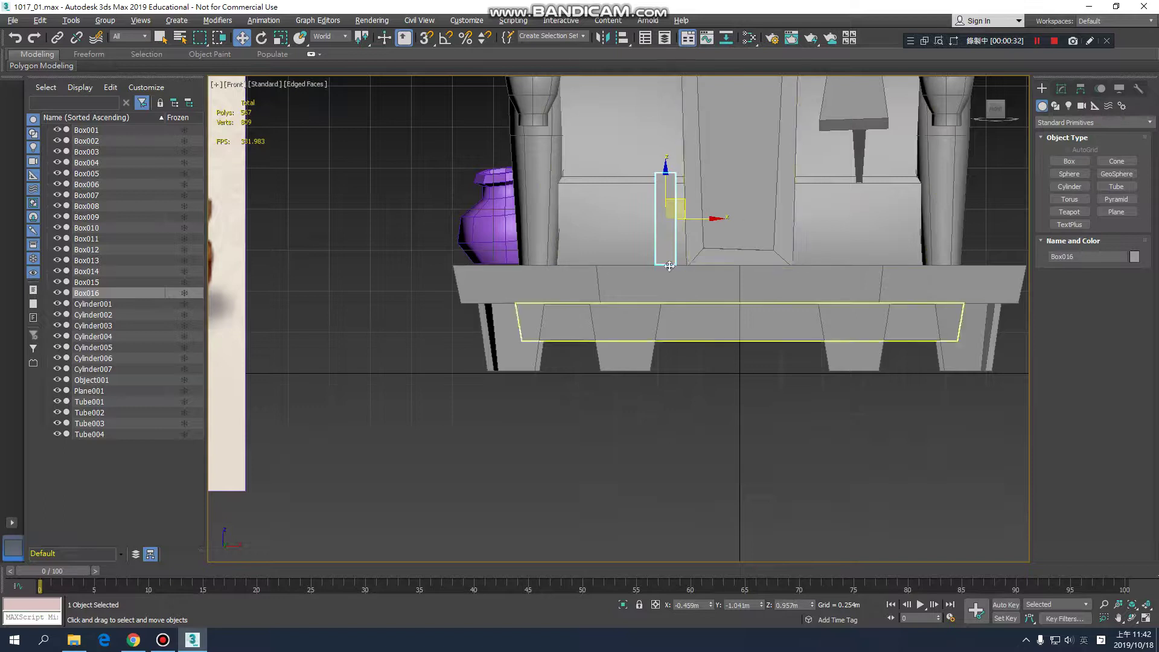
middle_drag(666, 241, 640, 288)
drag(603, 281, 645, 295)
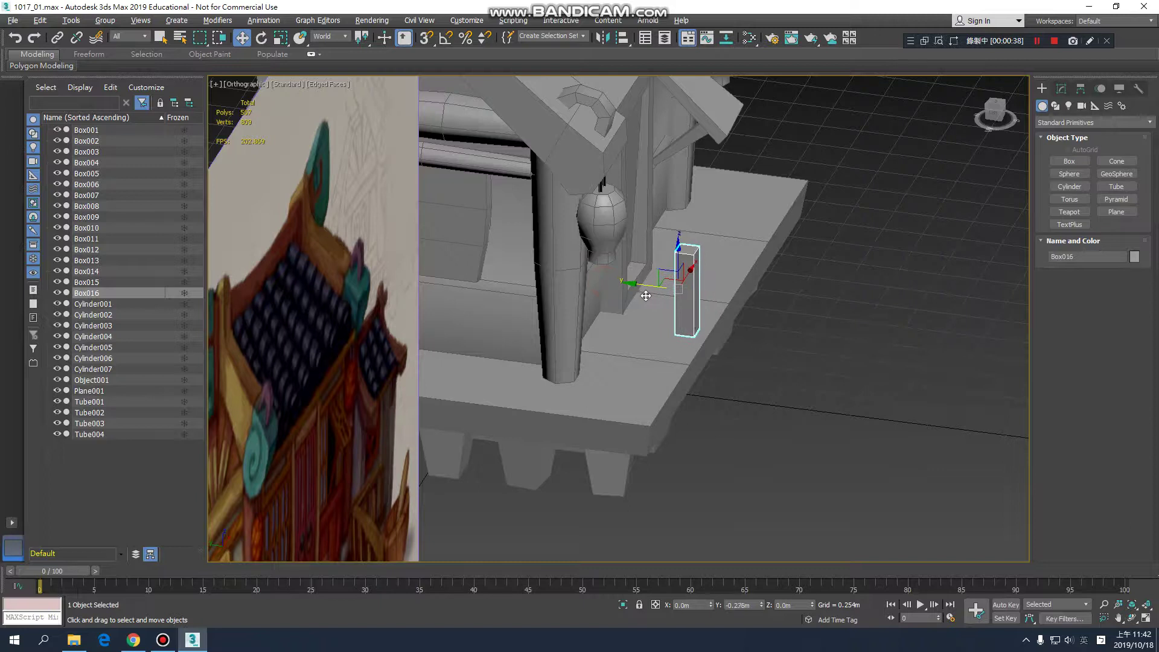
Step: Lower the box so that its base meets the platform's top surface
mouse_move(658, 311)
alt+middle_down()
mouse_move(631, 310)
mouse_move(640, 331)
mouse_move(664, 320)
alt+middle_up()
scroll(631, 310, up, 3)
key(r)
drag(681, 271, 680, 292)
key(w)
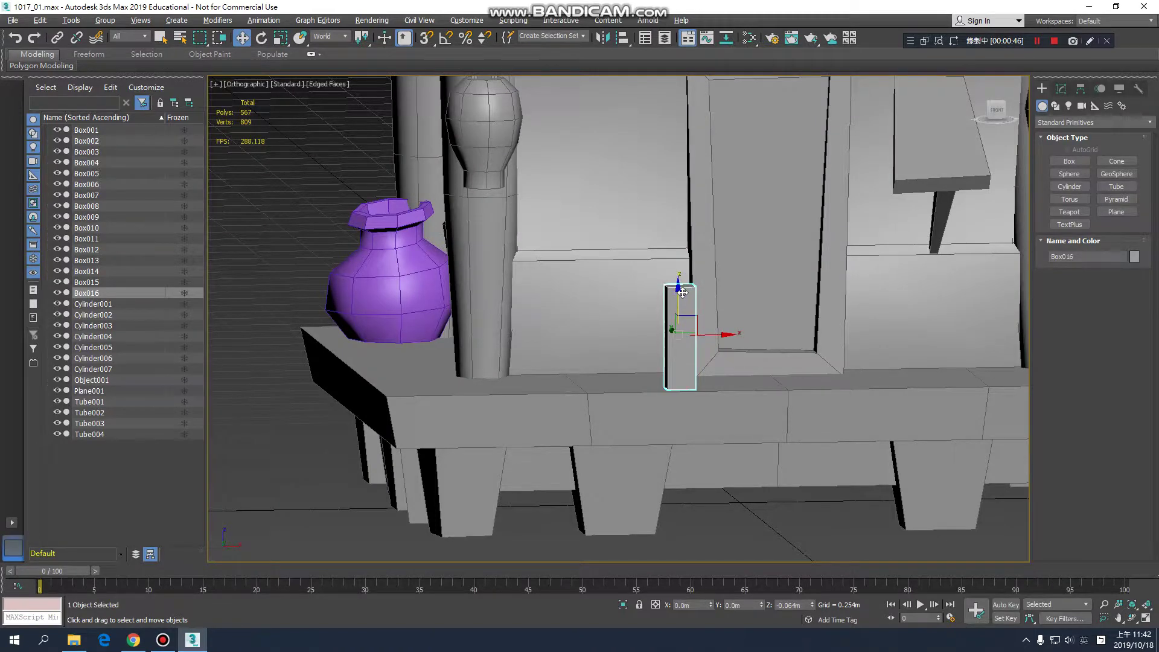
Step: Scale the box uniformly to about 83% and shift it closer to the platform's front edge
alt+middle_drag(681, 313, 721, 350)
scroll(720, 339, up, 3)
key(r)
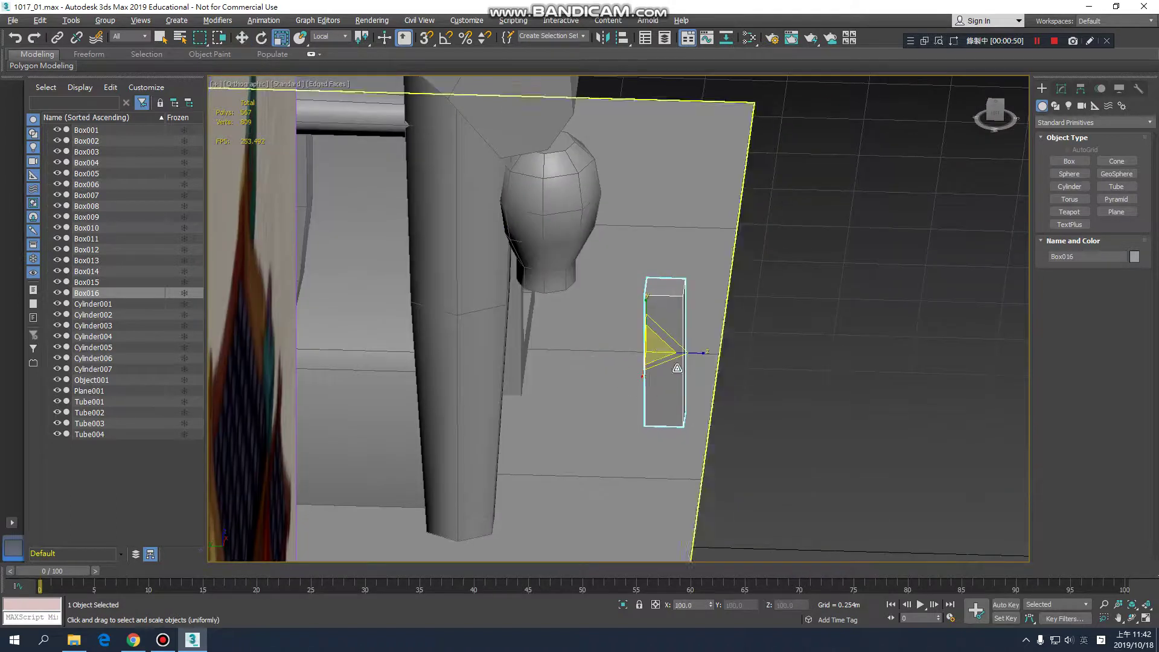
drag(659, 345, 642, 368)
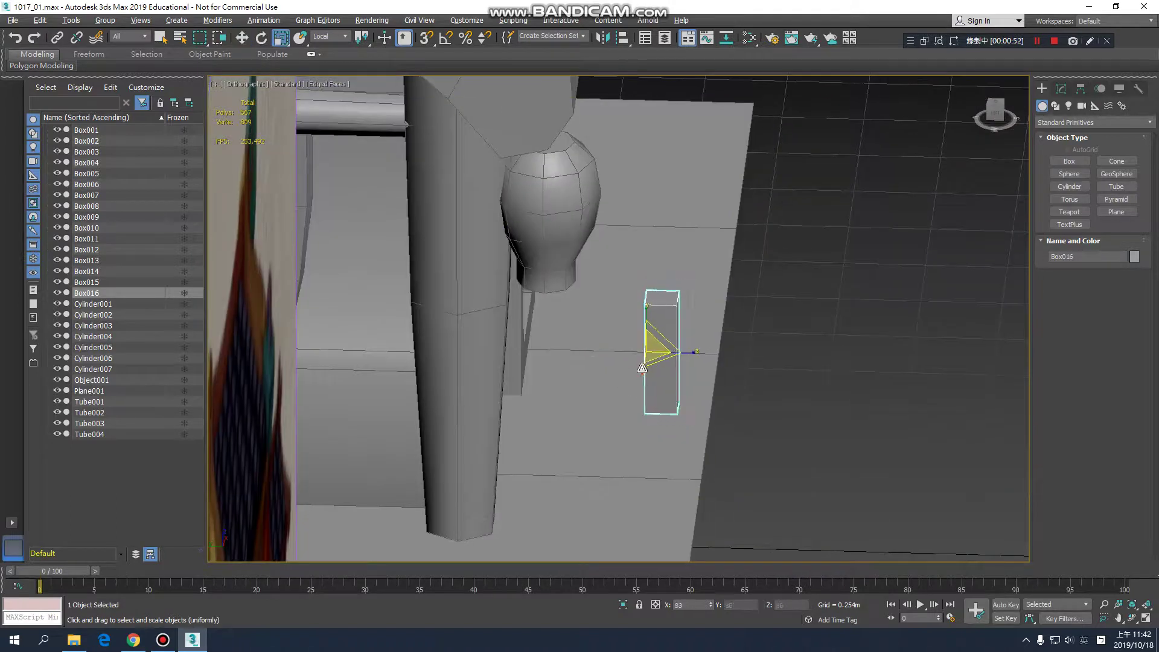
key(w)
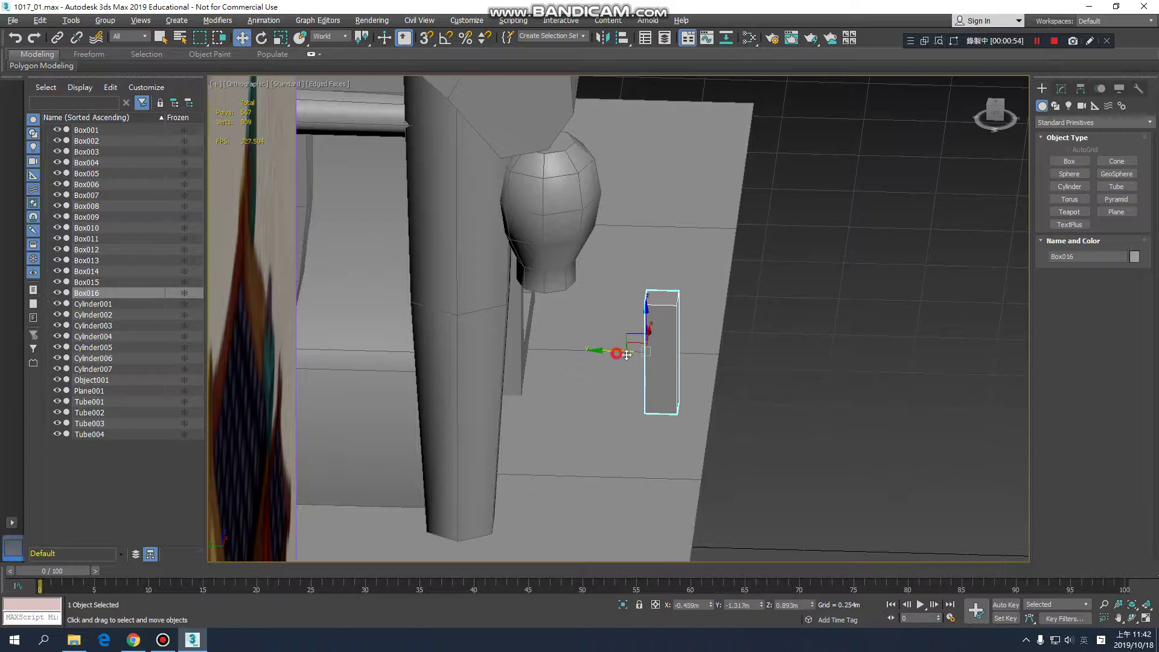
Step: Hide the viewport grid and convert the box to an Editable Poly
alt+middle_drag(734, 400, 795, 330)
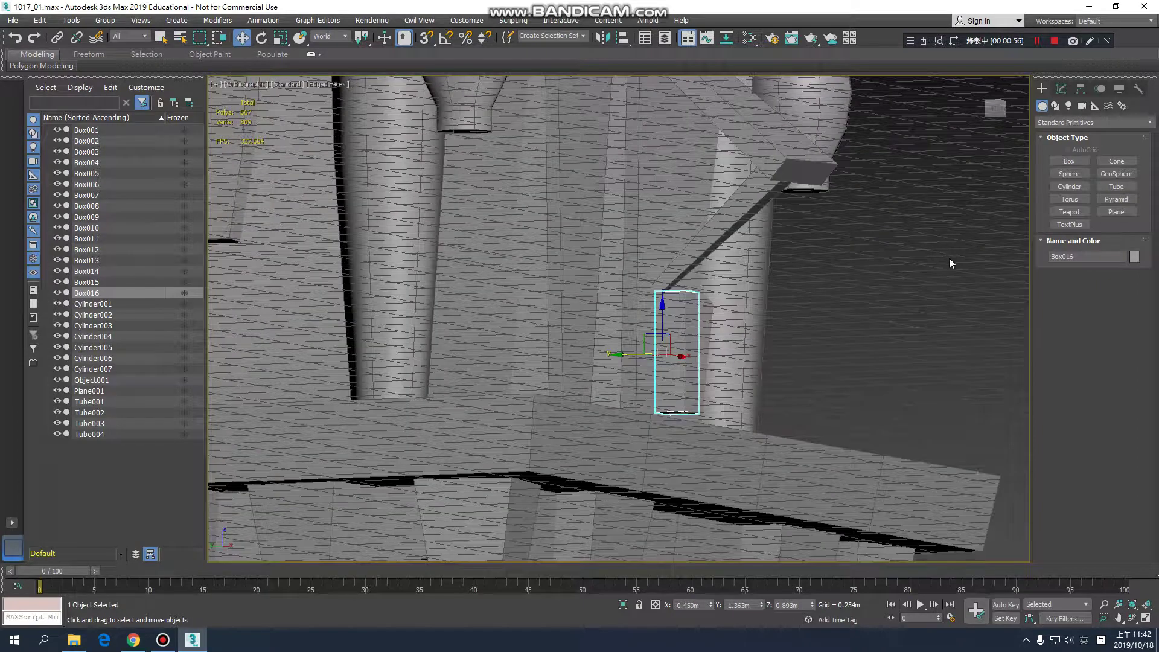
key(g)
middle_drag(860, 293, 874, 268)
click(1063, 90)
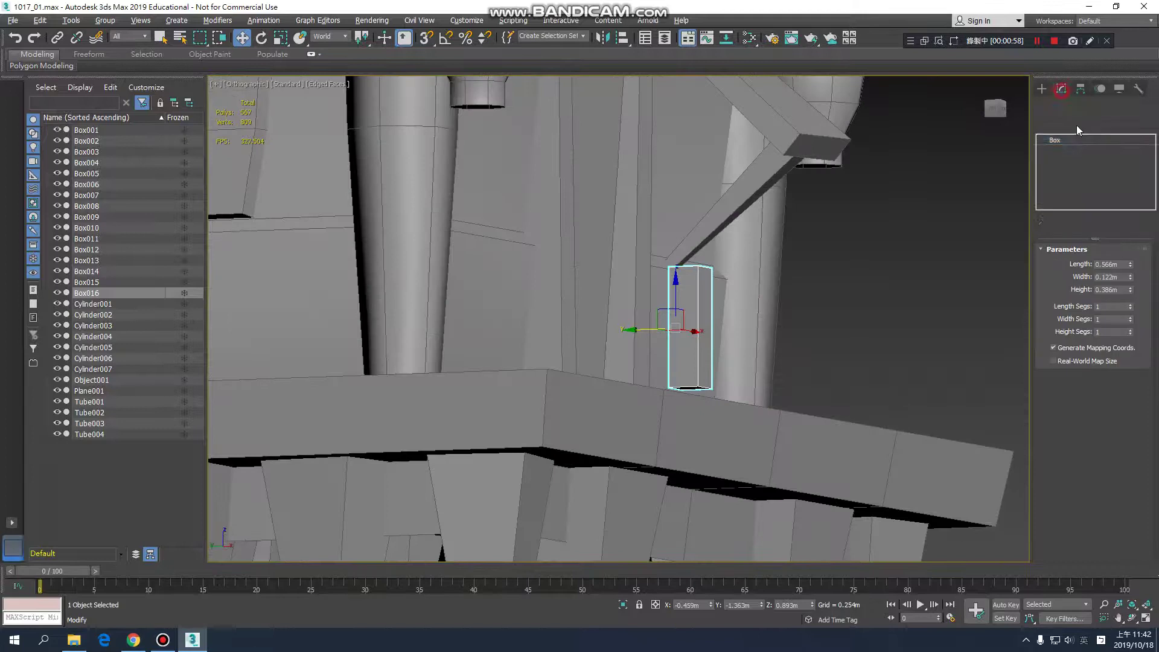
right_click(704, 319)
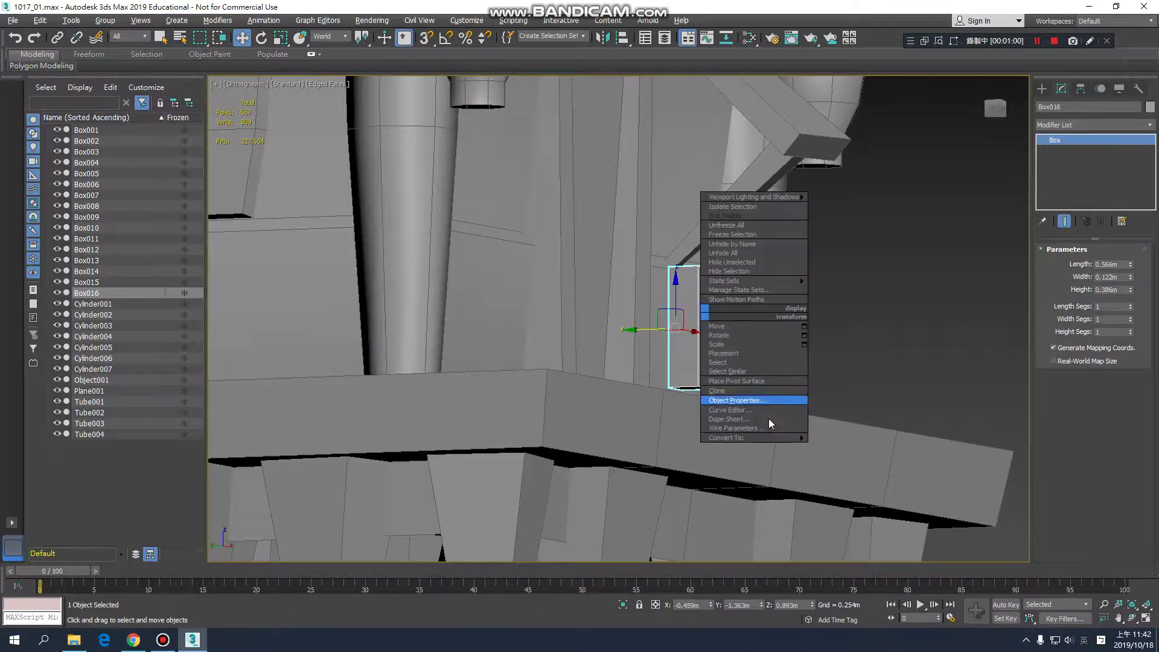
mouse_move(770, 439)
click(857, 447)
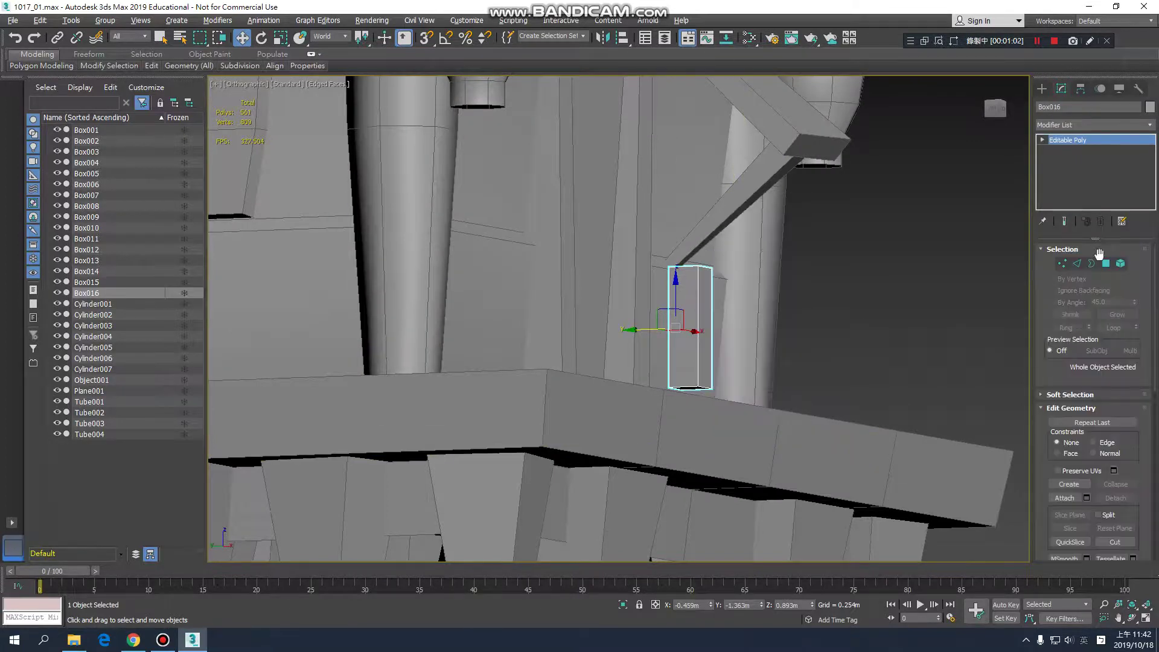
Step: Taper the post by scaling its bottom polygon uniformly to about 79%
click(1105, 264)
click(691, 388)
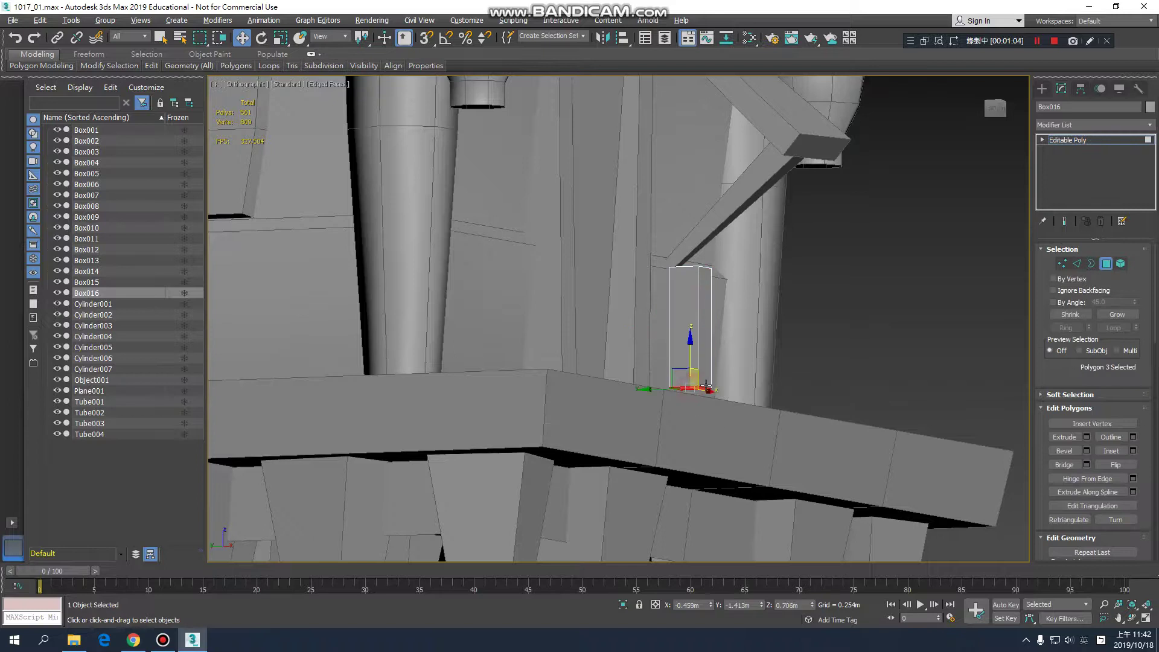
key(e)
key(r)
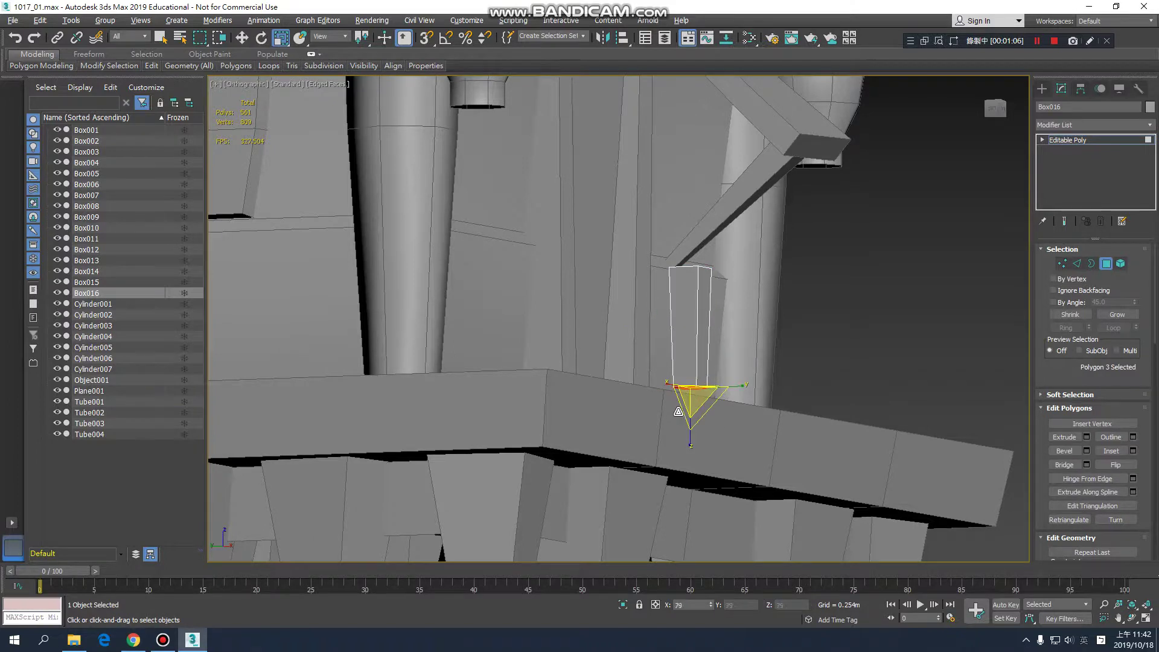
Step: Delete the post's bottom and top polygons to leave the ends open
alt+middle_drag(731, 318, 699, 262)
scroll(751, 362, down, 2)
scroll(718, 335, up, 5)
key(Delete)
click(698, 262)
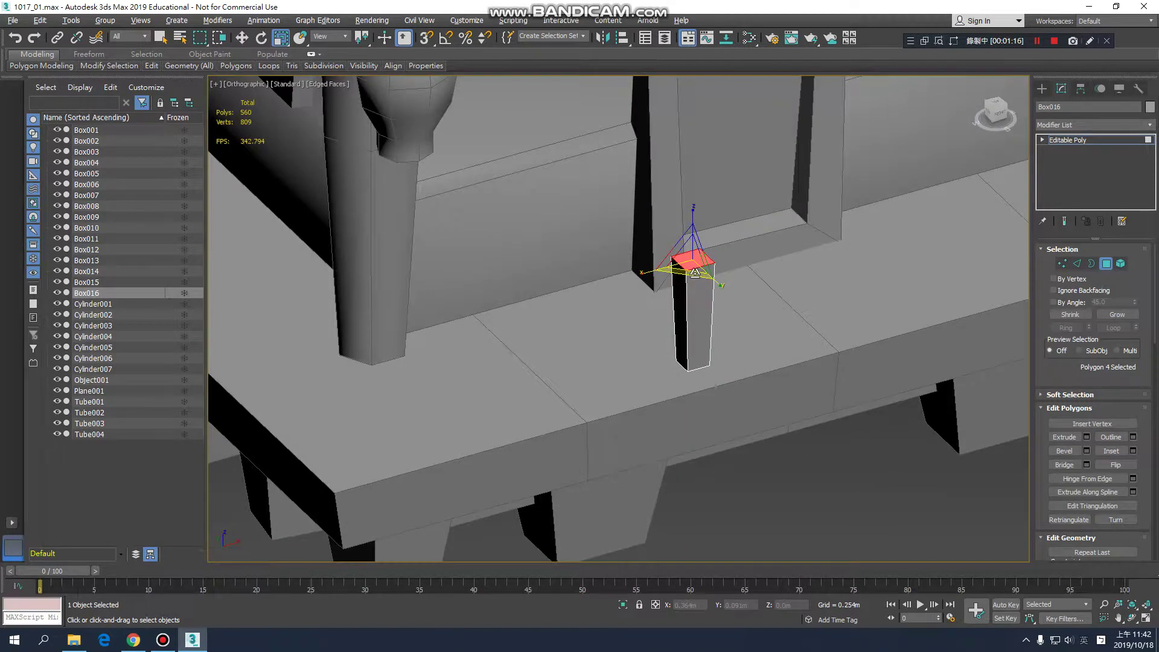
key(Delete)
Step: Leave polygon editing and lower the whole post slightly so it sits on the platform
alt+middle_drag(696, 290, 776, 282)
scroll(704, 279, down, 4)
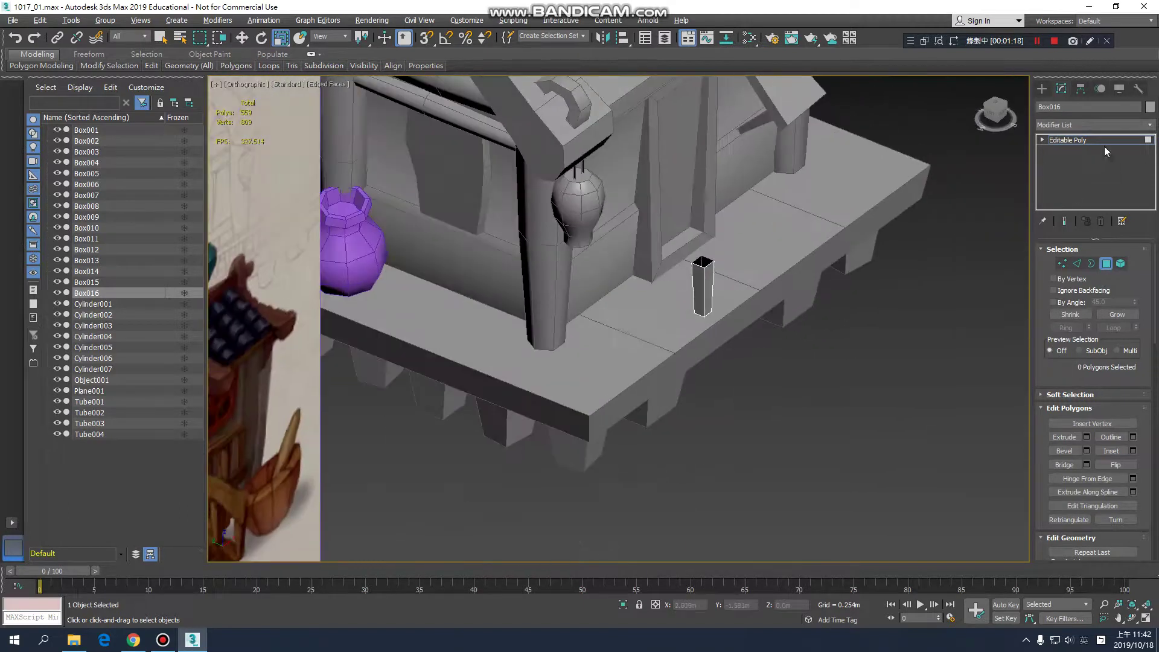
click(1099, 140)
alt+middle_drag(700, 271, 730, 302)
key(w)
scroll(718, 290, up, 3)
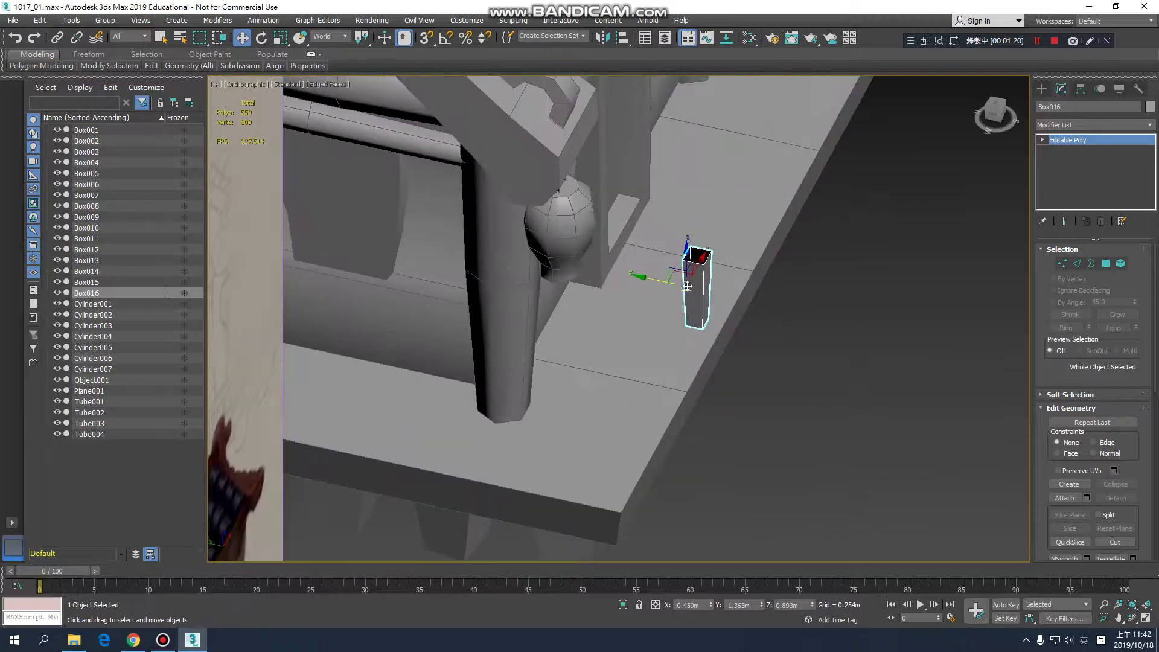
alt+middle_drag(689, 266, 669, 243)
drag(690, 245, 691, 255)
Step: Nudge the post along X and clone it as three copies about 0.36 m apart along the front edge toward the vase
alt+middle_drag(694, 317, 812, 311)
scroll(741, 342, down, 3)
scroll(786, 353, down, 3)
scroll(787, 331, up, 3)
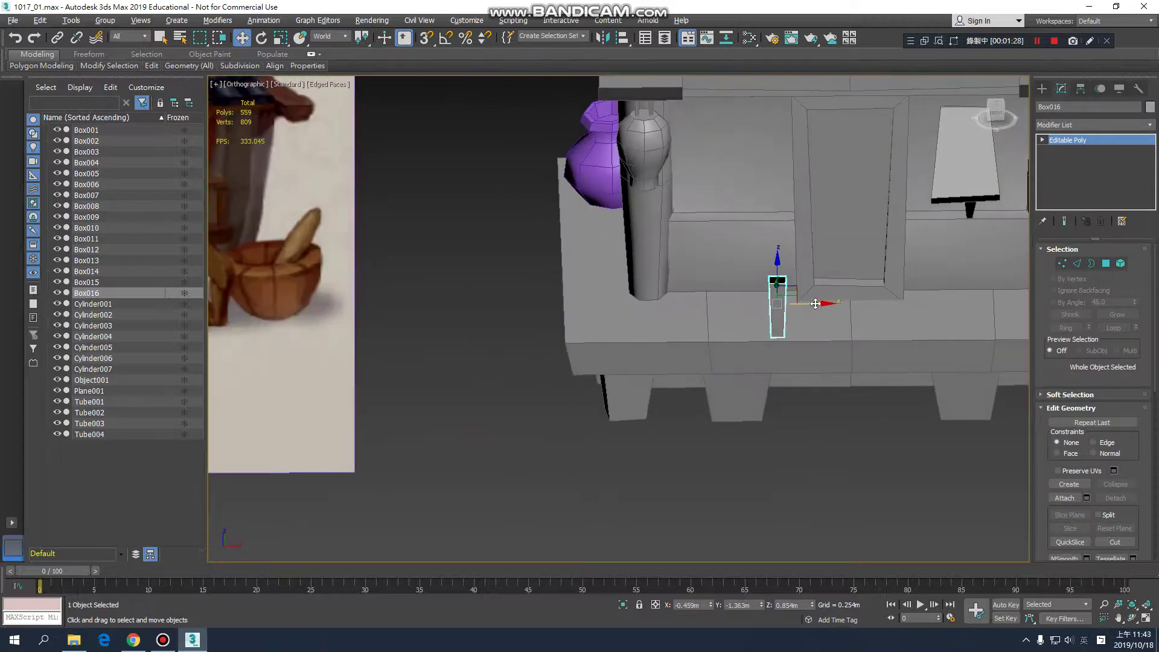
drag(818, 303, 819, 315)
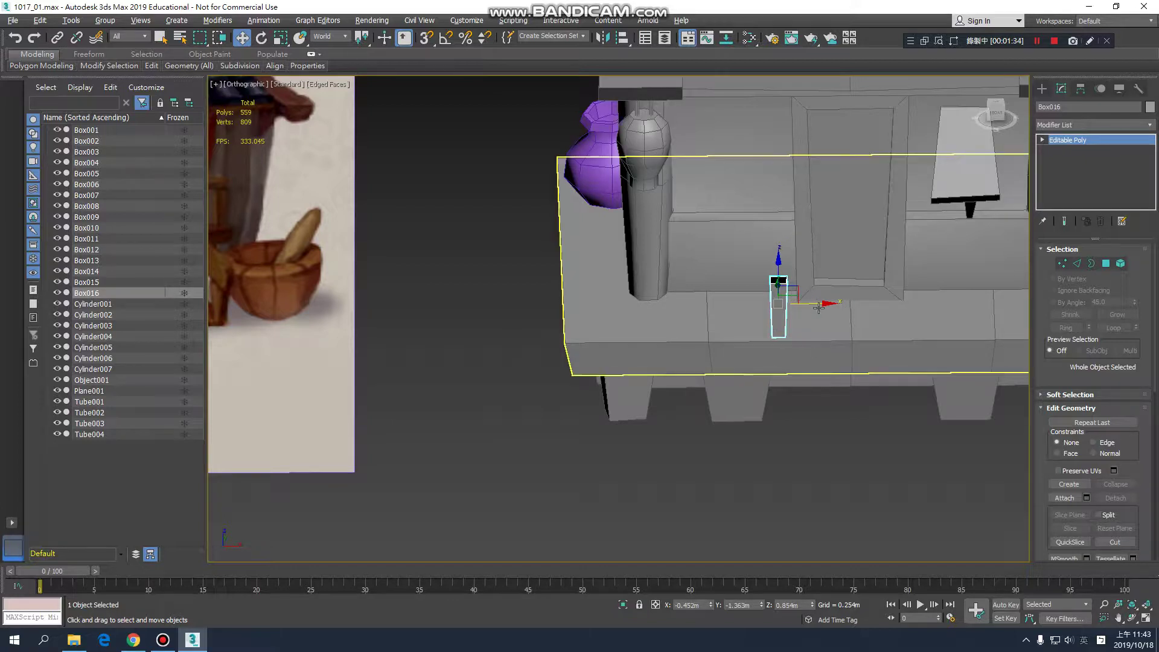
shift+drag(819, 303, 760, 300)
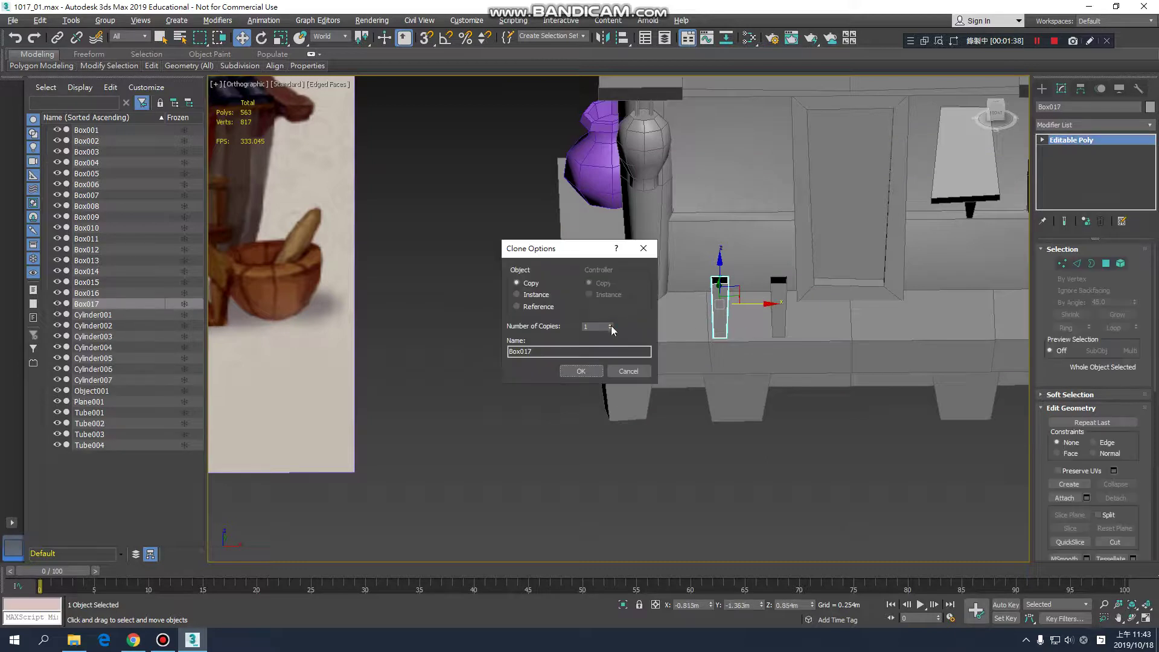
click(585, 372)
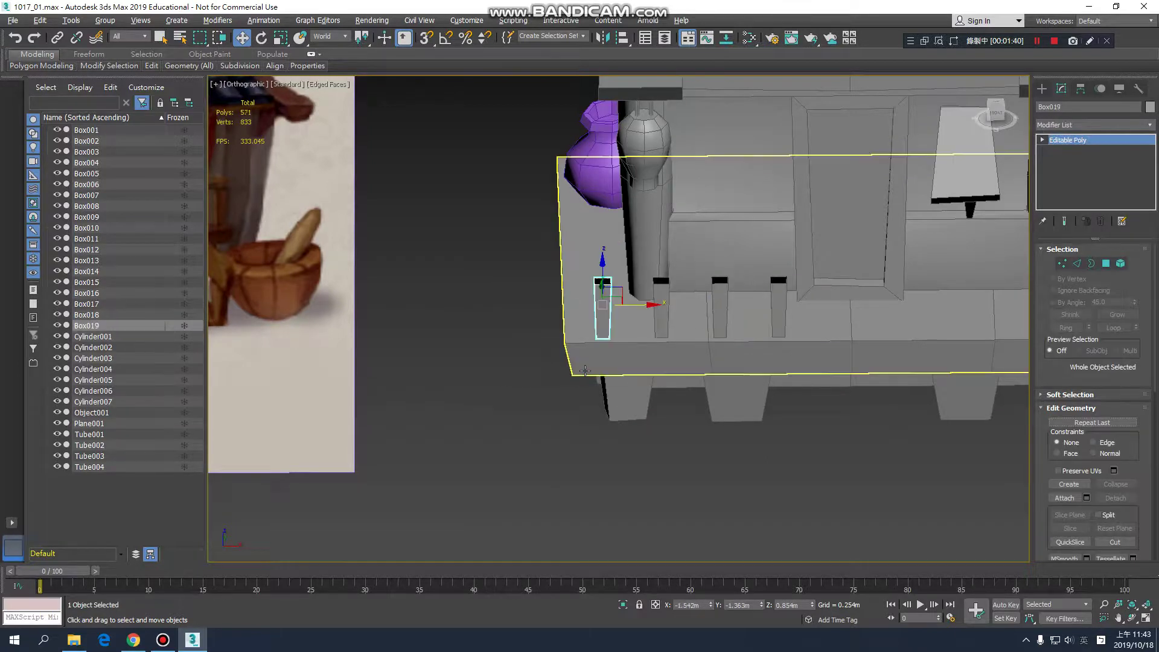
Step: Compare the railing with the reference painting and shift all four posts together along the front edge toward the door
alt+middle_drag(631, 264, 812, 291)
scroll(812, 292, down, 4)
middle_drag(449, 286, 485, 285)
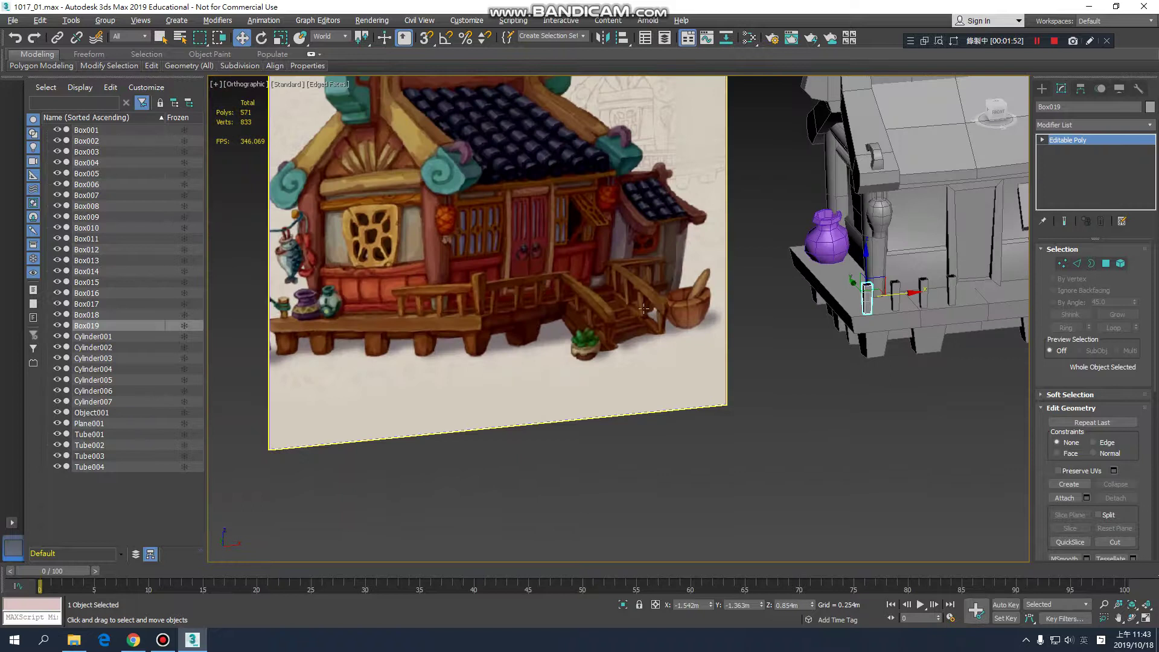
middle_drag(581, 307, 537, 307)
middle_drag(911, 292, 778, 310)
scroll(773, 302, up, 4)
click(781, 314)
ctrl+click(723, 314)
ctrl+click(664, 314)
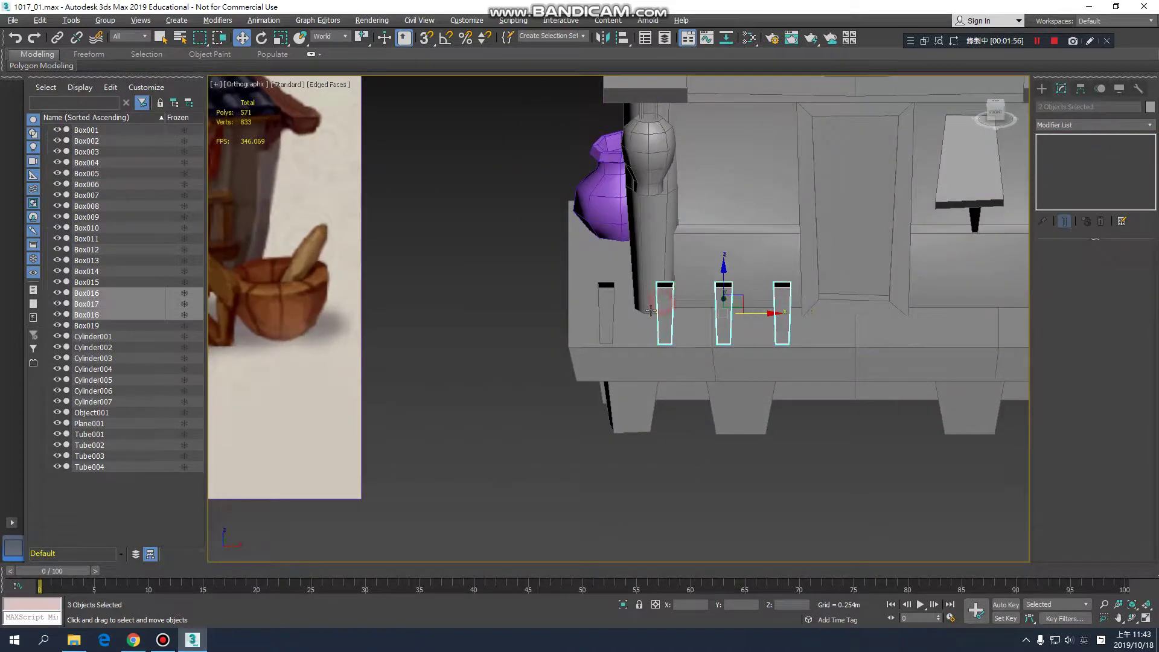
ctrl+click(606, 314)
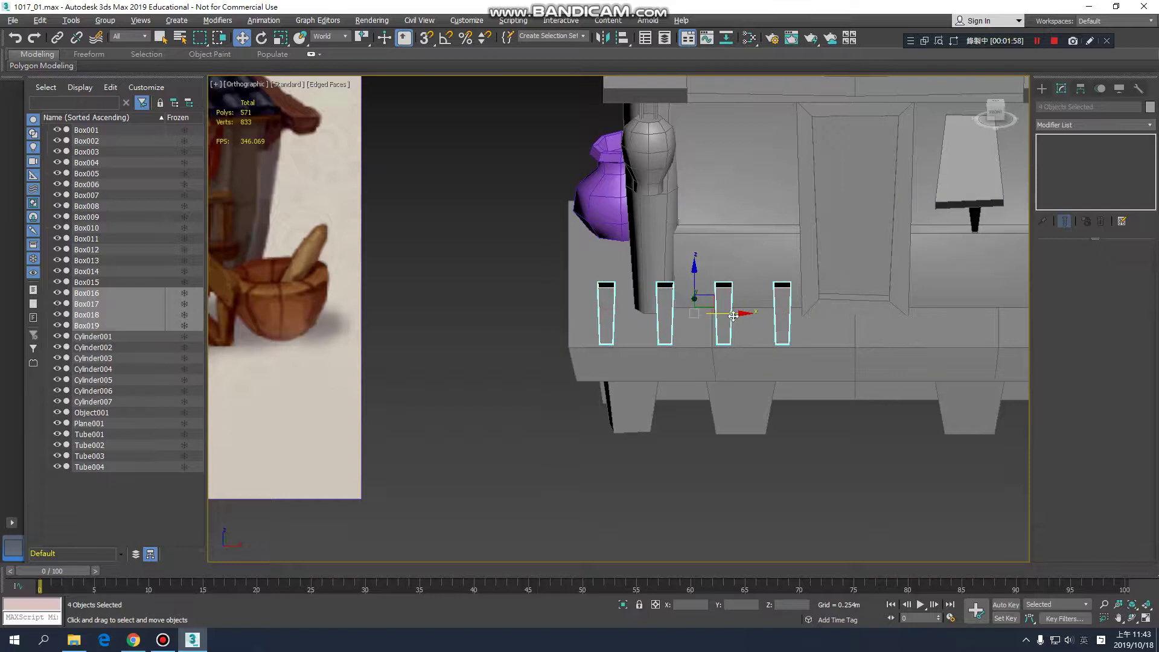
drag(733, 315, 756, 311)
Step: Clone the outermost post once, placing the copy beside it at the platform's front corner on the vase side
middle_drag(756, 311, 830, 320)
scroll(829, 321, down, 3)
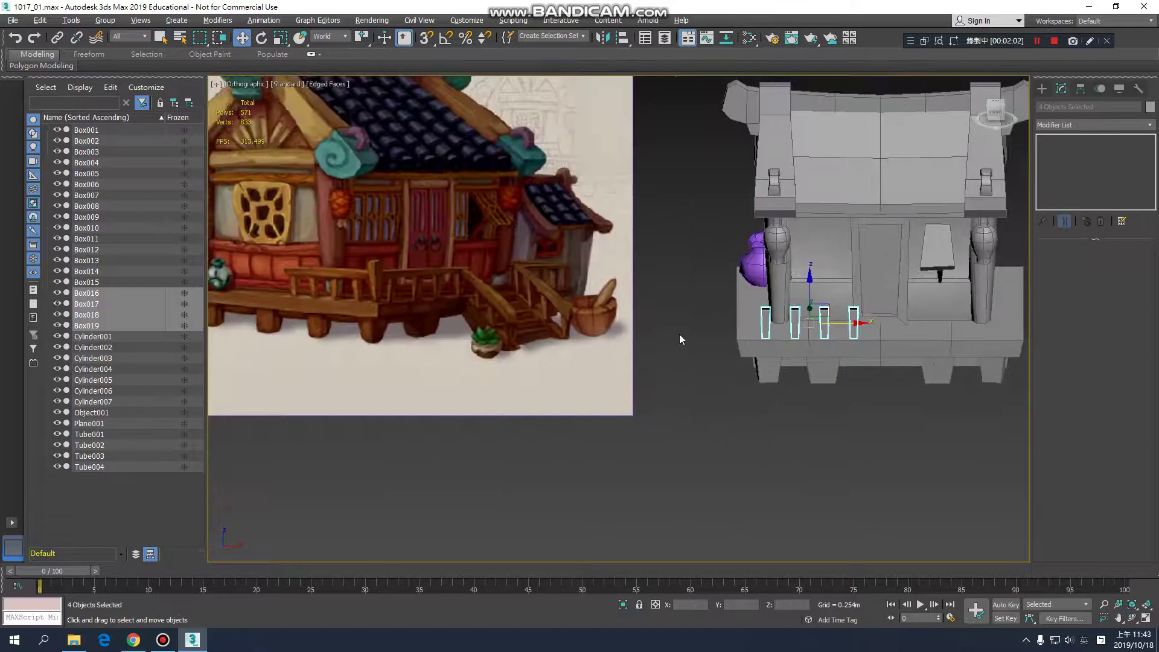
middle_drag(680, 336, 684, 339)
scroll(797, 256, up, 2)
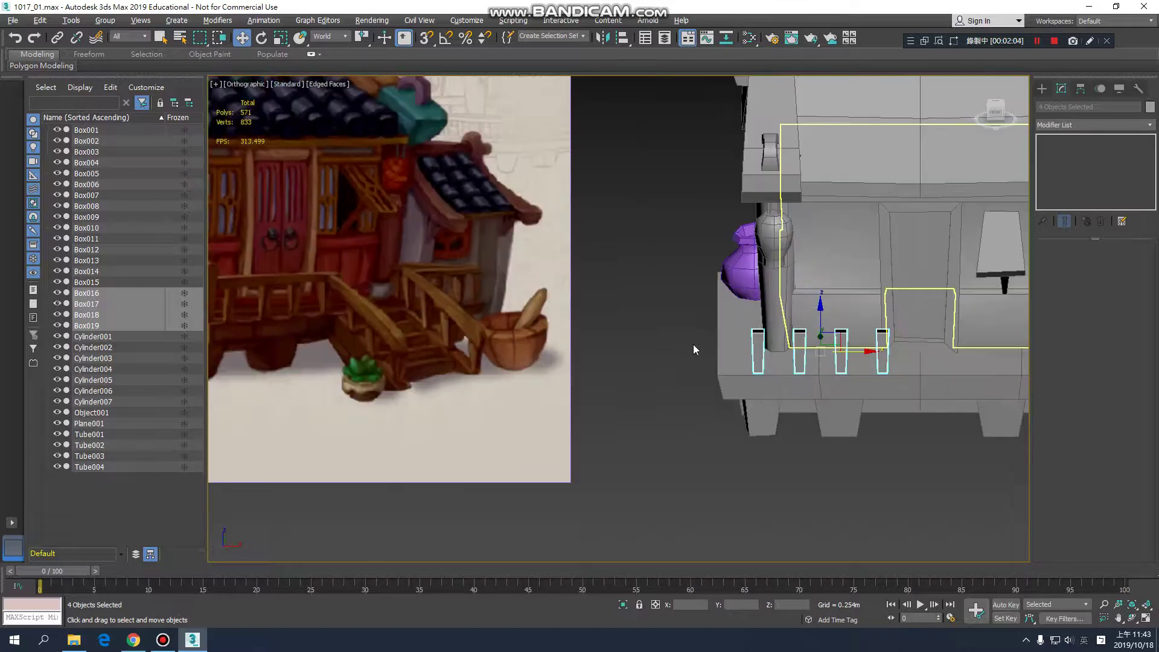
click(692, 338)
click(758, 348)
scroll(789, 330, up, 2)
middle_drag(774, 338, 808, 329)
scroll(813, 338, up, 2)
shift+drag(808, 329, 750, 345)
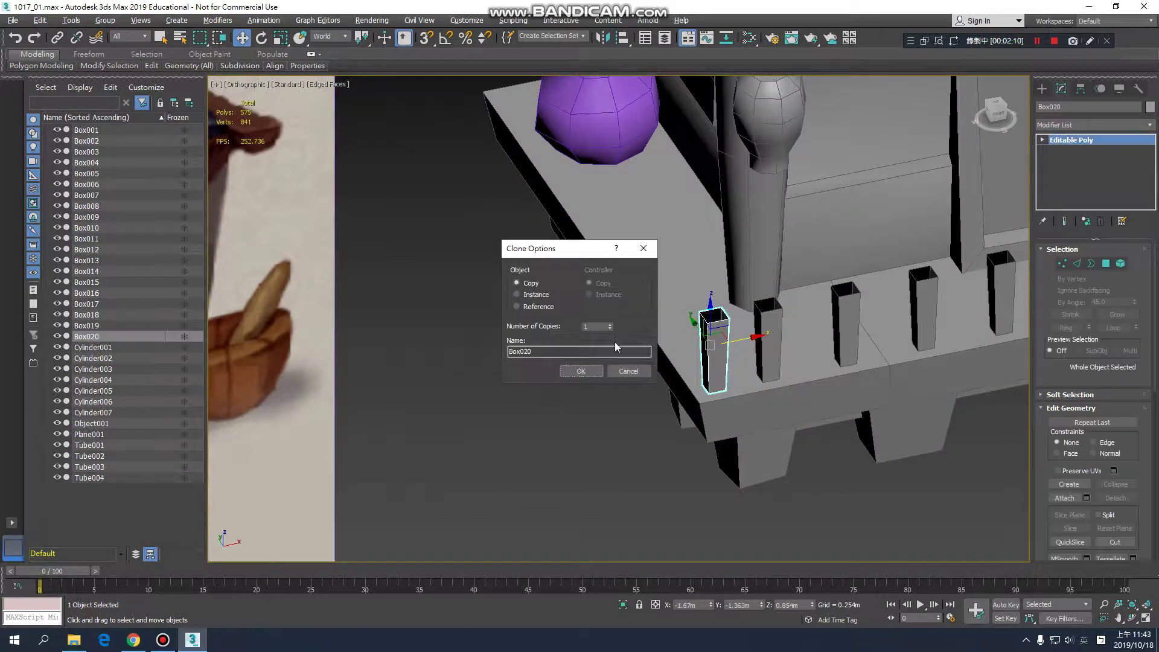
click(578, 369)
Step: Enlarge the corner post uniformly and thicken its cross-section to about 123% in width and depth
scroll(712, 344, up, 3)
key(r)
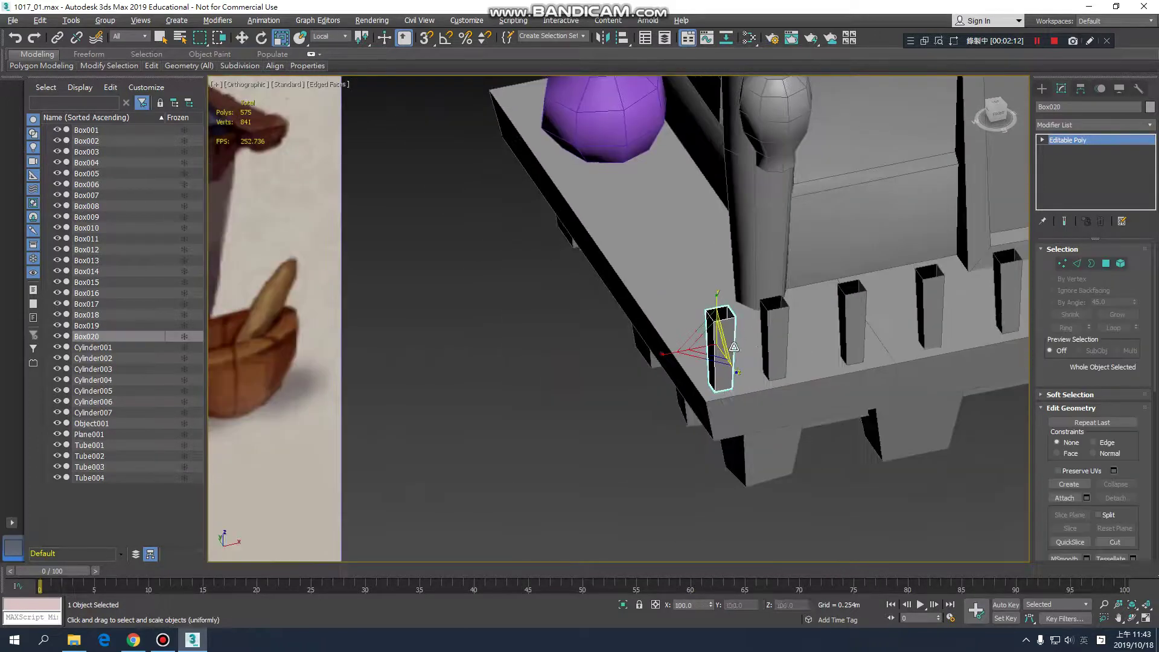
alt+middle_drag(734, 347, 718, 362)
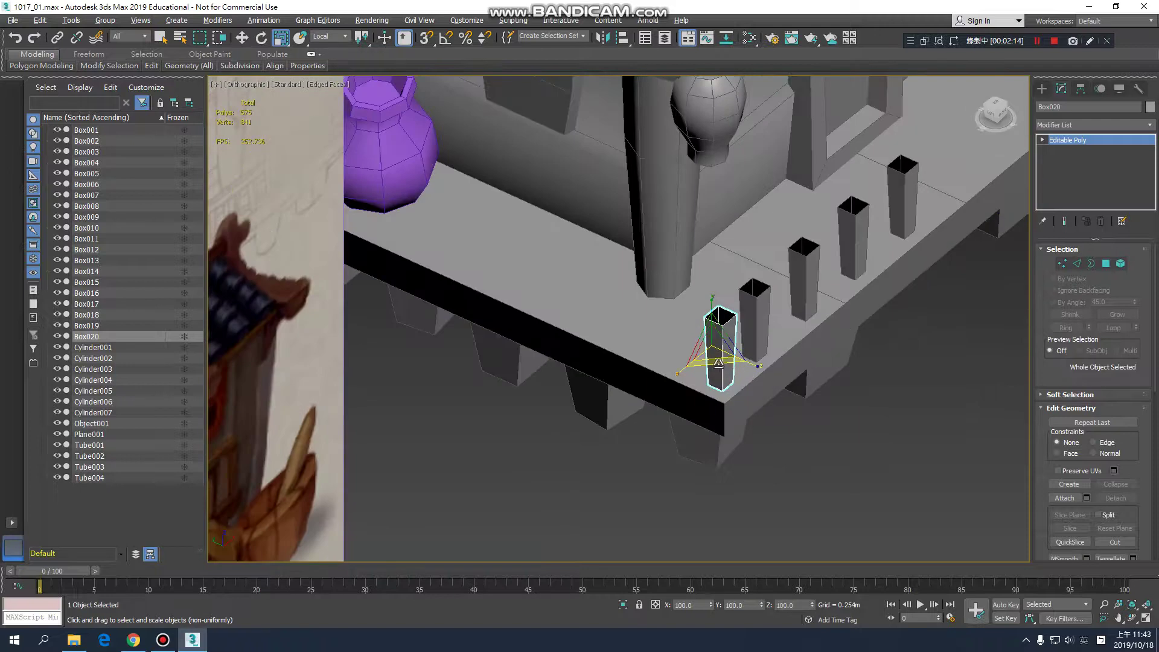
drag(721, 367, 730, 376)
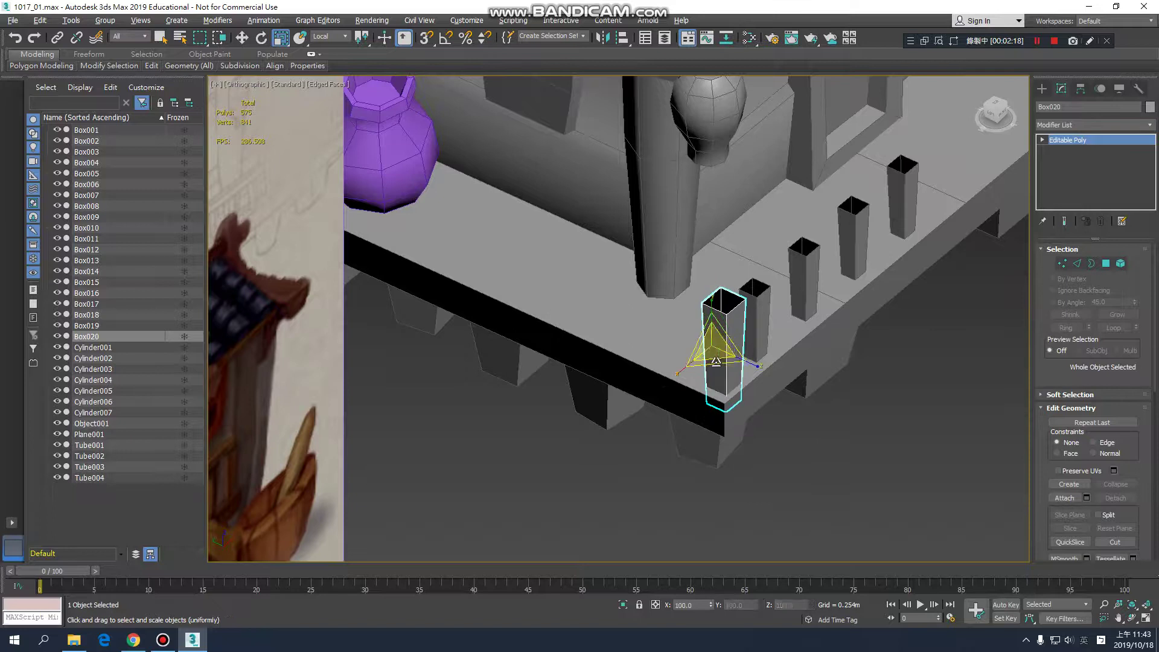
drag(712, 365, 736, 368)
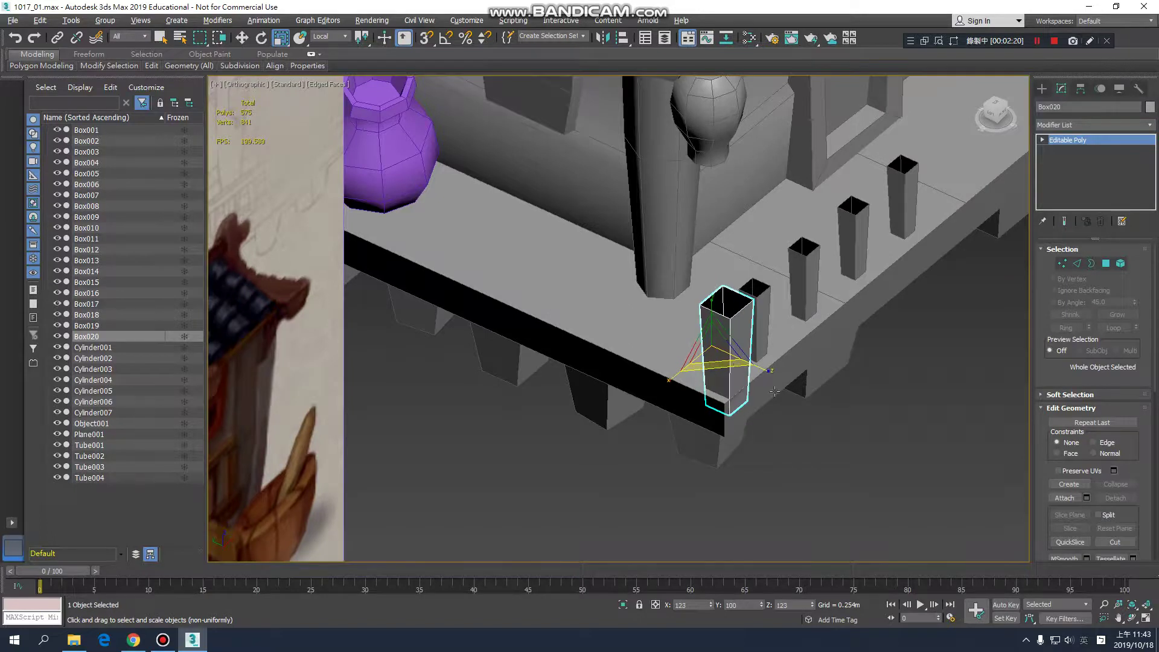
Step: Move the enlarged post into place near the platform's front corner, at about X -1.67 m, Y -1.29 m
alt+middle_drag(775, 392, 790, 432)
key(w)
drag(671, 328, 656, 319)
alt+middle_drag(724, 358, 690, 325)
scroll(693, 326, down, 5)
scroll(679, 395, up, 5)
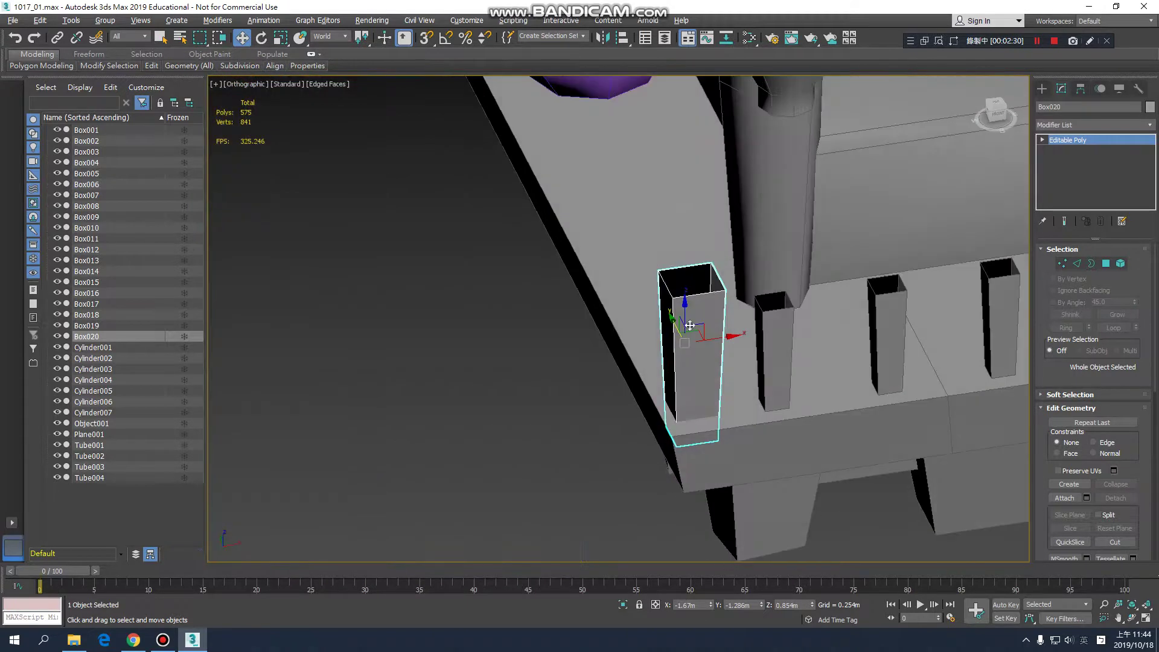
Step: Raise the corner post so its base rests on the platform, at about Z 0.91 m
drag(685, 299, 687, 286)
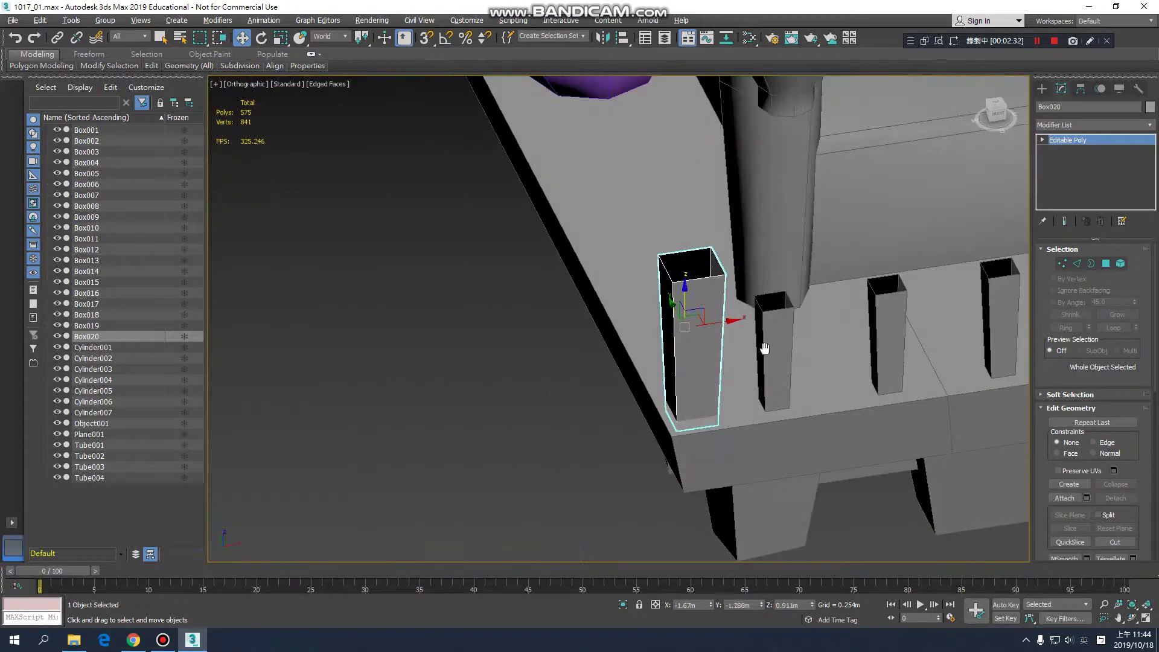
scroll(764, 348, down, 4)
scroll(694, 330, up, 1)
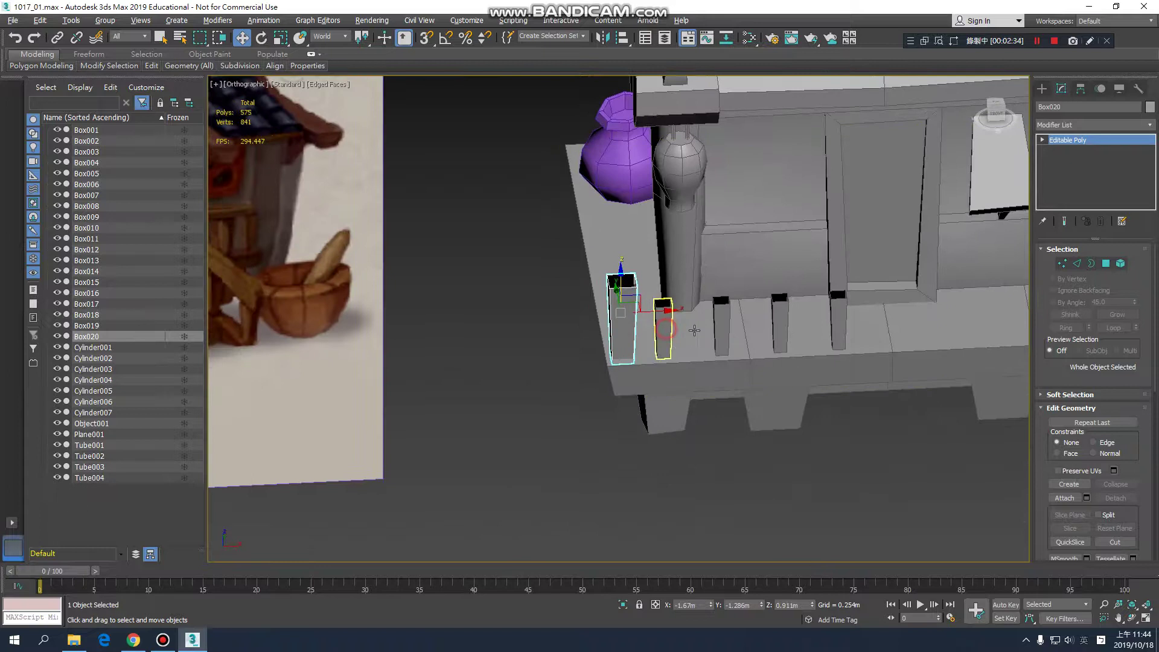
Step: Tilt the small post nearest the corner post sideways by about 3.3°
drag(694, 329, 705, 323)
key(e)
scroll(694, 317, up, 3)
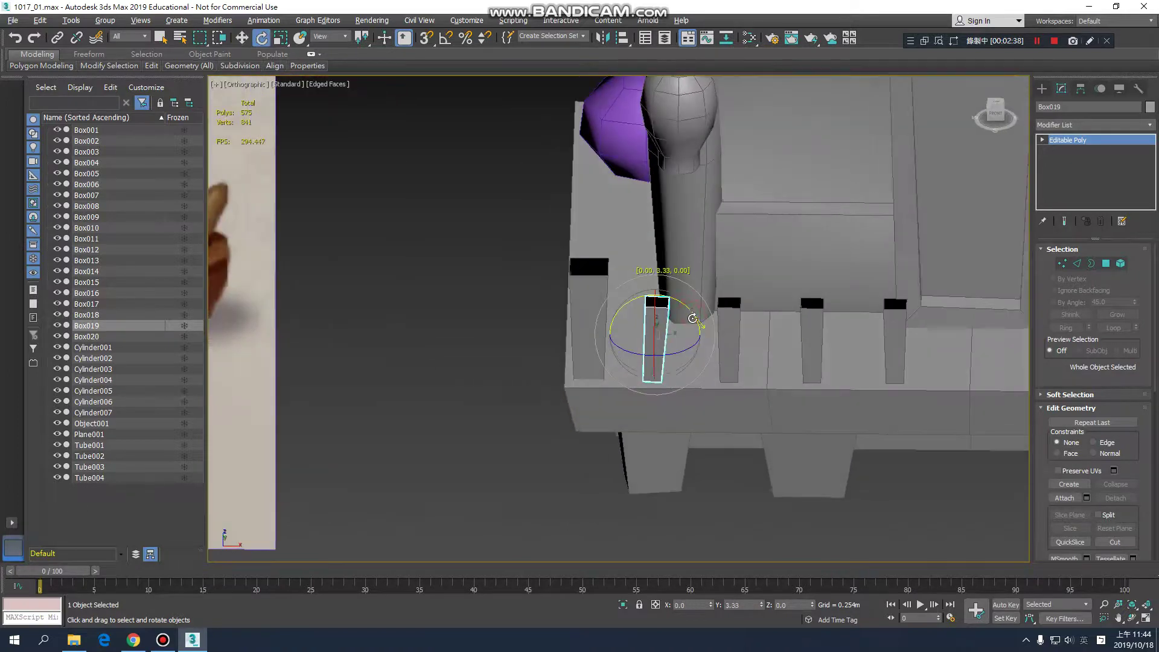
Step: Tilt the second small post from the corner about 2.5° the opposite way and turn it about its vertical axis
key(w)
click(729, 338)
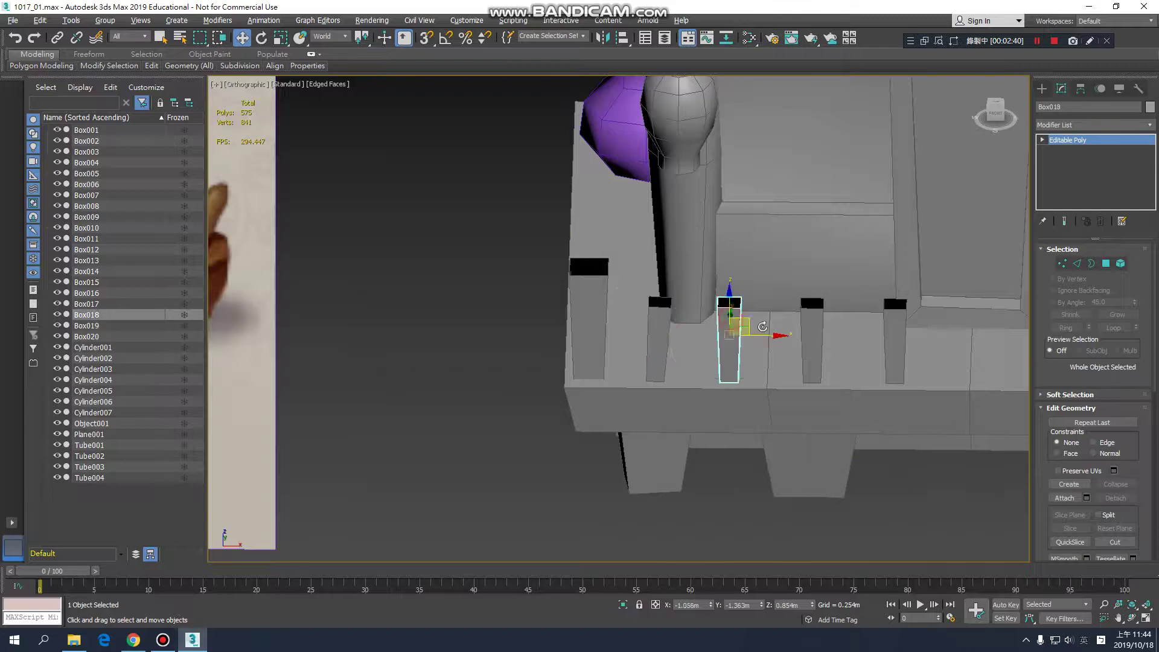
key(e)
drag(762, 320, 763, 309)
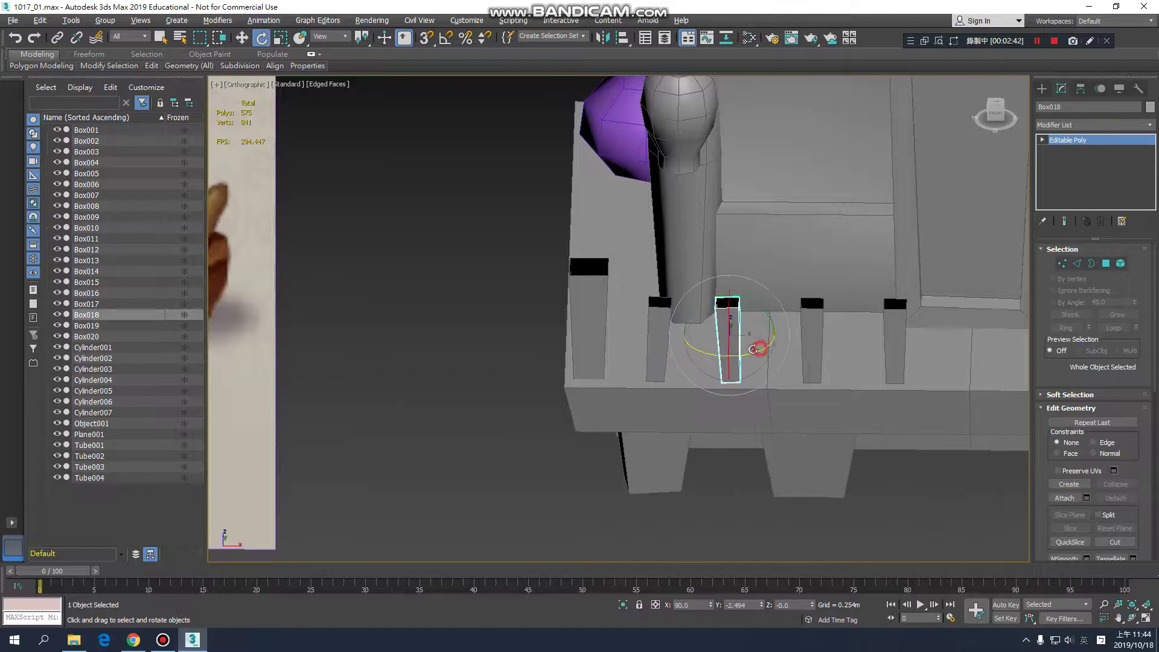
drag(759, 349, 809, 334)
Step: Turn the third small post from the corner by about 9° around its vertical axis
click(820, 323)
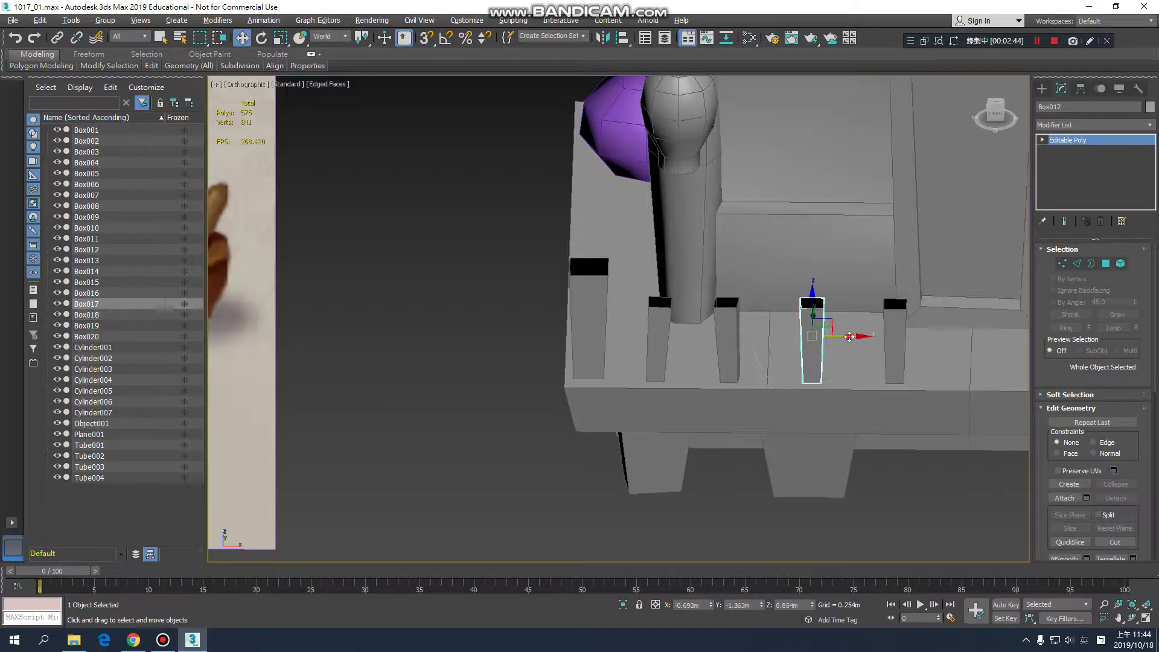
drag(834, 354, 845, 351)
middle_drag(726, 339, 833, 357)
scroll(783, 356, down, 4)
scroll(725, 362, up, 4)
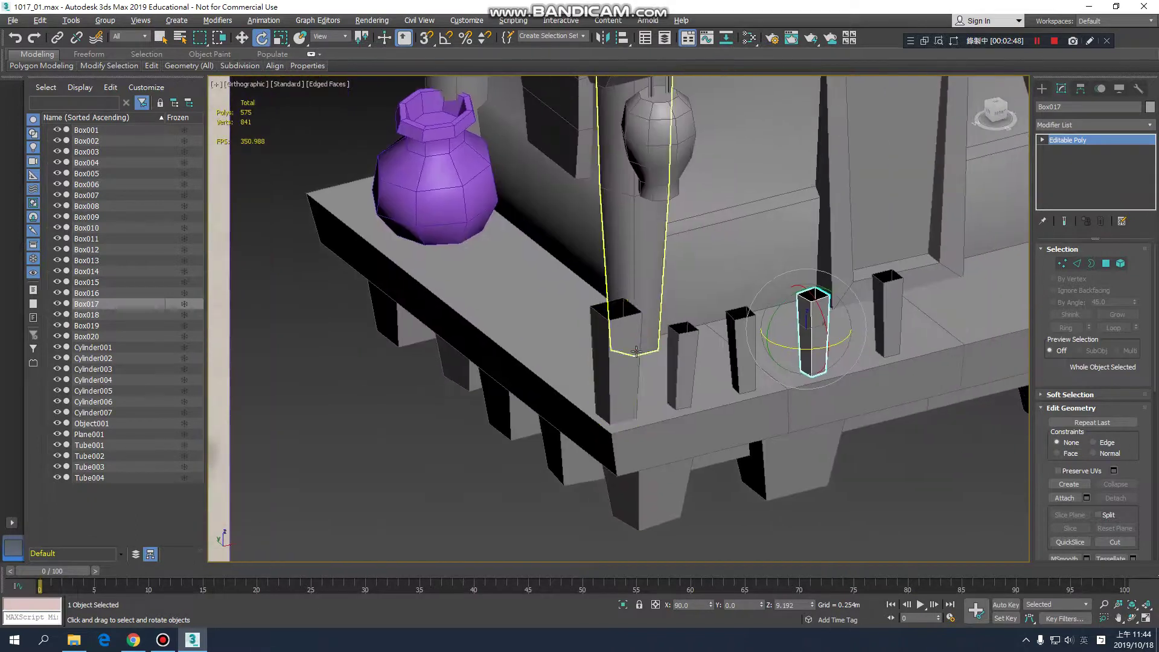
Step: Cap the open top border of the corner post
click(612, 362)
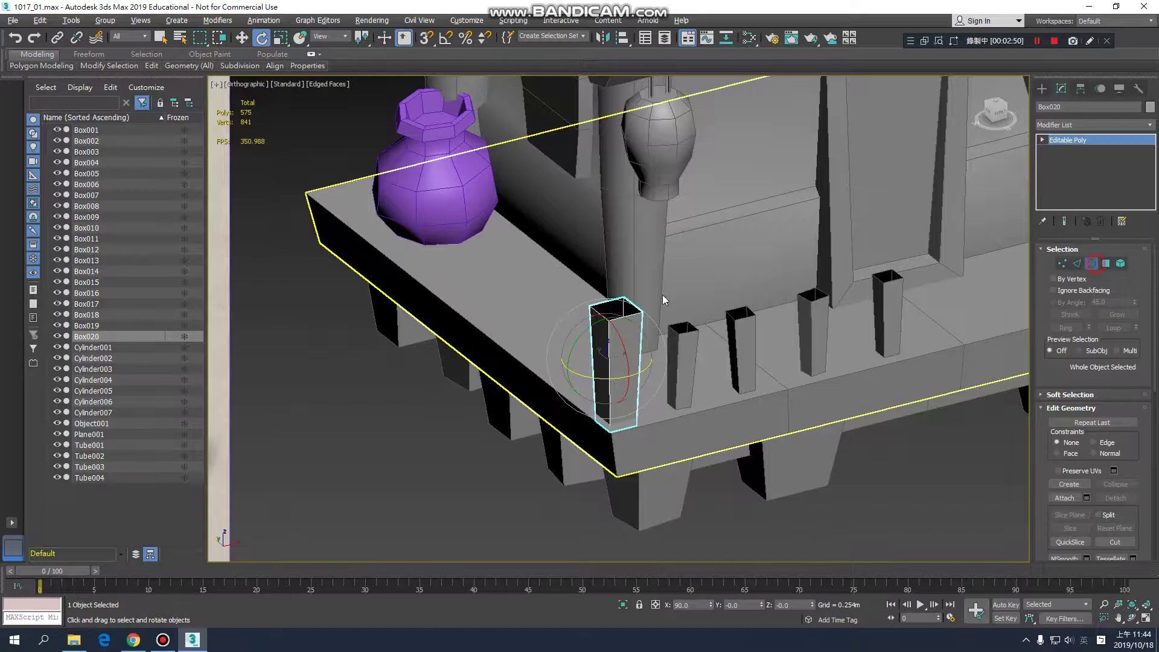
click(627, 318)
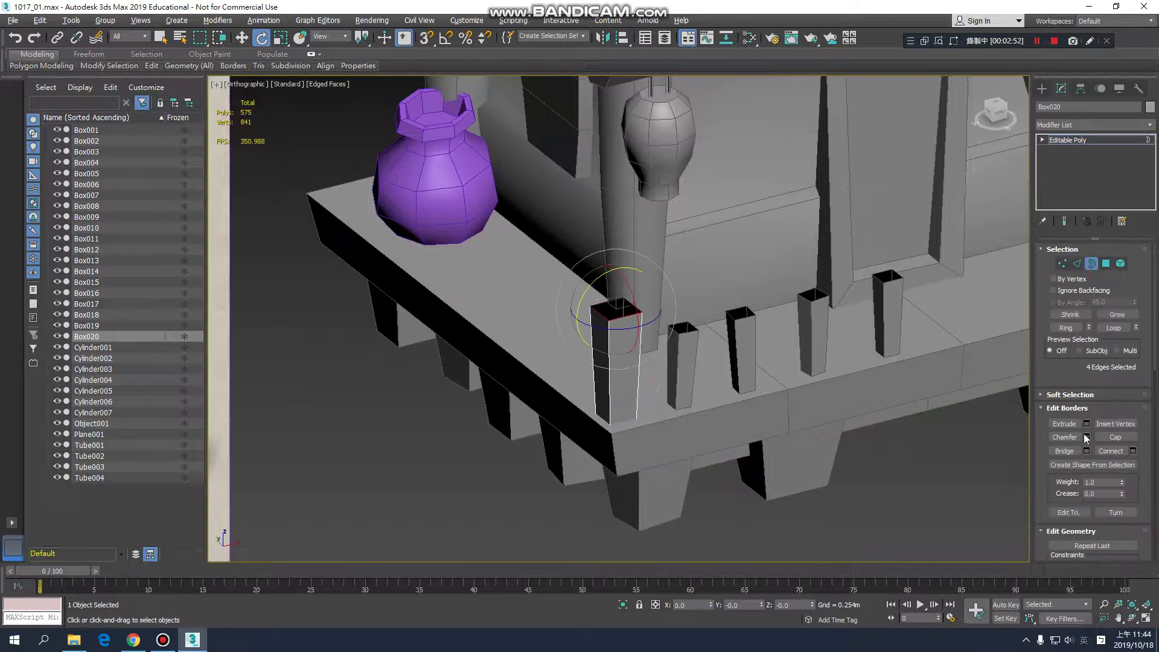
click(1114, 437)
Step: Select the corner post's four bottom vertices, scale them slightly inward to taper the post, and return to object level
middle_drag(663, 362, 708, 371)
scroll(639, 360, down, 3)
key(1)
key(F3)
drag(725, 399, 675, 358)
key(F3)
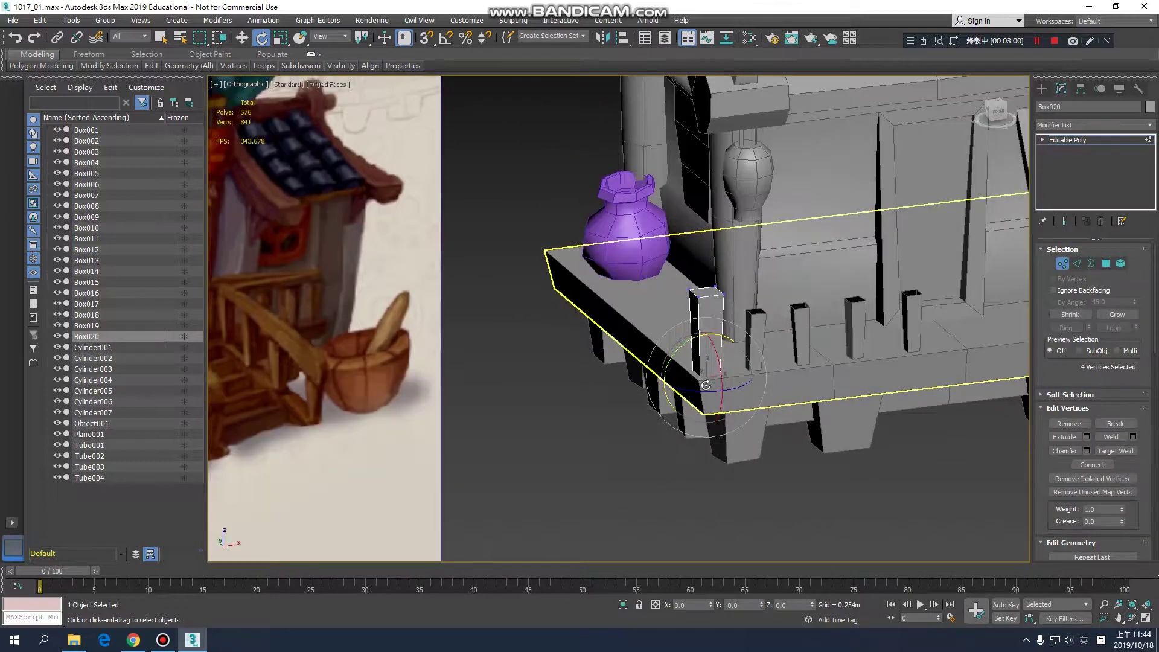
key(w)
key(e)
key(r)
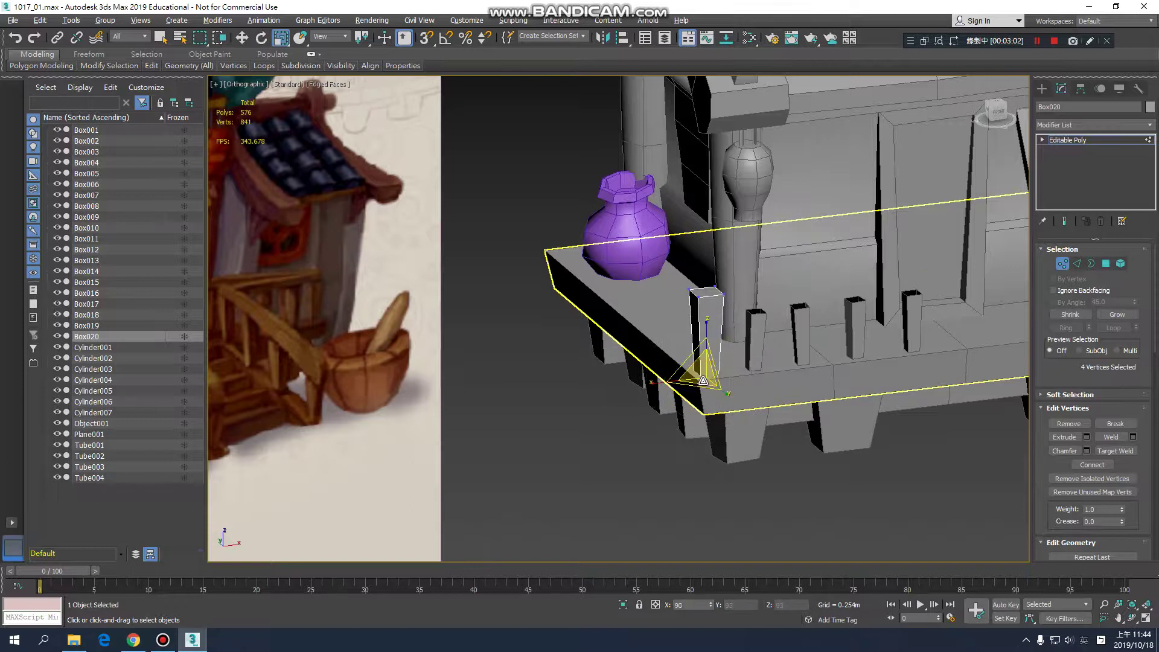
alt+middle_drag(703, 381, 665, 360)
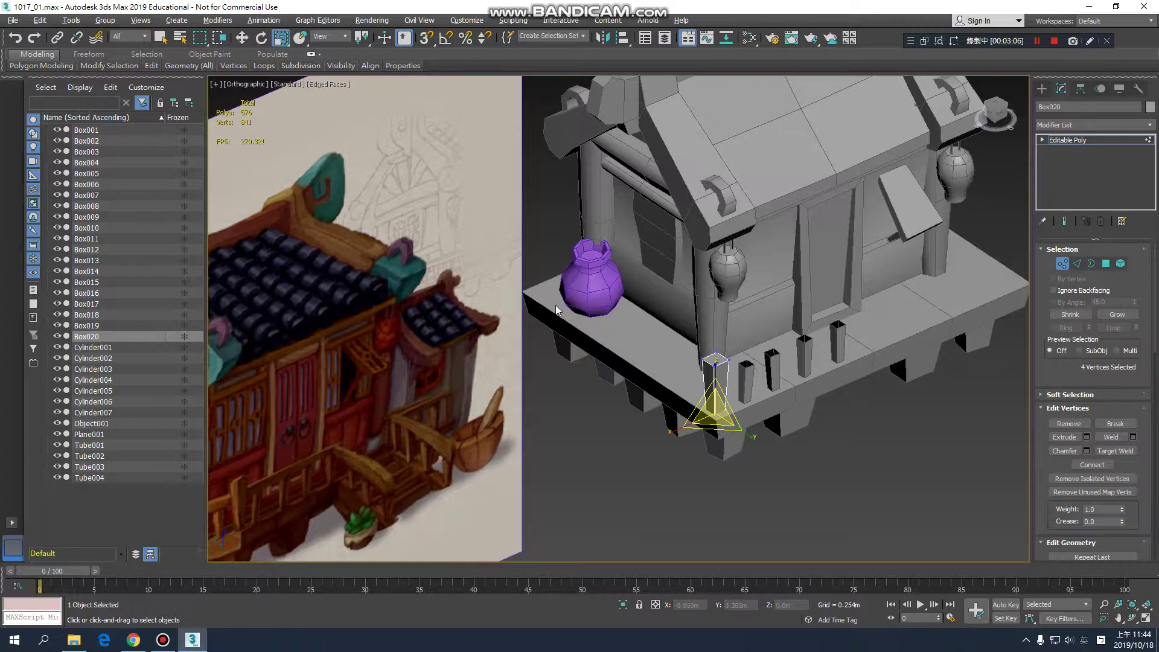
alt+middle_drag(555, 306, 534, 305)
click(1079, 141)
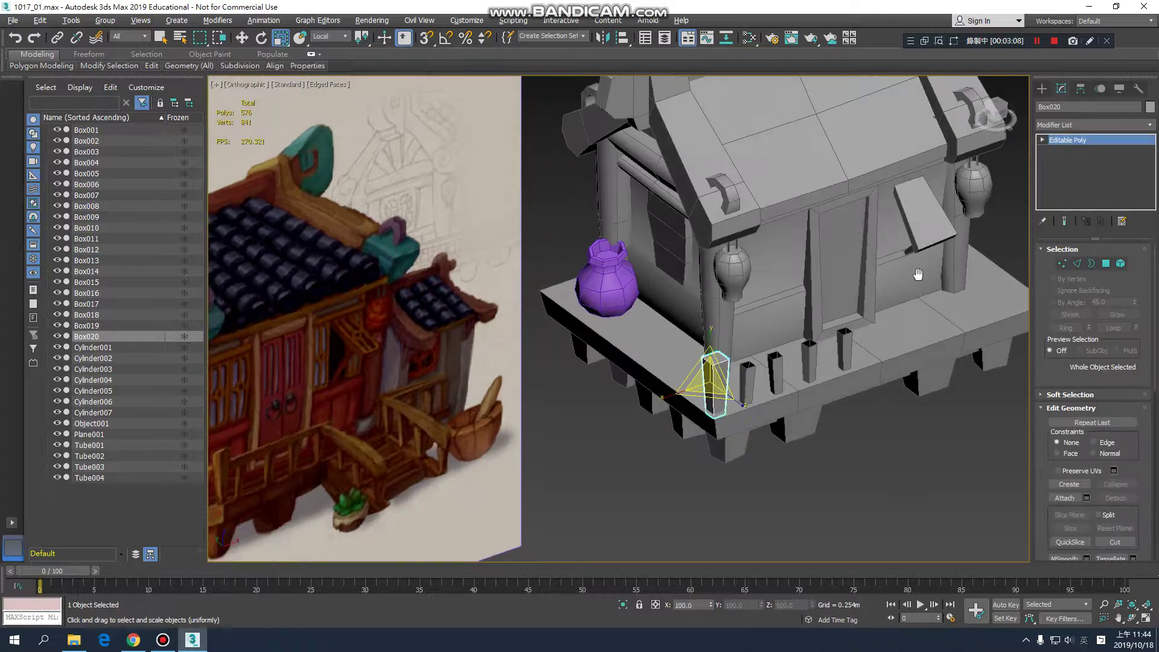
Step: Attach the other three small front posts to the one nearest the door so they form a single object
middle_drag(918, 274, 891, 292)
scroll(890, 293, up, 2)
alt+middle_drag(841, 375, 827, 376)
click(837, 497)
click(803, 422)
middle_drag(804, 418, 822, 364)
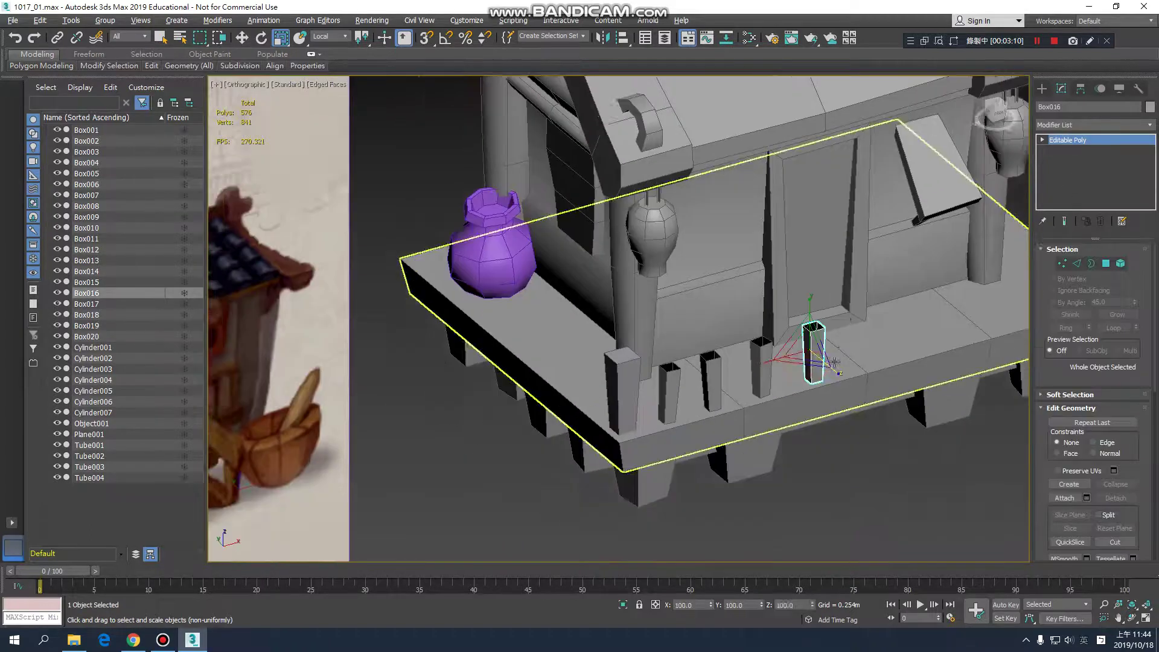
scroll(834, 363, down, 2)
alt+middle_drag(913, 415, 901, 420)
click(1064, 498)
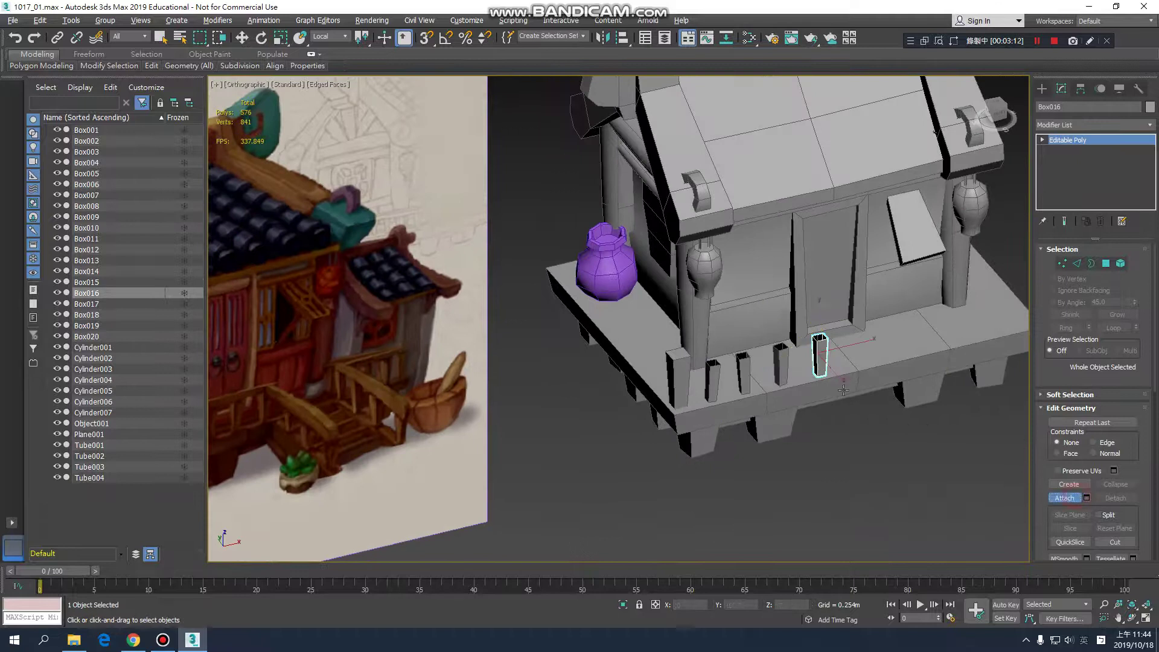
click(780, 365)
click(747, 369)
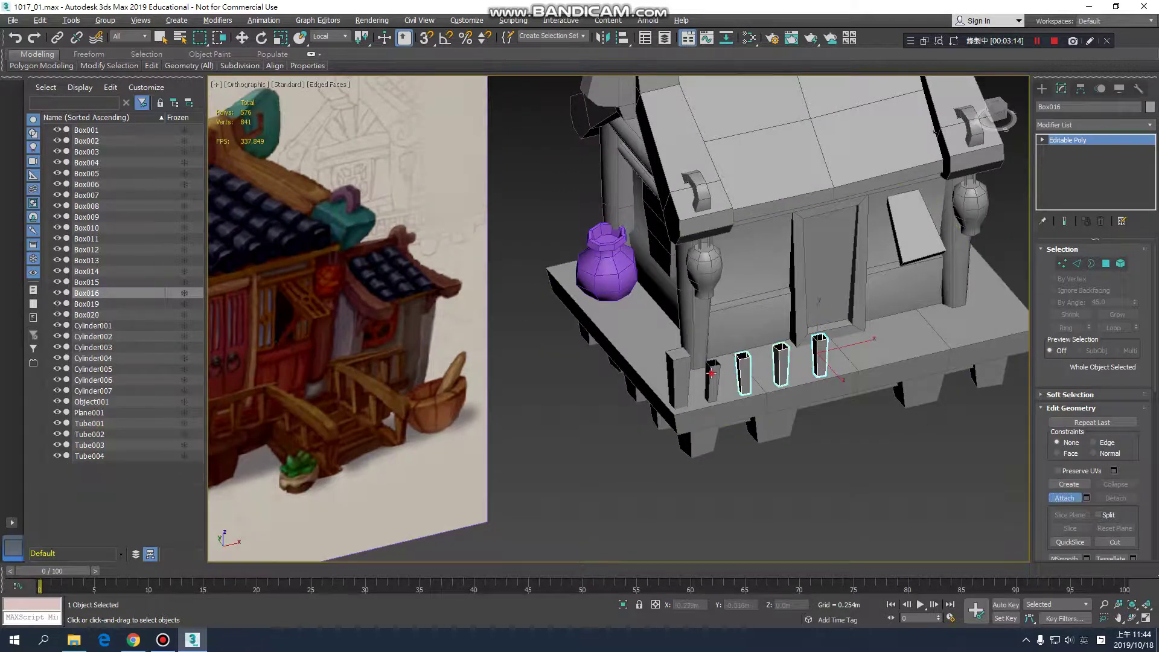
click(712, 380)
Step: Clone the joined row of posts once as a copy, shifted along X past the corner post
key(w)
scroll(778, 382, up, 1)
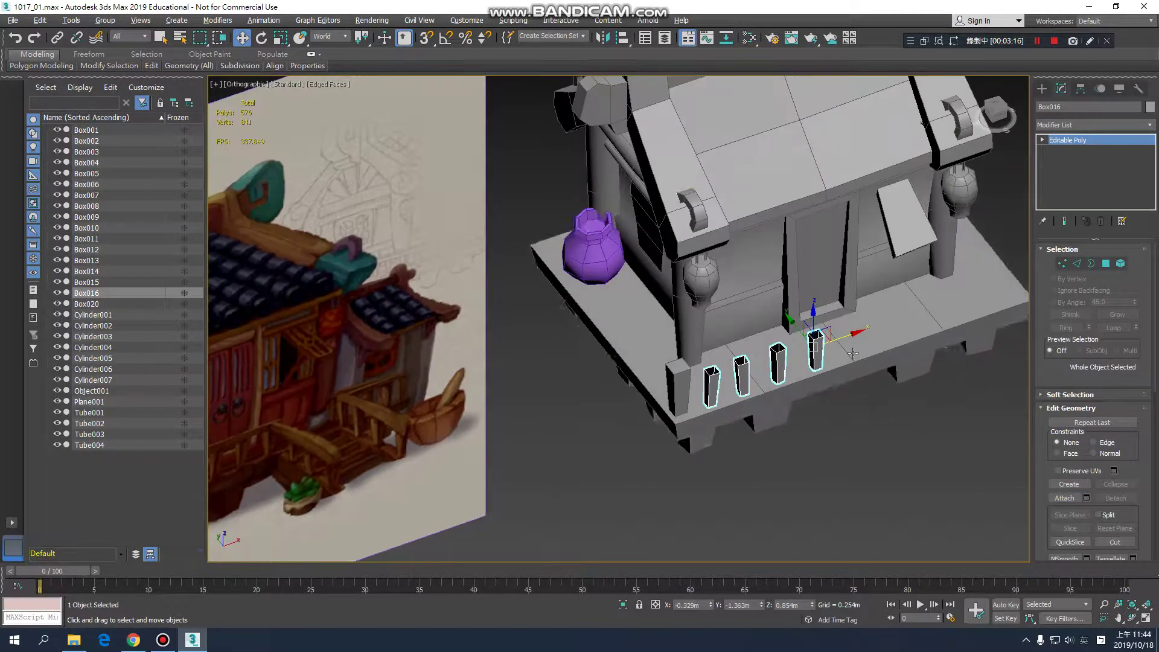
shift+drag(852, 336, 685, 387)
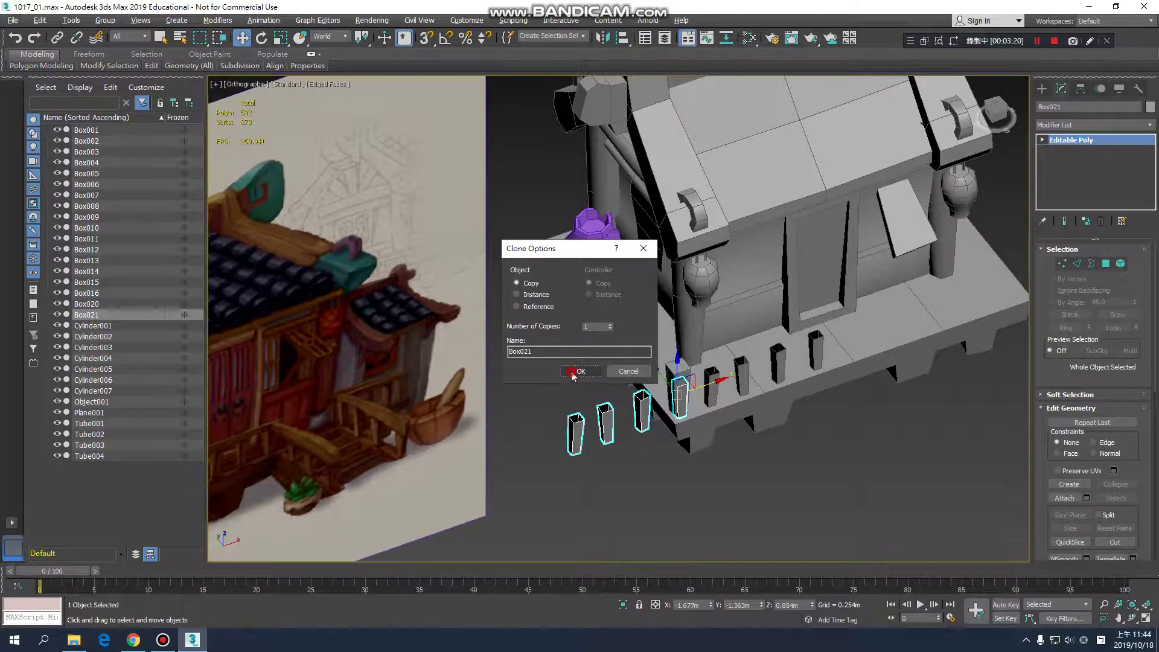
click(575, 372)
Step: Turn on angle snapping and rotate the copied row 90° around the vertical axis to run along the platform's vase side
key(e)
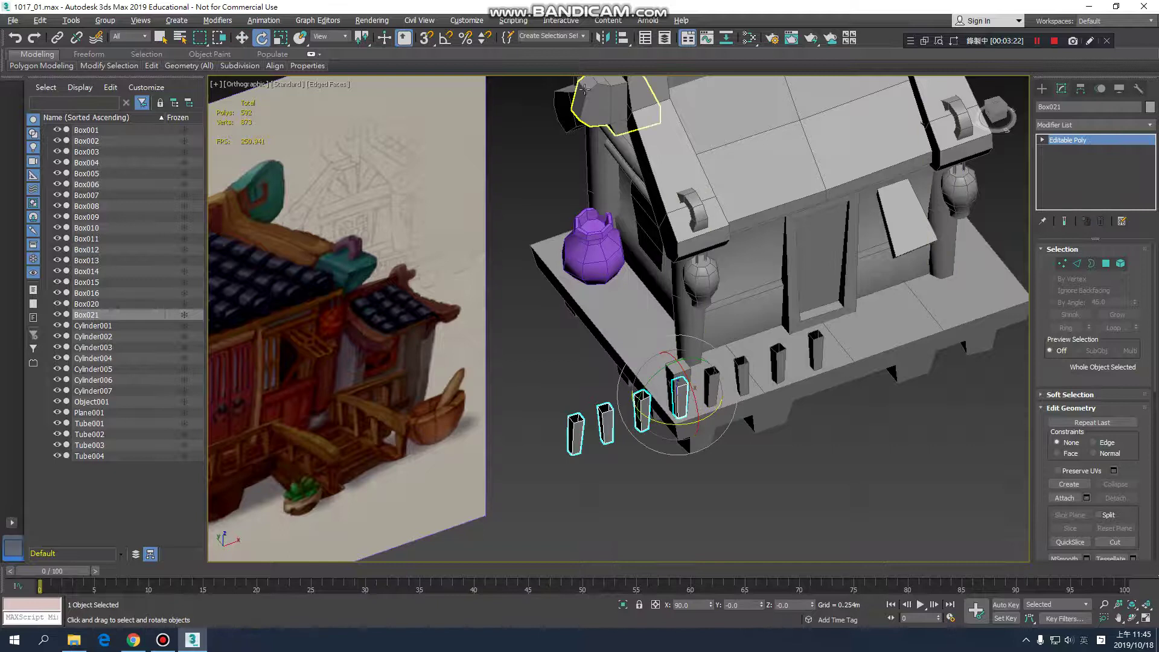
click(448, 39)
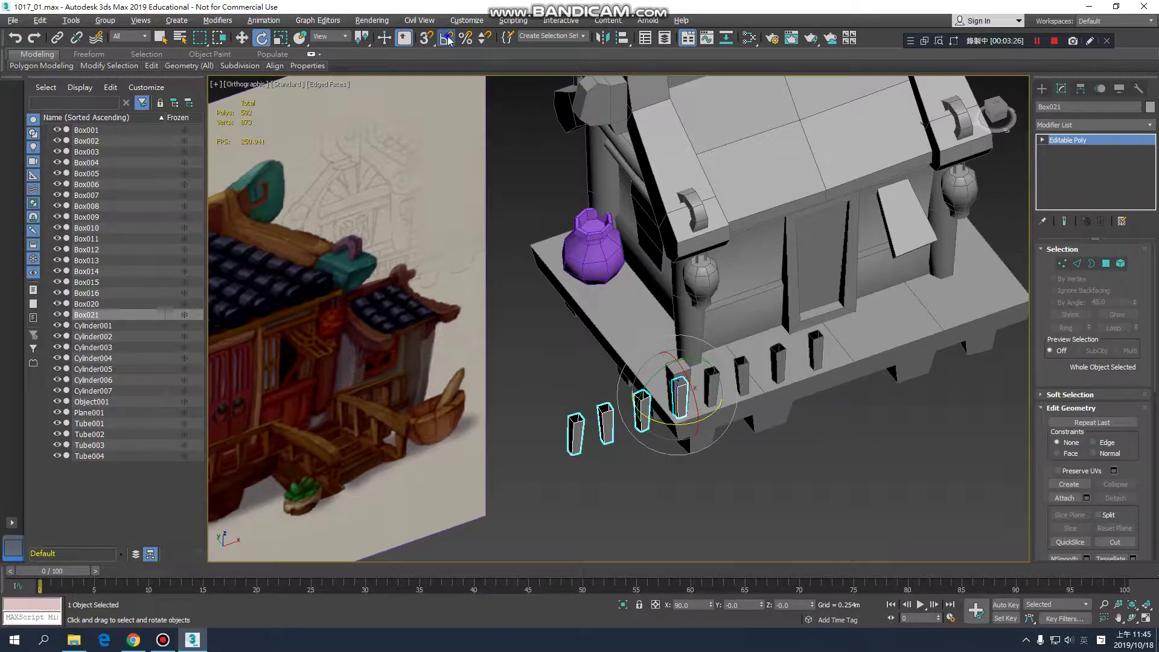
right_click(447, 39)
drag(681, 425, 621, 407)
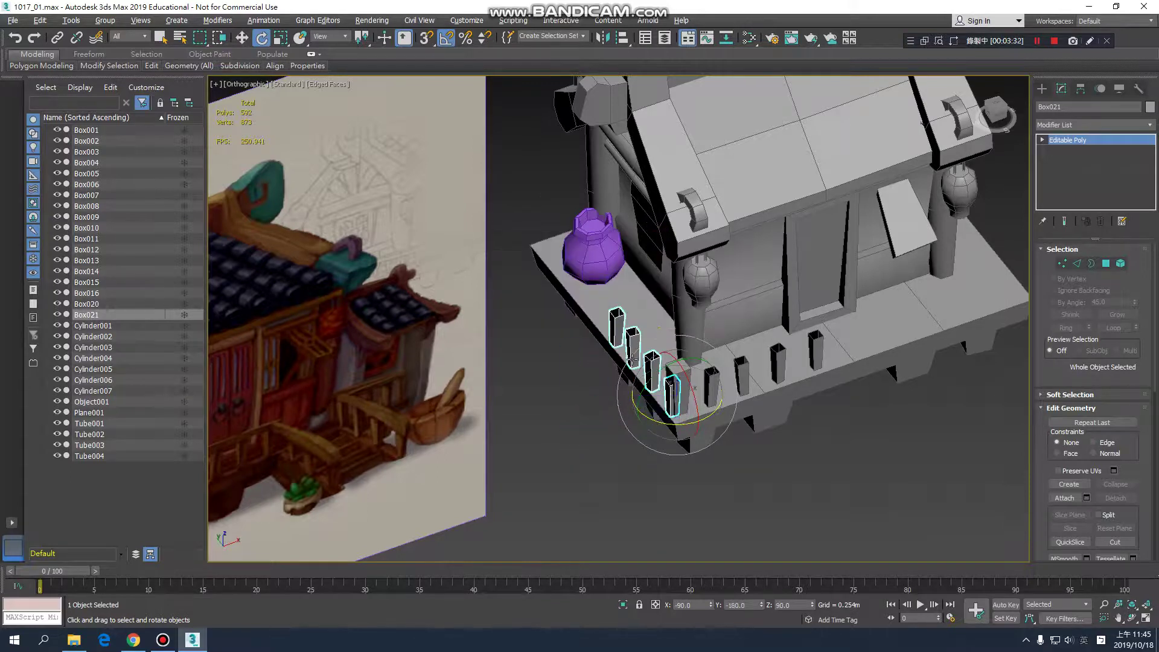
Step: Position the copied row along the vase-side edge behind the corner post, at about X -1.60 m, Y -1.06 m
alt+middle_drag(631, 359, 666, 400)
key(w)
drag(696, 360, 670, 342)
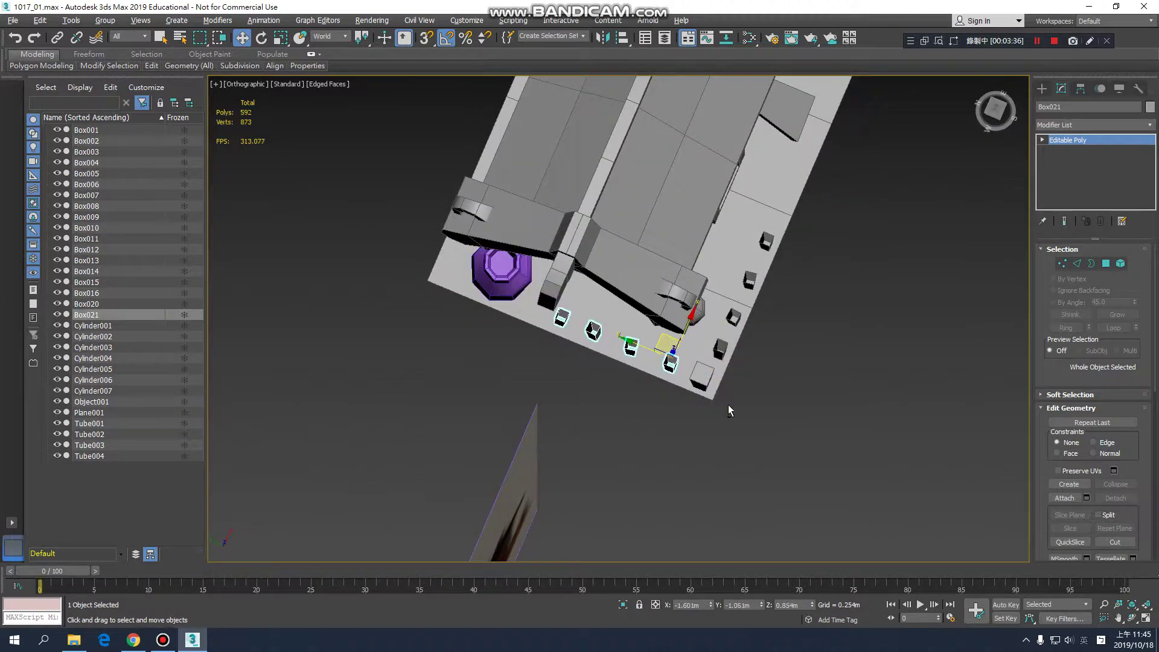
alt+middle_drag(728, 410, 754, 366)
scroll(666, 376, up, 2)
scroll(758, 362, up, 5)
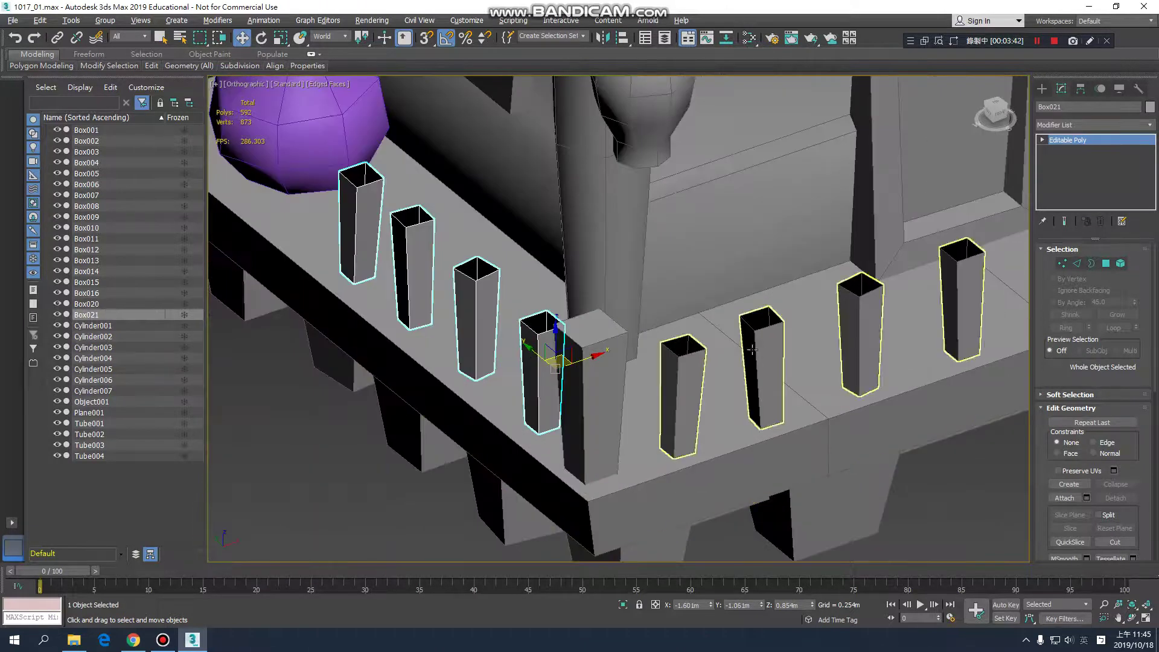
Step: In the front view, draw a rail box about 1.38 m wide and 0.093 m long from the corner post across the small posts' tops
middle_drag(559, 377, 580, 369)
scroll(580, 370, down, 2)
alt+drag(580, 370, 582, 358)
alt+middle_drag(582, 358, 589, 332)
alt+middle_drag(745, 349, 643, 373)
alt+middle_drag(758, 460, 718, 416)
key(f)
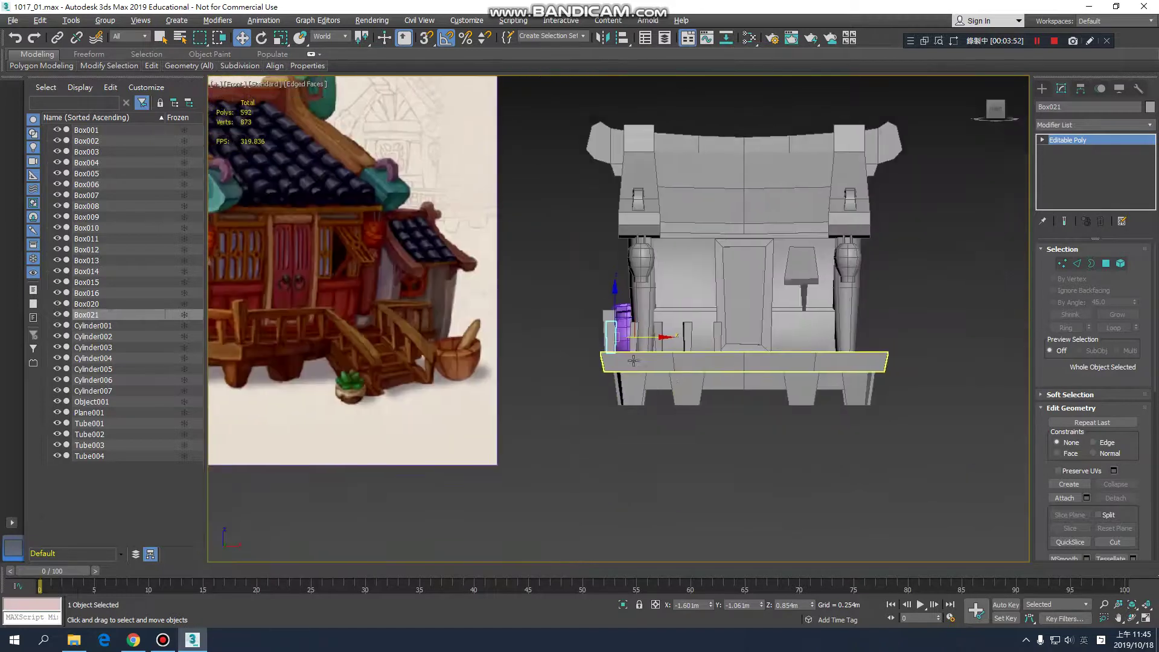
scroll(677, 357, up, 5)
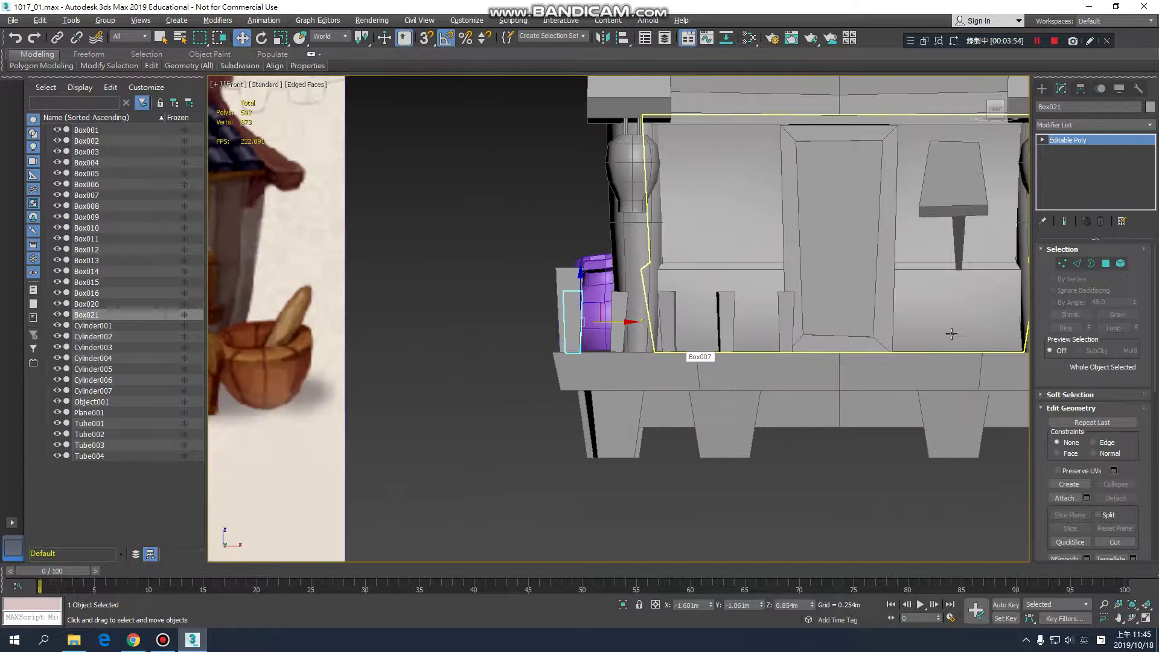
click(1041, 88)
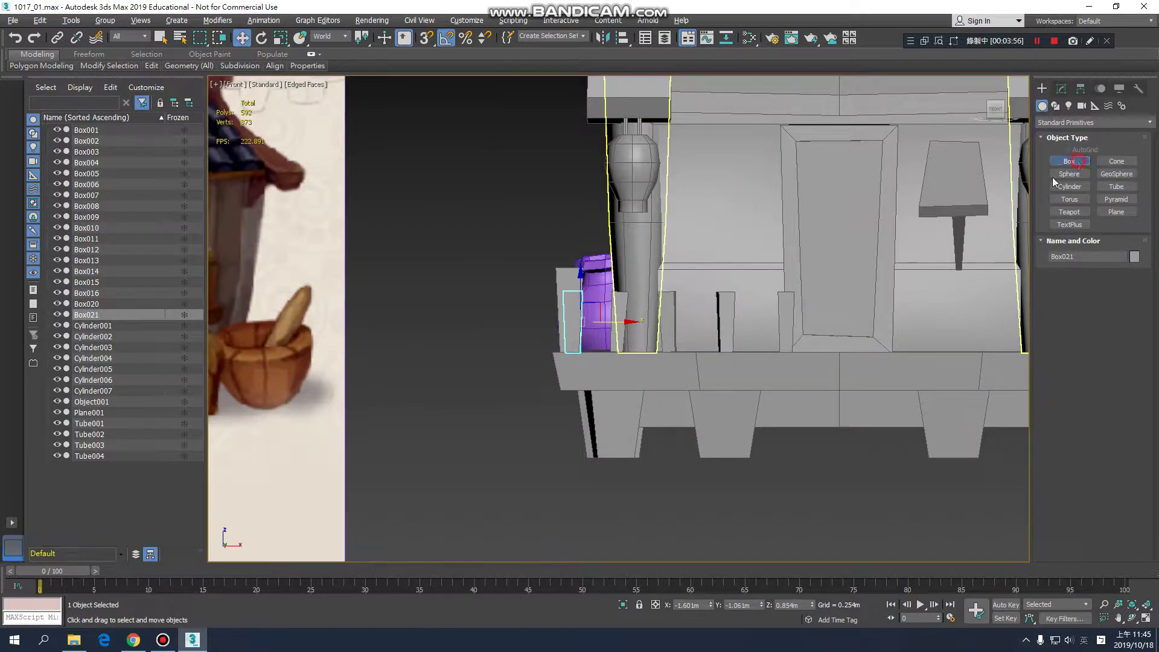
click(1071, 161)
scroll(572, 318, up, 3)
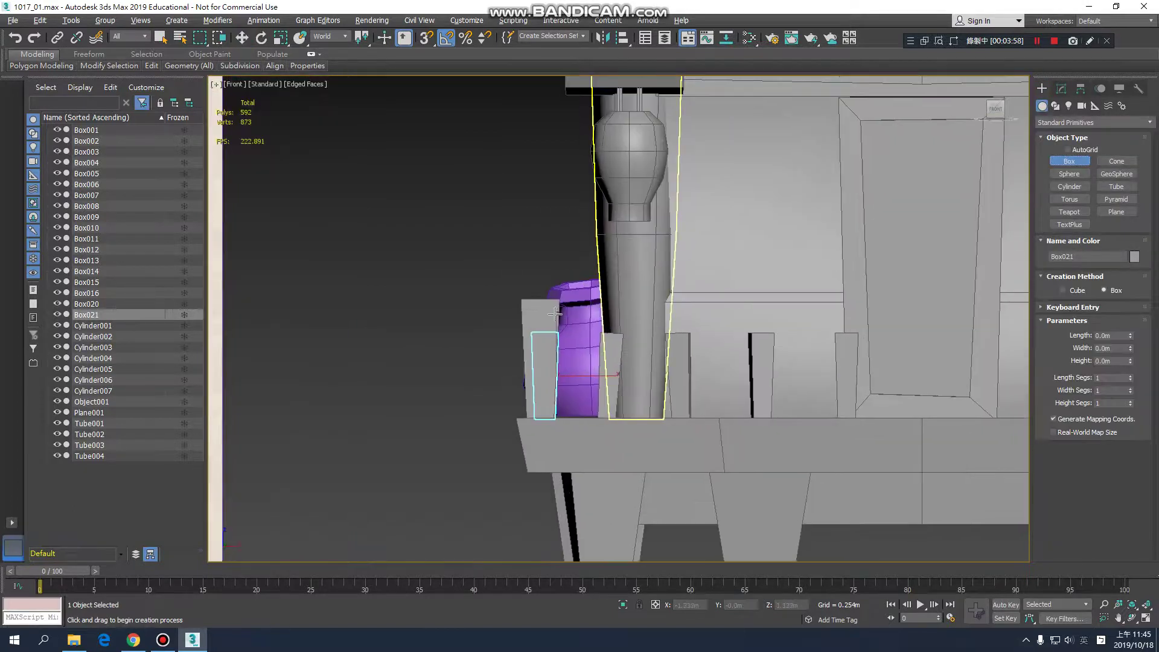
drag(555, 313, 872, 330)
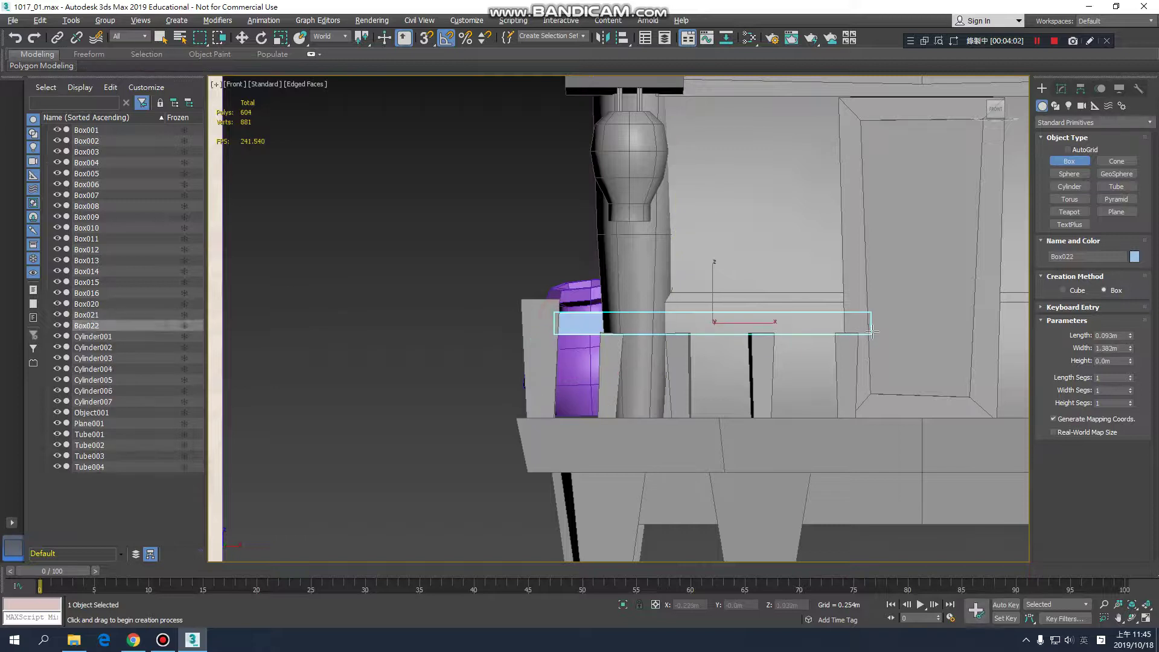
Step: Move the rail forward along Y over the front row of small posts, at about Y -1.39 m
alt+middle_drag(880, 326, 794, 300)
key(w)
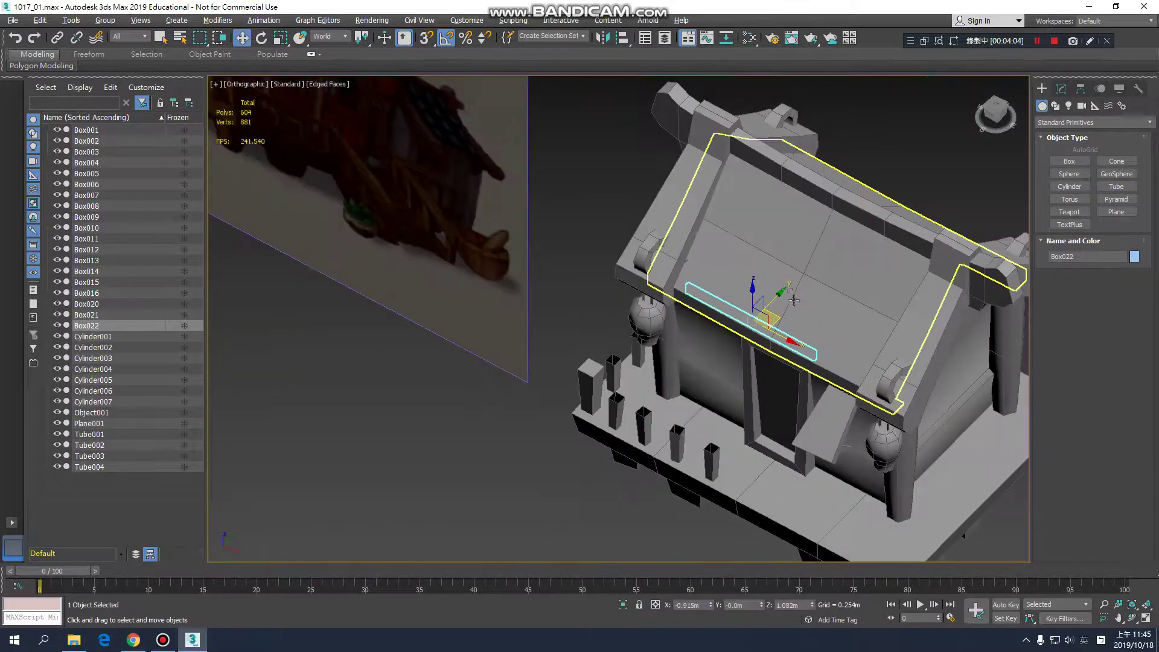
drag(738, 334, 718, 351)
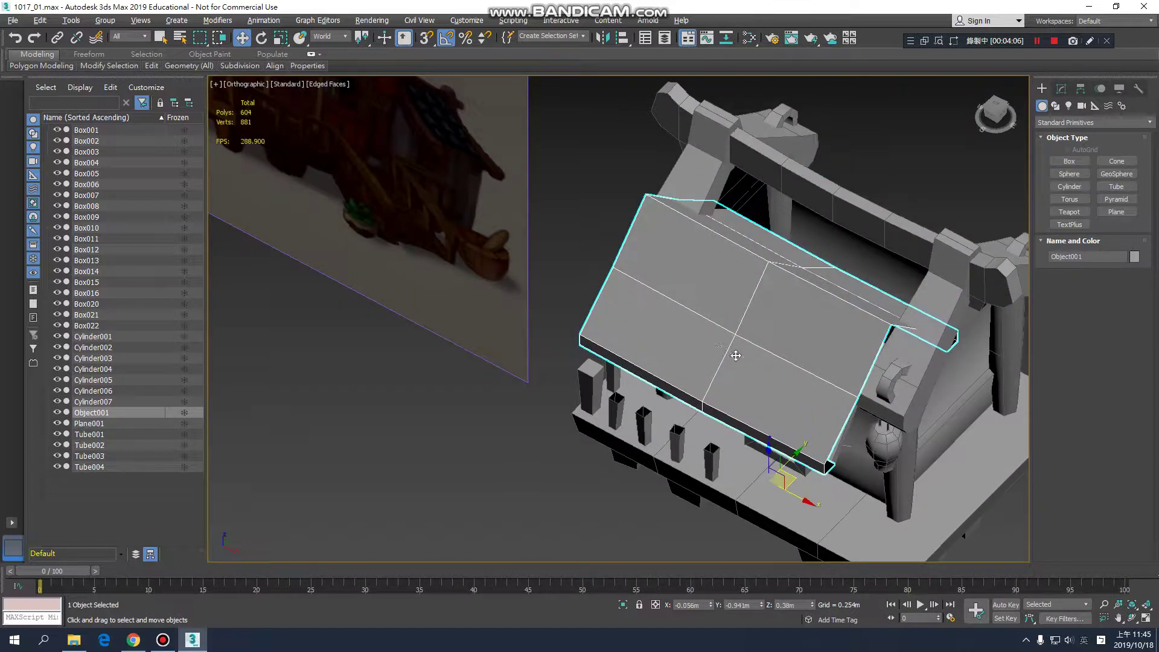
key(ctrl+z)
click(748, 322)
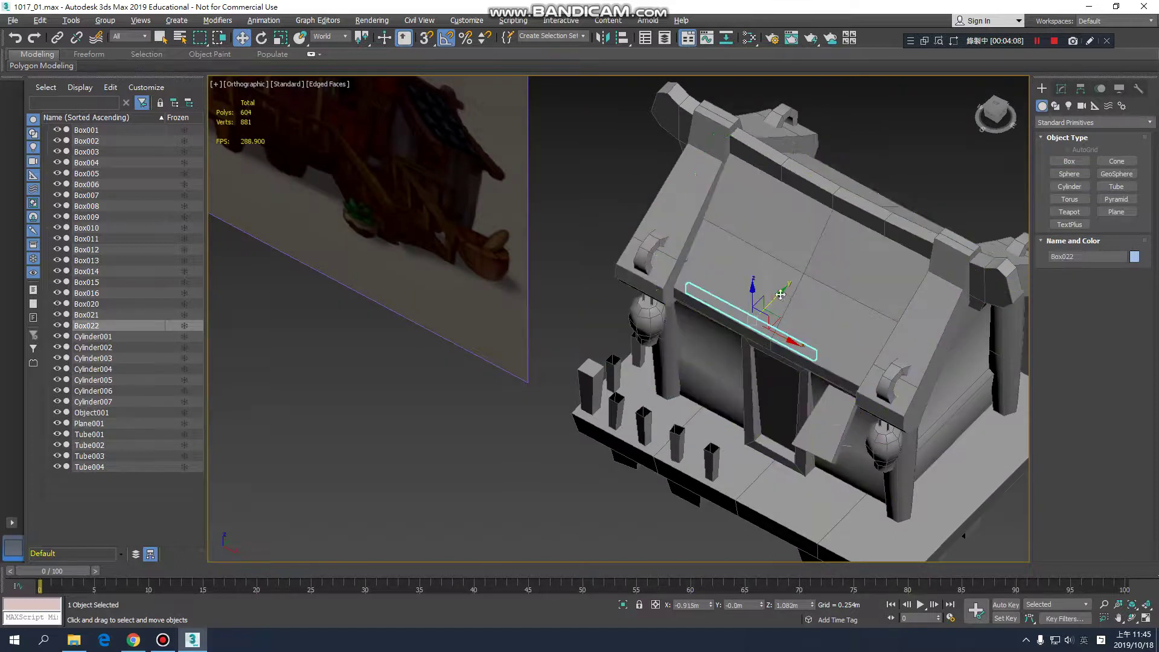
drag(780, 295, 664, 393)
scroll(687, 396, up, 3)
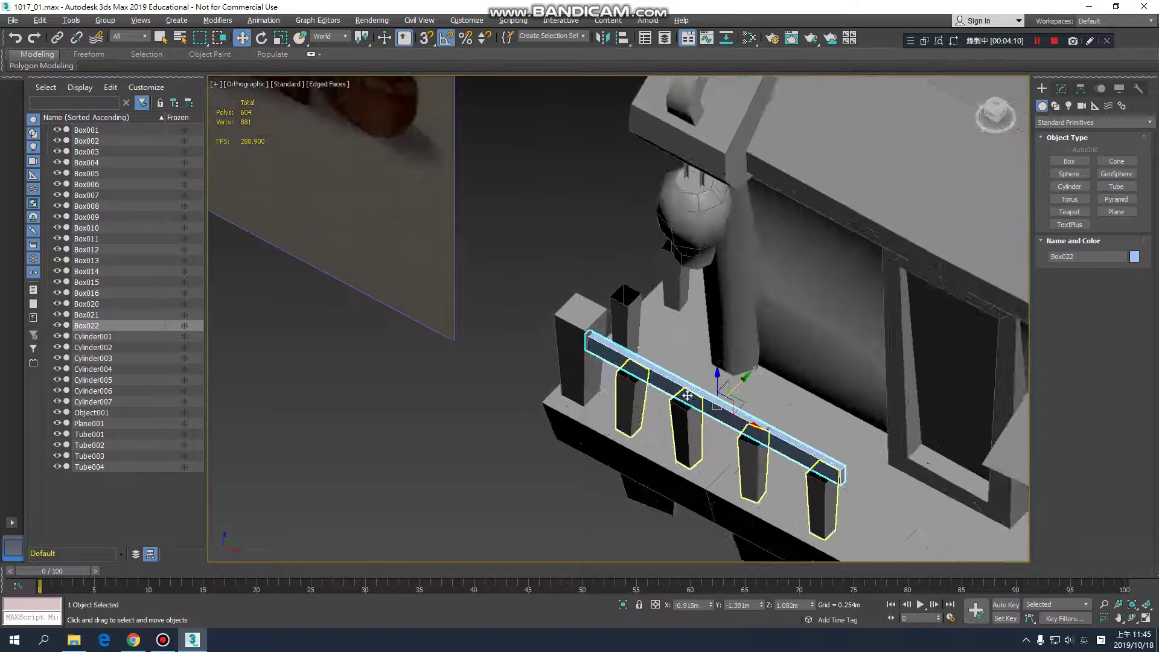
Step: Thicken the rail from front to back and shift it about 0.045 m along Y to centre it over the posts
alt+middle_drag(687, 395, 670, 424)
key(r)
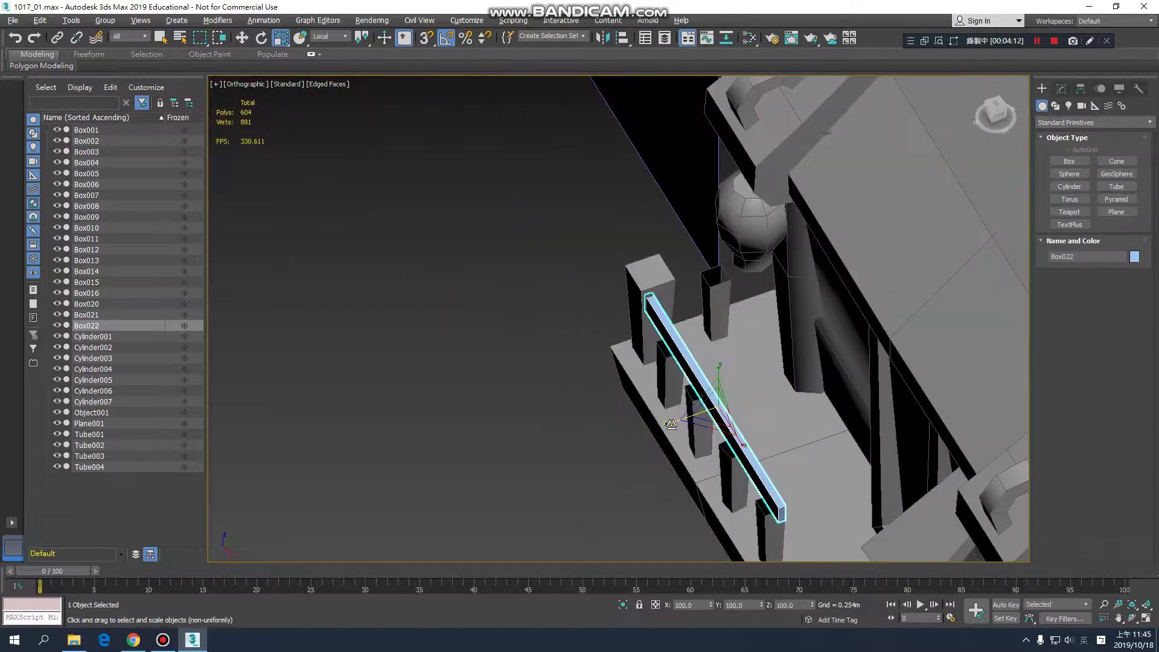
drag(670, 425, 585, 426)
middle_drag(646, 417, 646, 358)
alt+middle_drag(700, 414, 700, 380)
key(w)
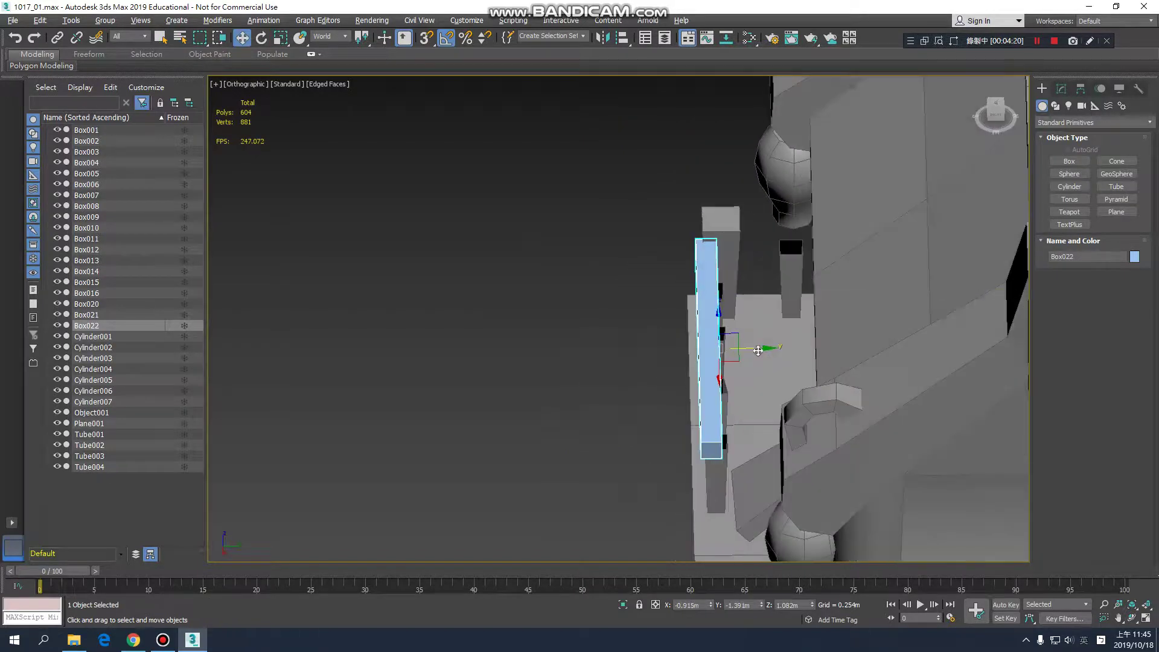
drag(758, 350, 767, 350)
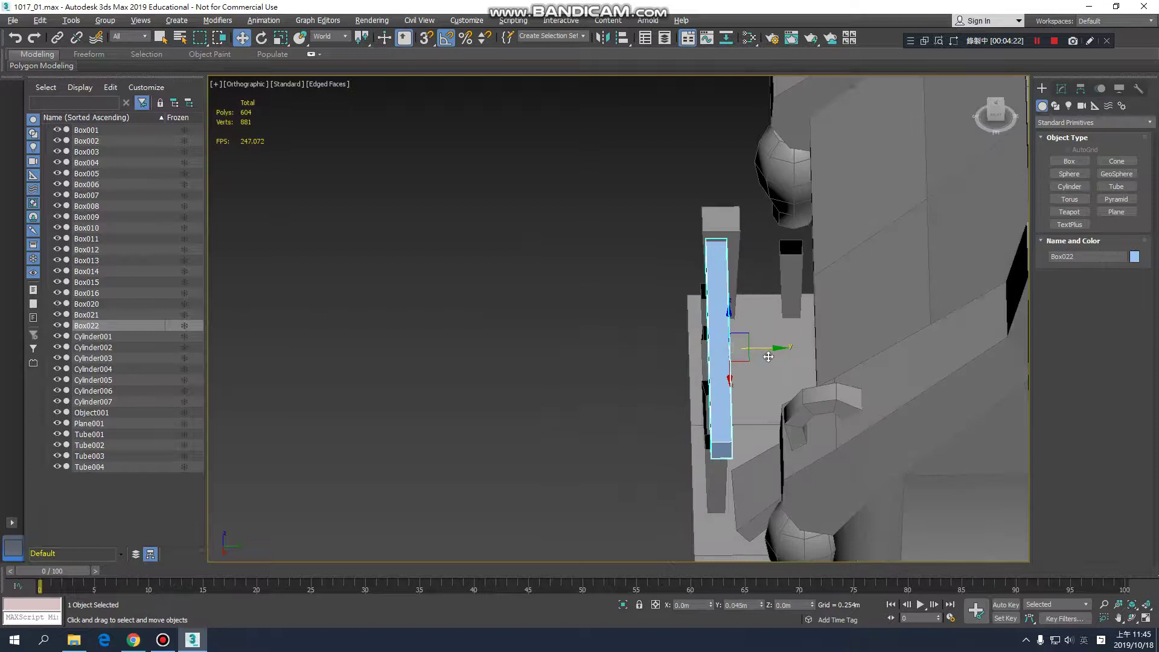
Step: Shift the corner post about -0.04 m along Y and line the rail up with it at about Y -1.37 m
click(733, 224)
drag(773, 267, 763, 266)
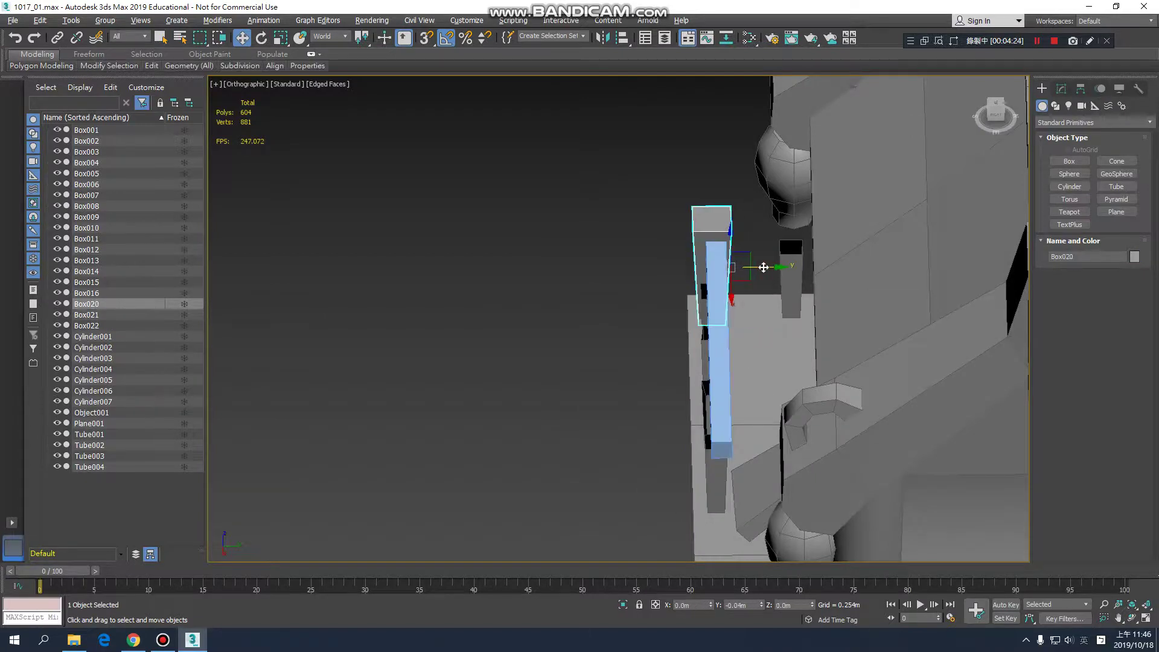
click(716, 344)
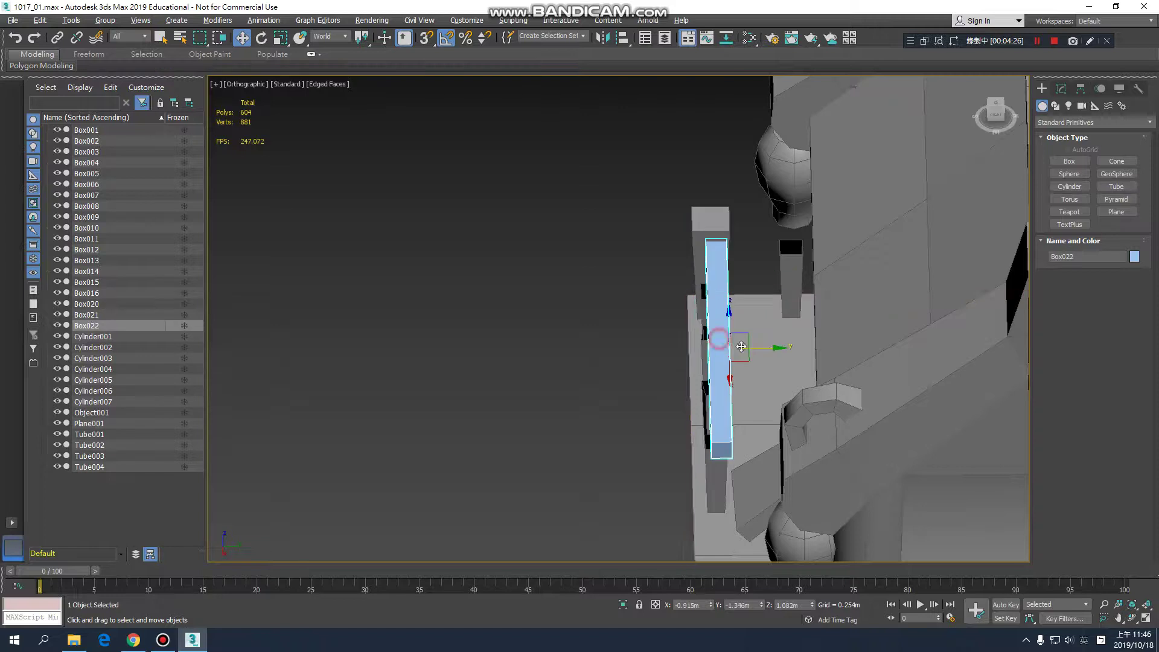
click(765, 348)
drag(765, 348, 762, 347)
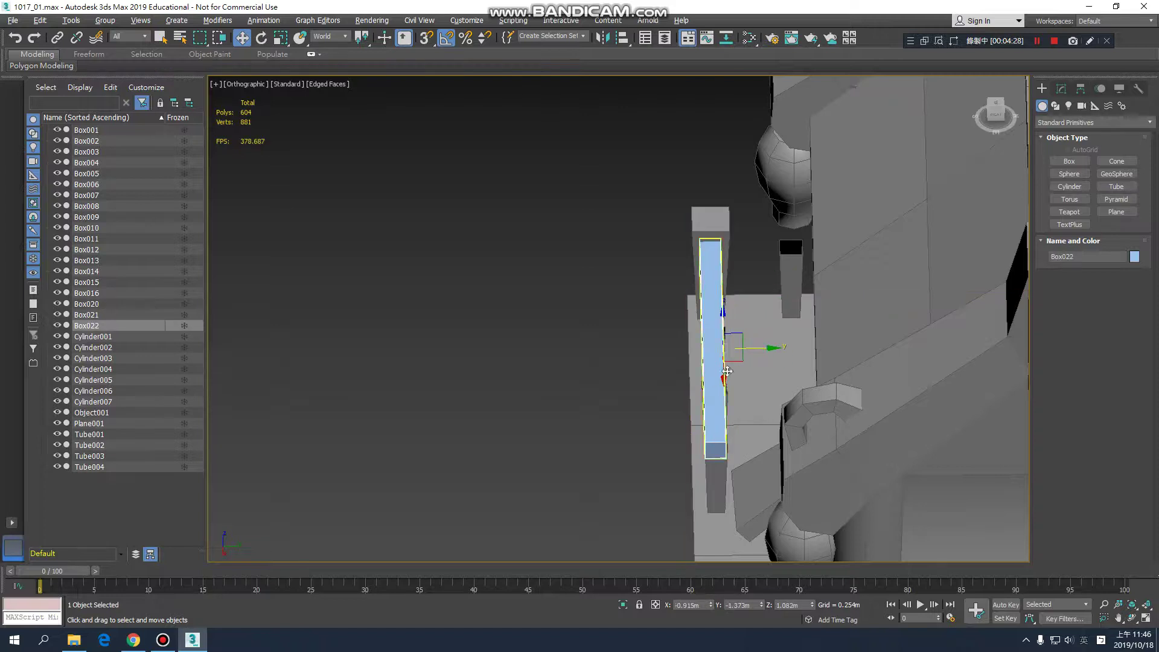
Step: Widen the rail from front to back, scaling its depth to about 116%, and nudge it about 0.009 m along Y
alt+middle_drag(679, 392, 663, 373)
key(r)
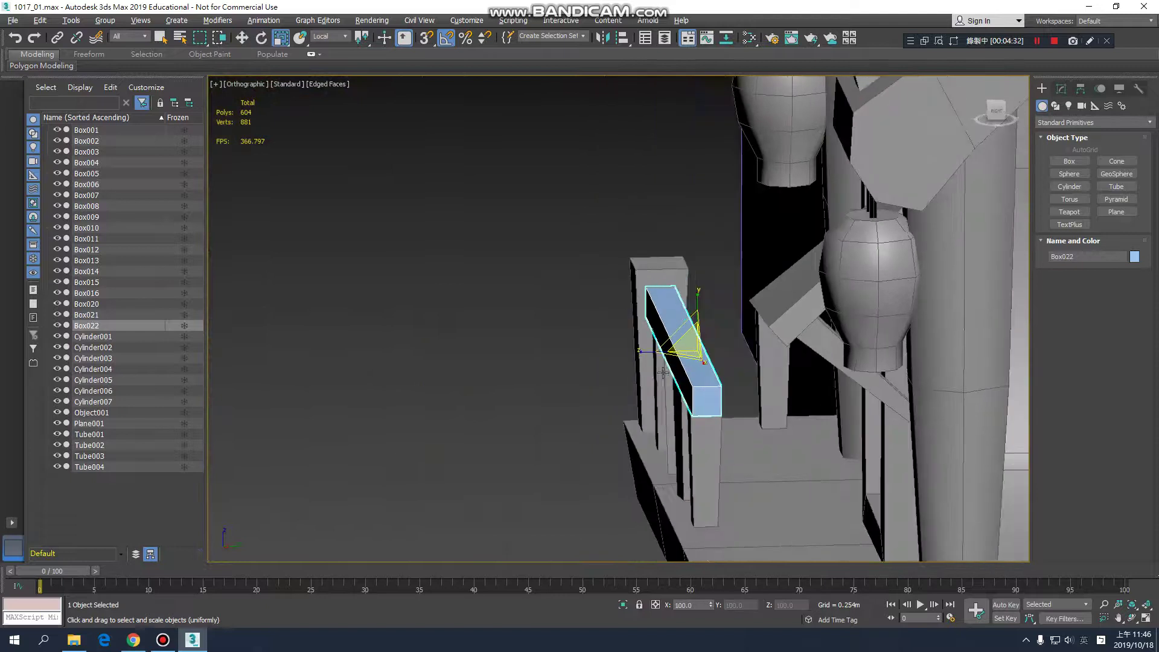
click(646, 353)
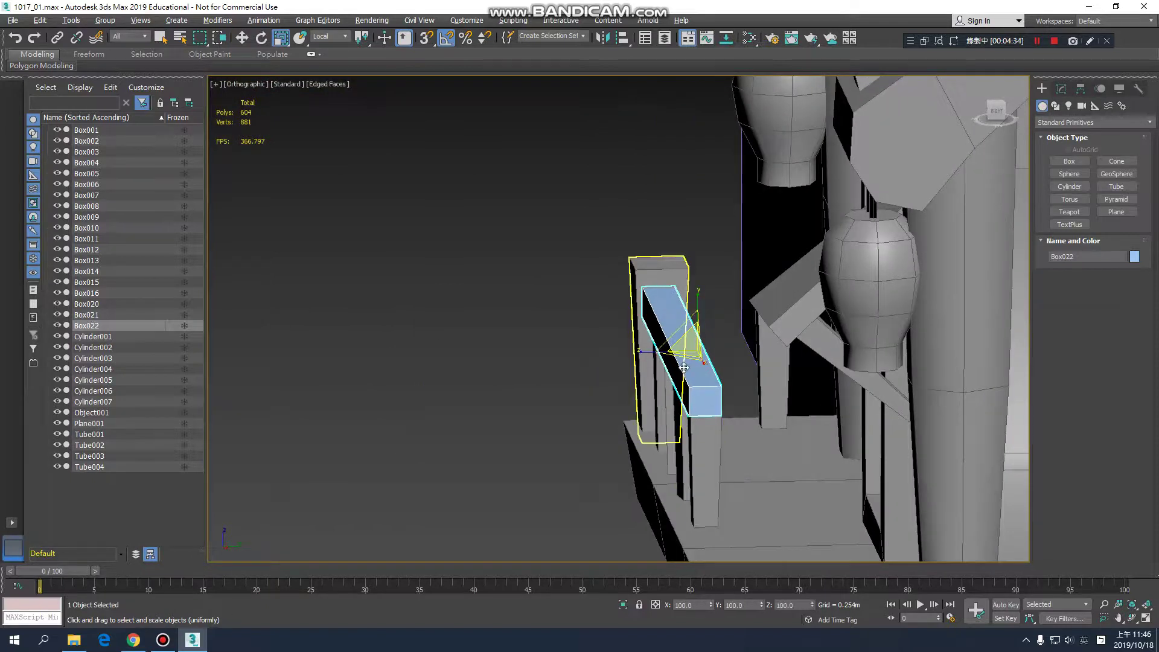
key(w)
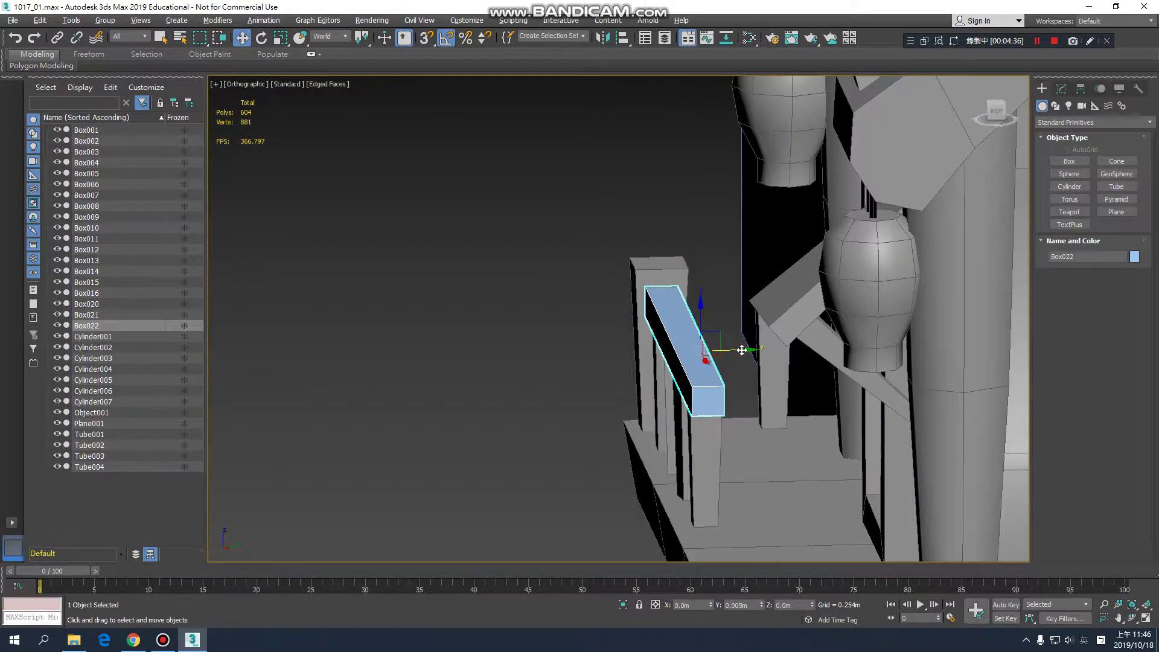
mouse_move(716, 376)
alt+middle_down()
mouse_move(741, 398)
mouse_move(805, 348)
mouse_move(776, 404)
mouse_move(723, 393)
mouse_move(731, 386)
alt+middle_up()
key(e)
key(r)
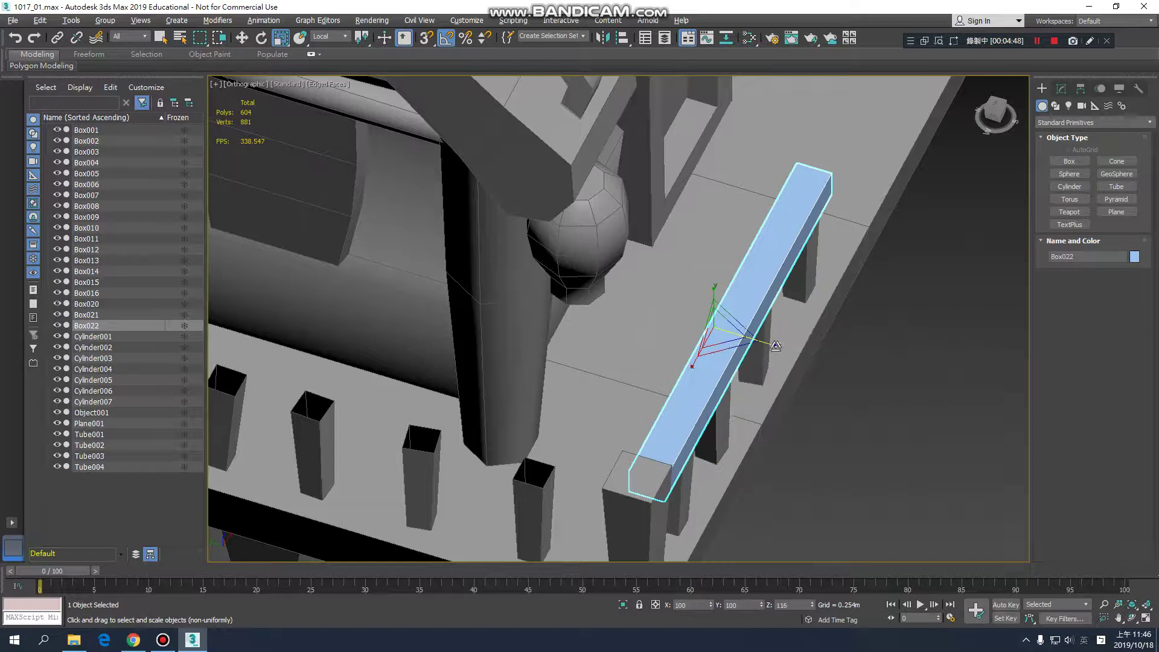
Step: Widen the corner post from front to back and recentre the rail on it, at about Y -1.35 m
alt+middle_drag(770, 344, 748, 471)
click(753, 479)
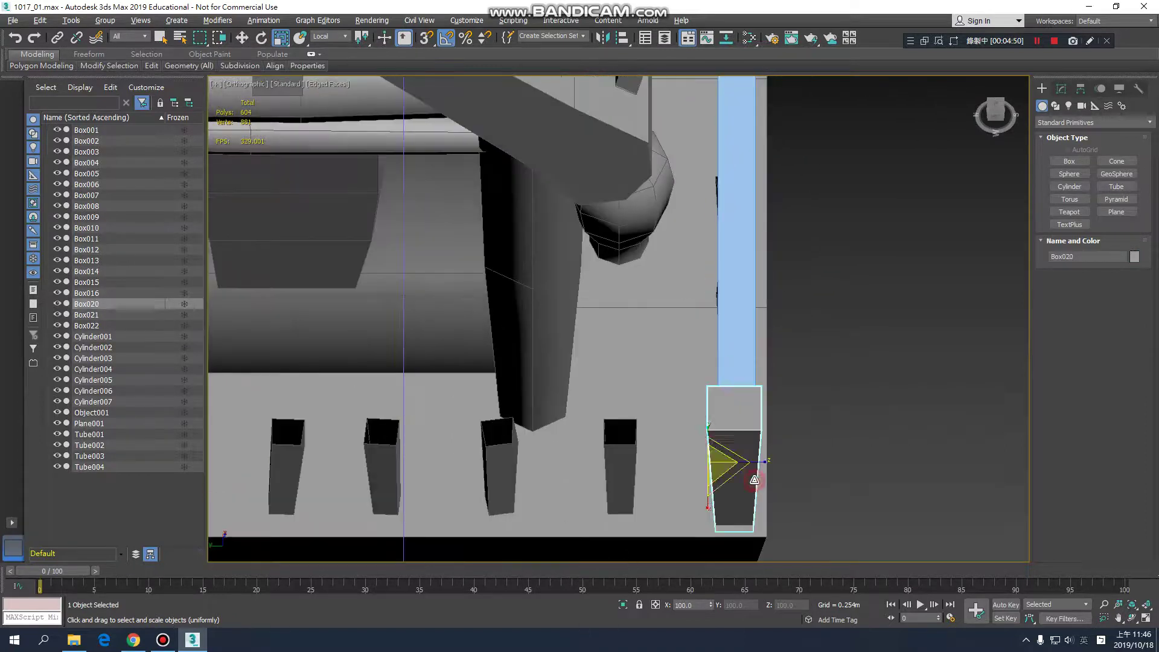
drag(762, 462, 767, 460)
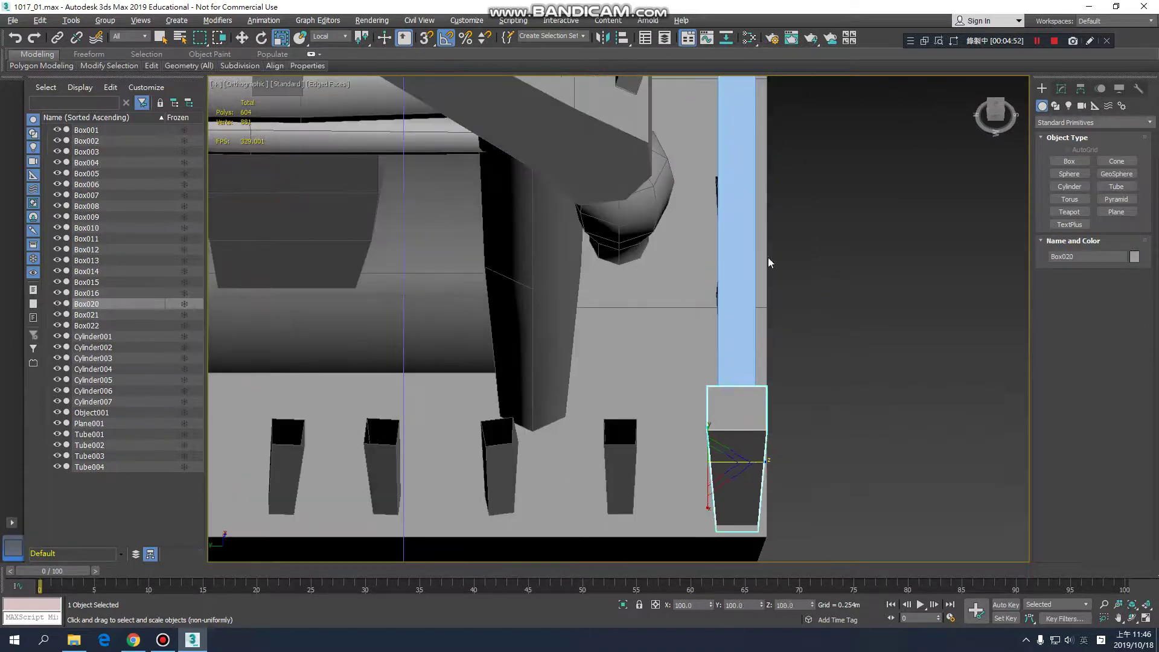
click(741, 252)
key(w)
drag(686, 234, 681, 234)
Step: Scale the front row of small posts down to about 89% of their front-to-back thickness
alt+middle_drag(718, 283, 860, 211)
scroll(730, 279, up, 2)
click(861, 211)
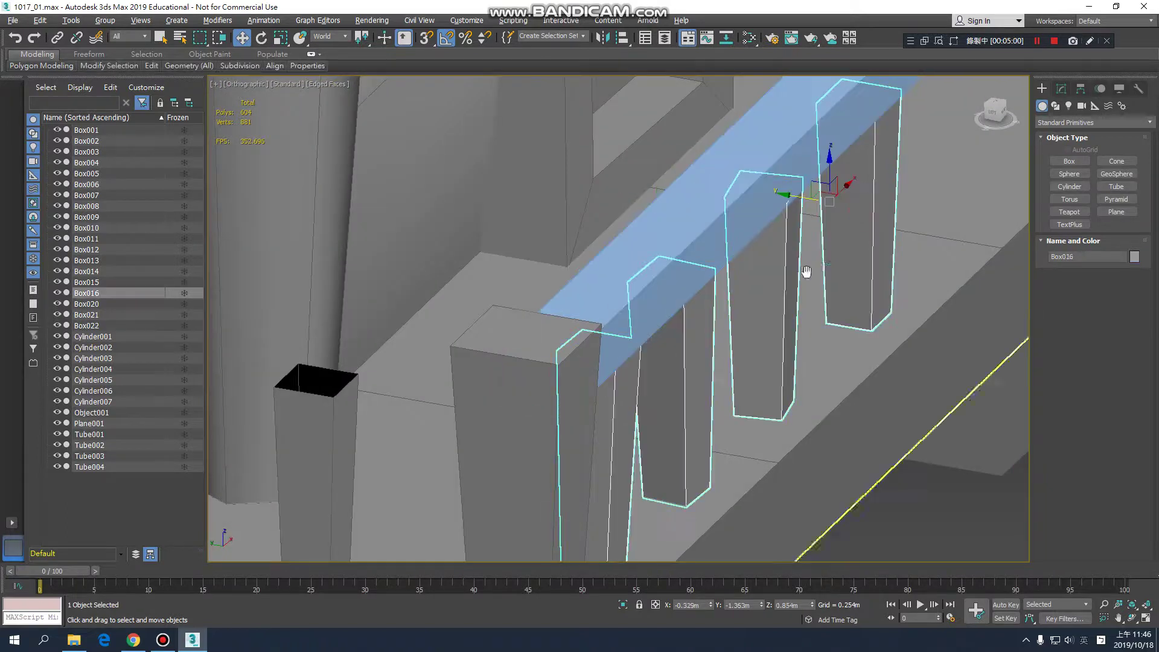
scroll(803, 254, down, 4)
key(r)
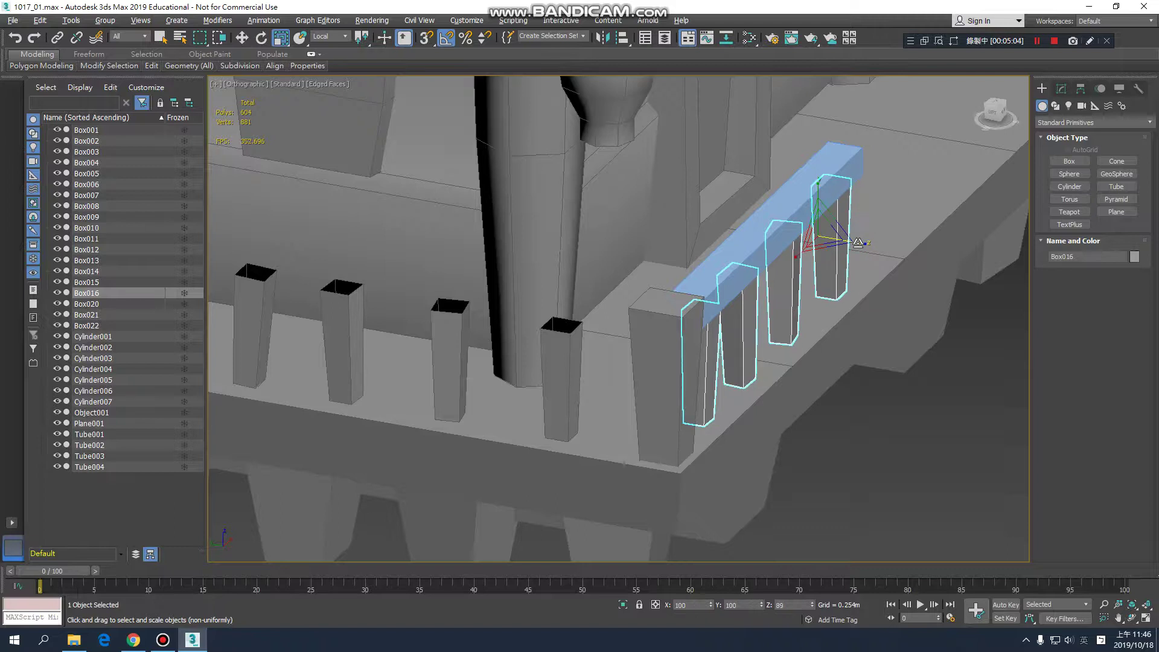
alt+middle_drag(858, 242, 806, 417)
click(806, 417)
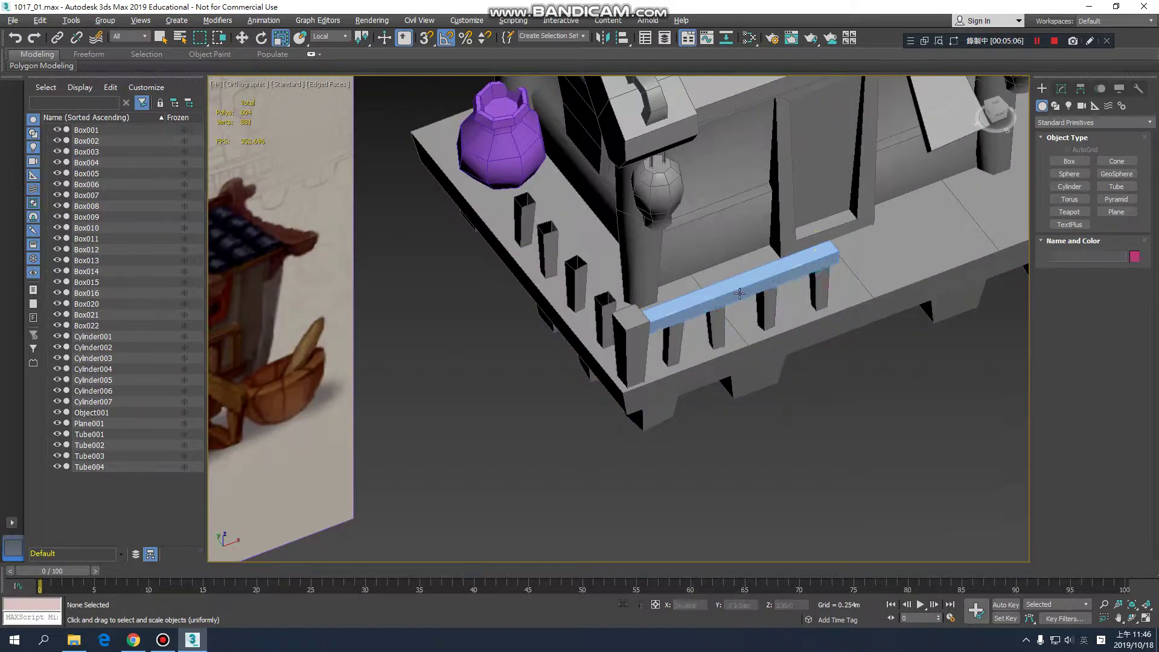
Step: Convert the front rail to an Editable Poly and start editing its vertices
click(750, 285)
alt+middle_drag(766, 369, 748, 309)
scroll(748, 309, up, 2)
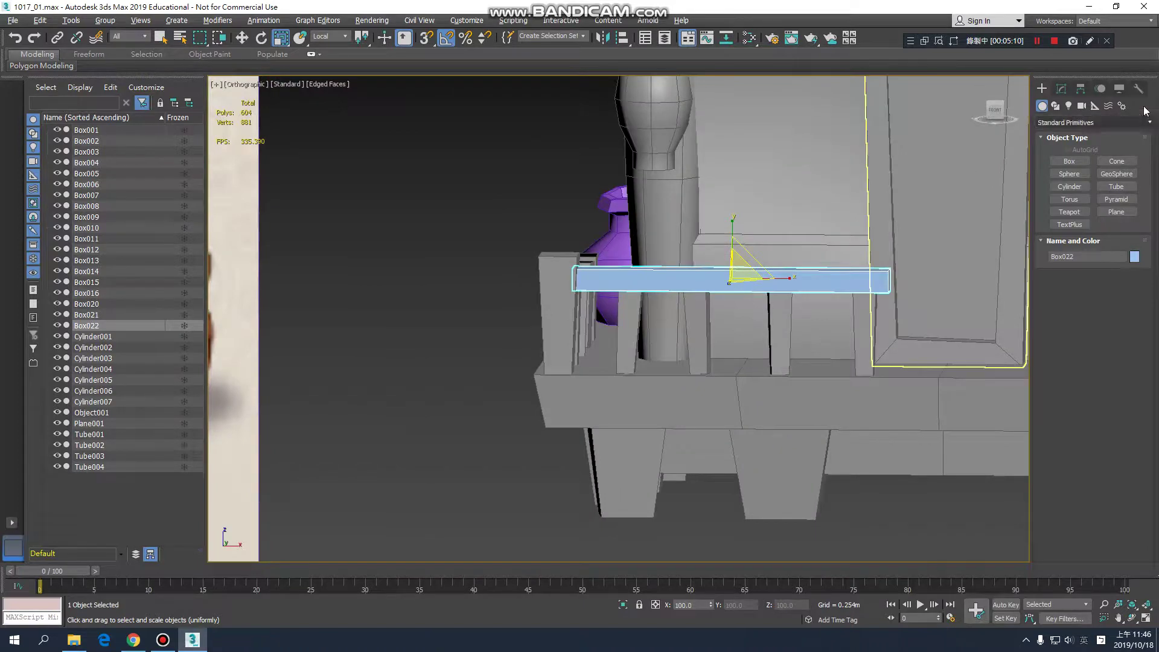
right_click(839, 277)
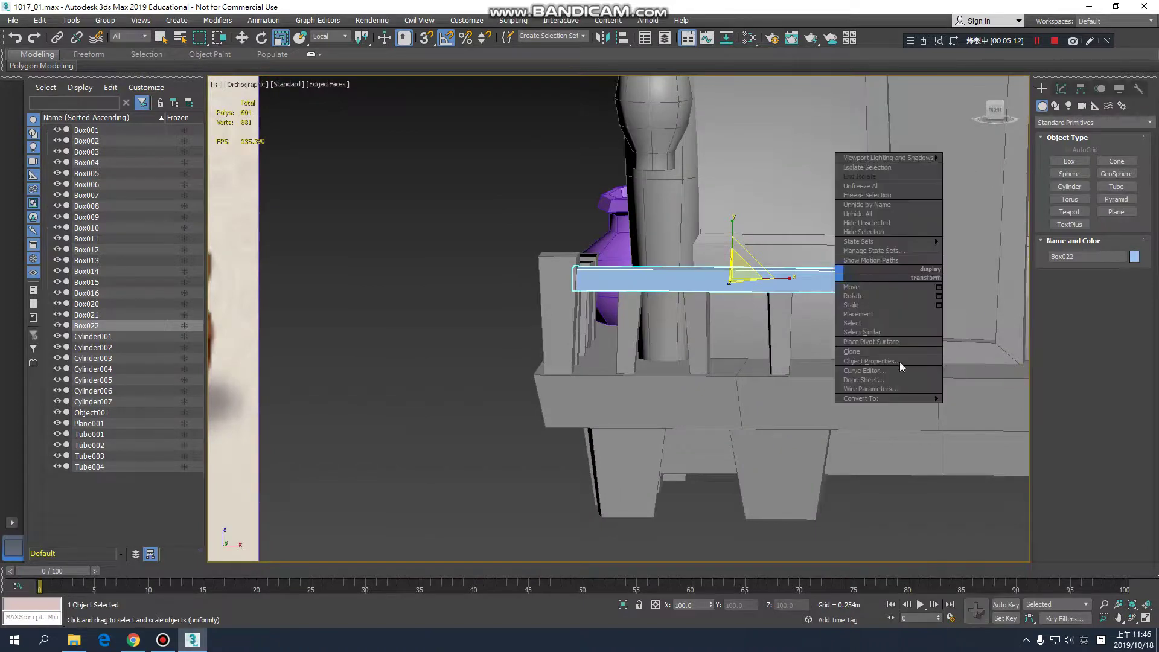
click(903, 393)
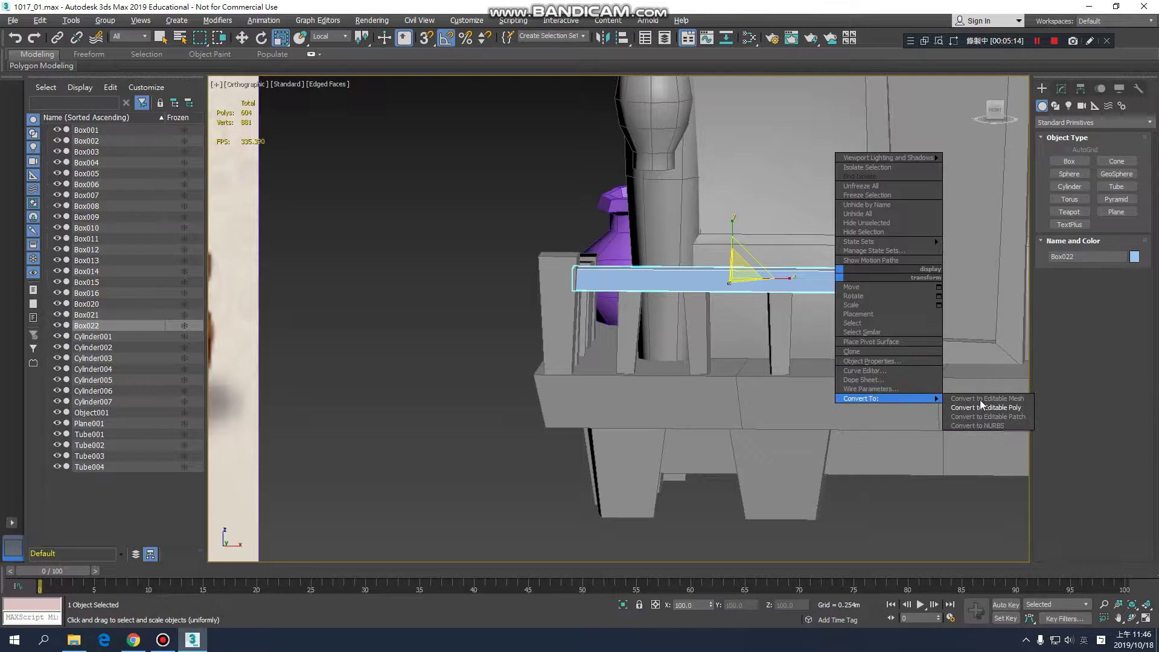
click(994, 409)
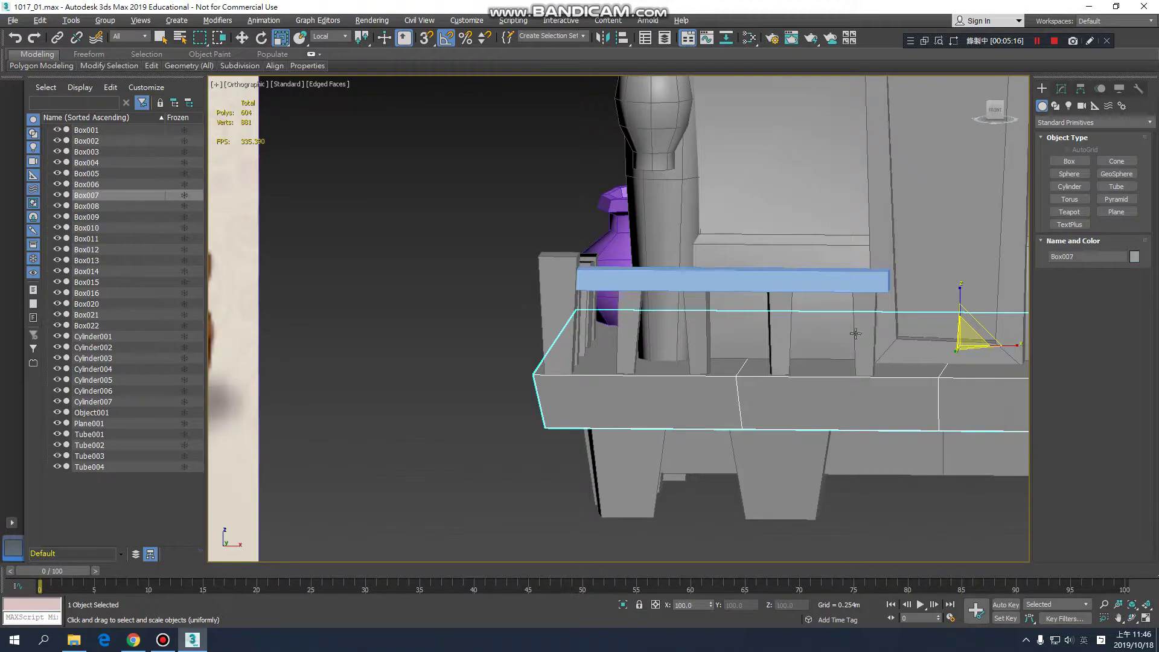
click(810, 278)
right_click(811, 281)
mouse_move(881, 399)
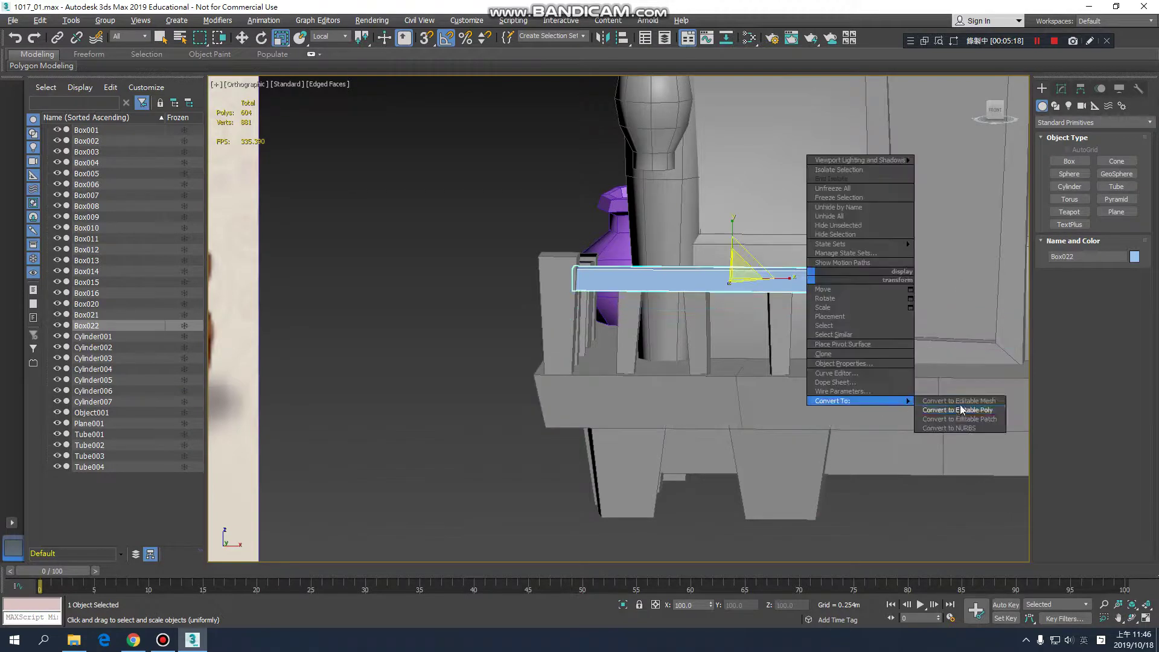
click(966, 406)
click(1062, 264)
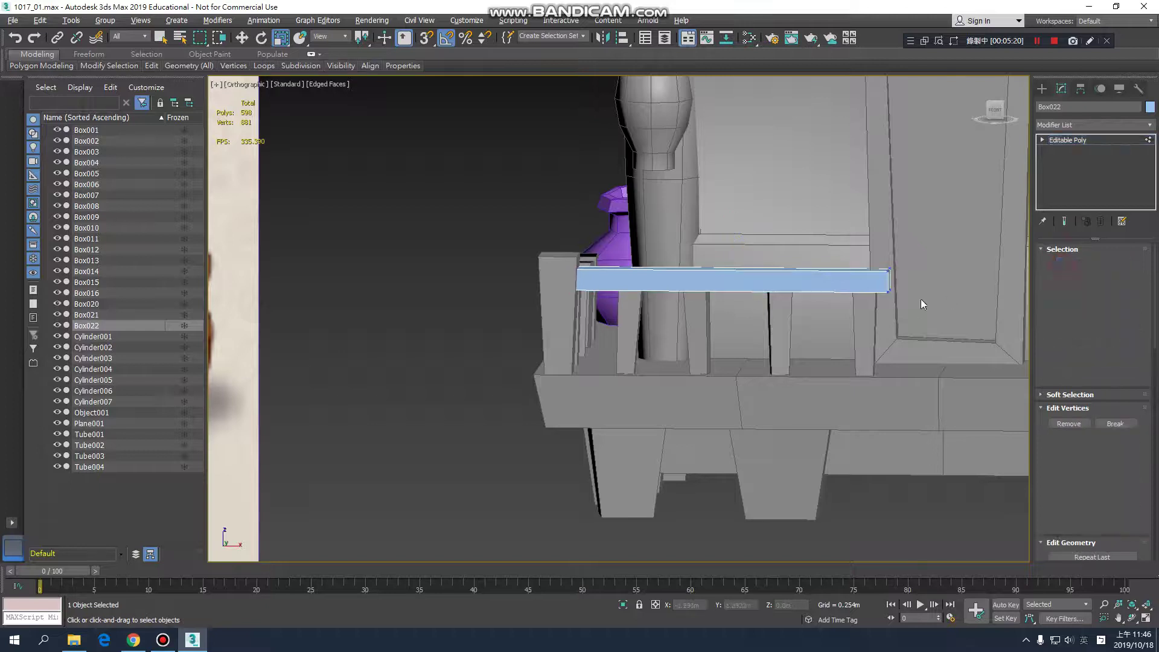
Step: Narrow the rail's free end to about 90% along Y and tilt its four end vertices into a slanted end face
alt+middle_drag(905, 297, 898, 261)
key(w)
drag(889, 246, 889, 248)
alt+middle_drag(890, 248, 852, 323)
key(e)
key(r)
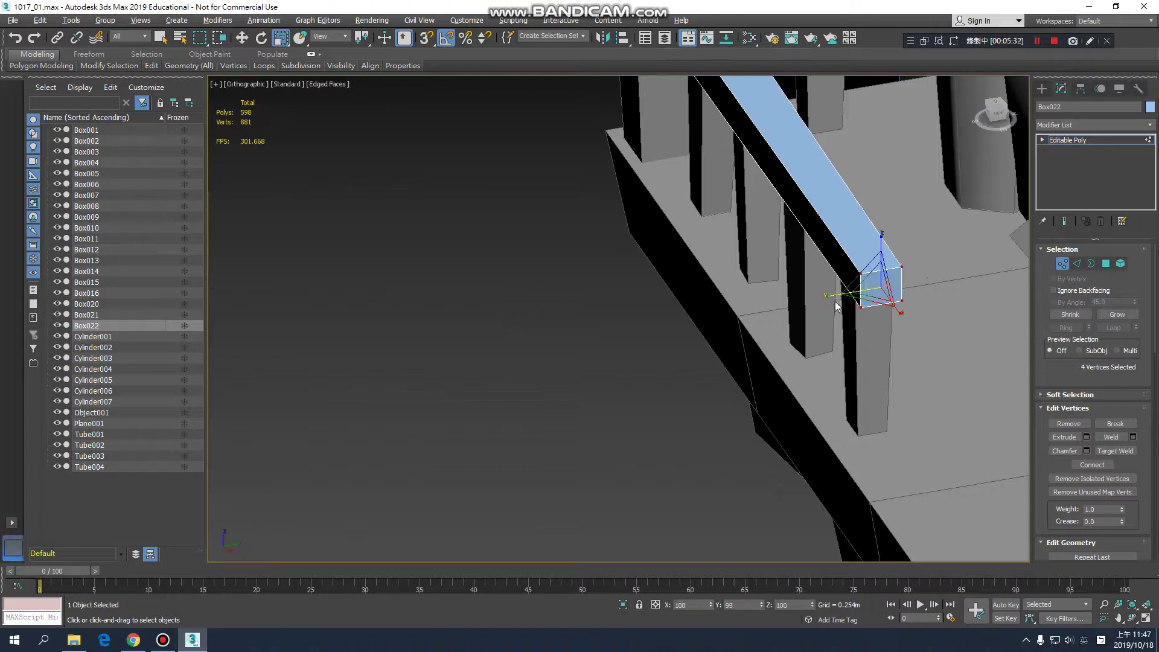
mouse_move(834, 297)
alt+middle_down()
mouse_move(960, 266)
mouse_move(864, 261)
alt+middle_up()
key(e)
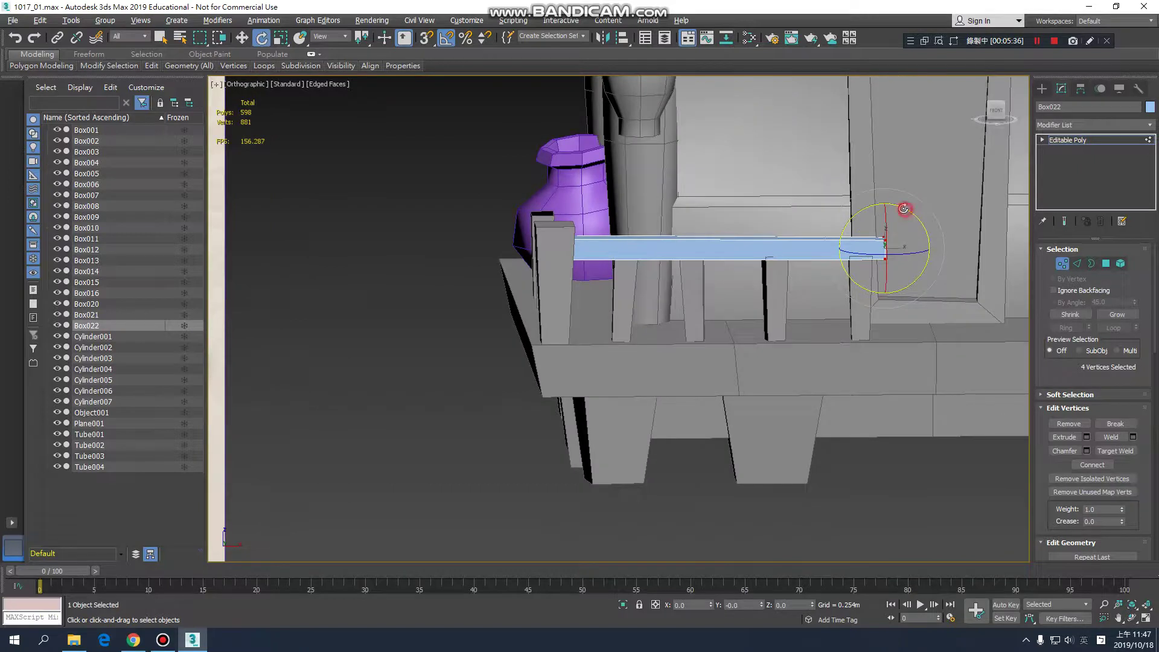
key(w)
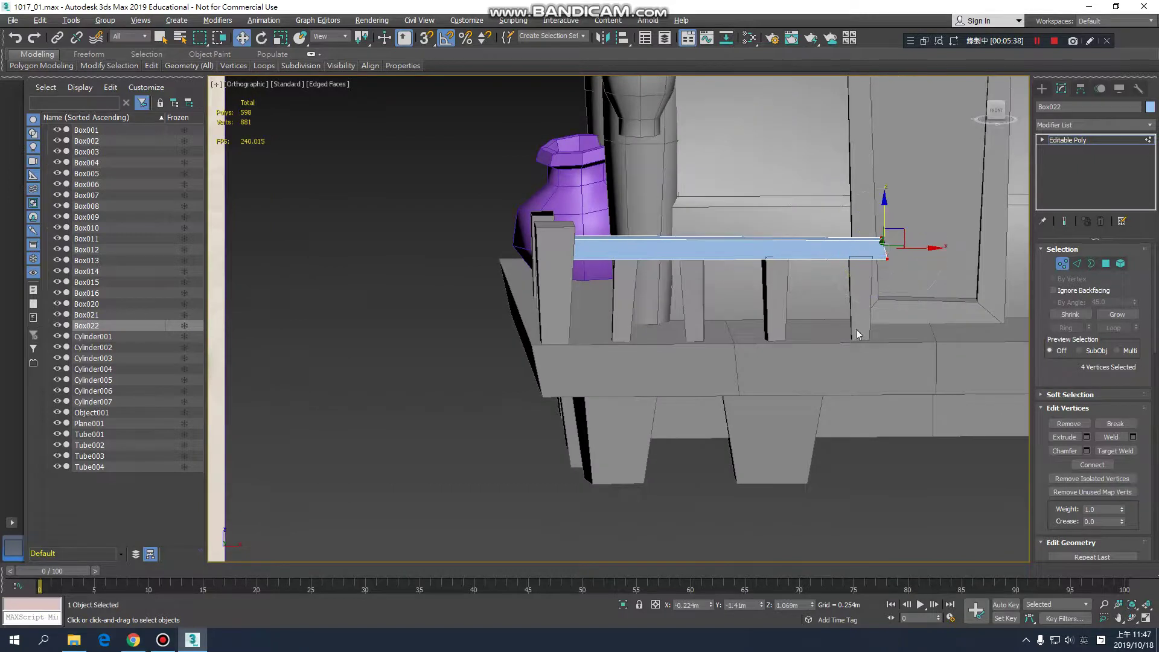
click(493, 386)
alt+middle_drag(537, 310, 782, 312)
scroll(783, 312, up, 3)
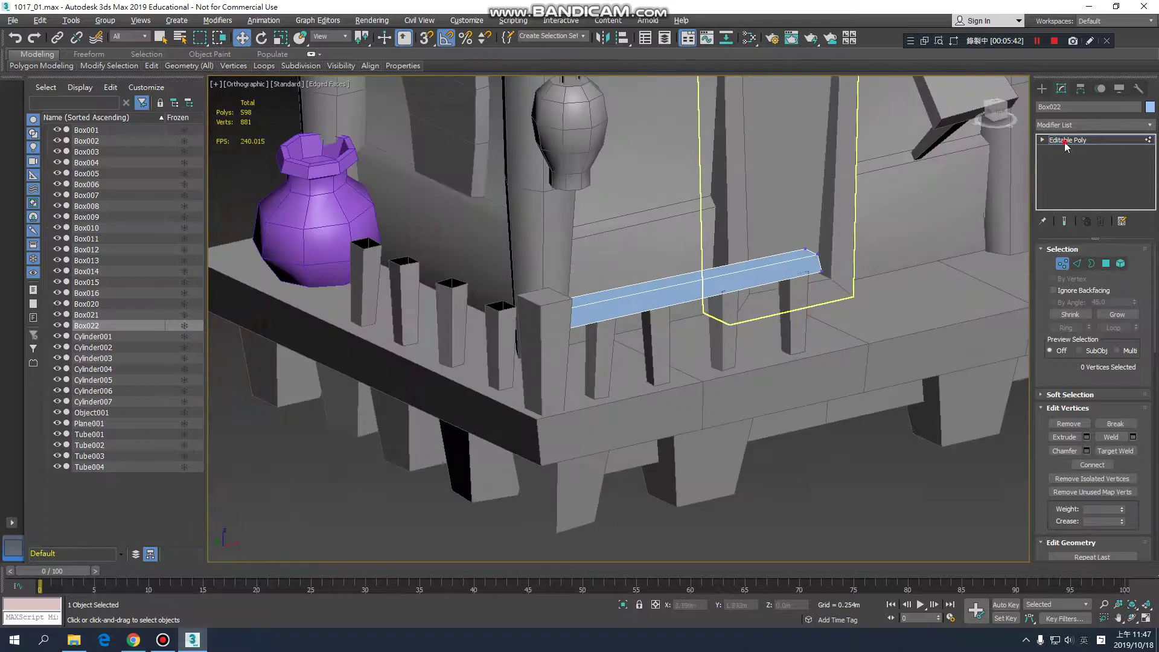
click(1063, 142)
click(794, 323)
key(e)
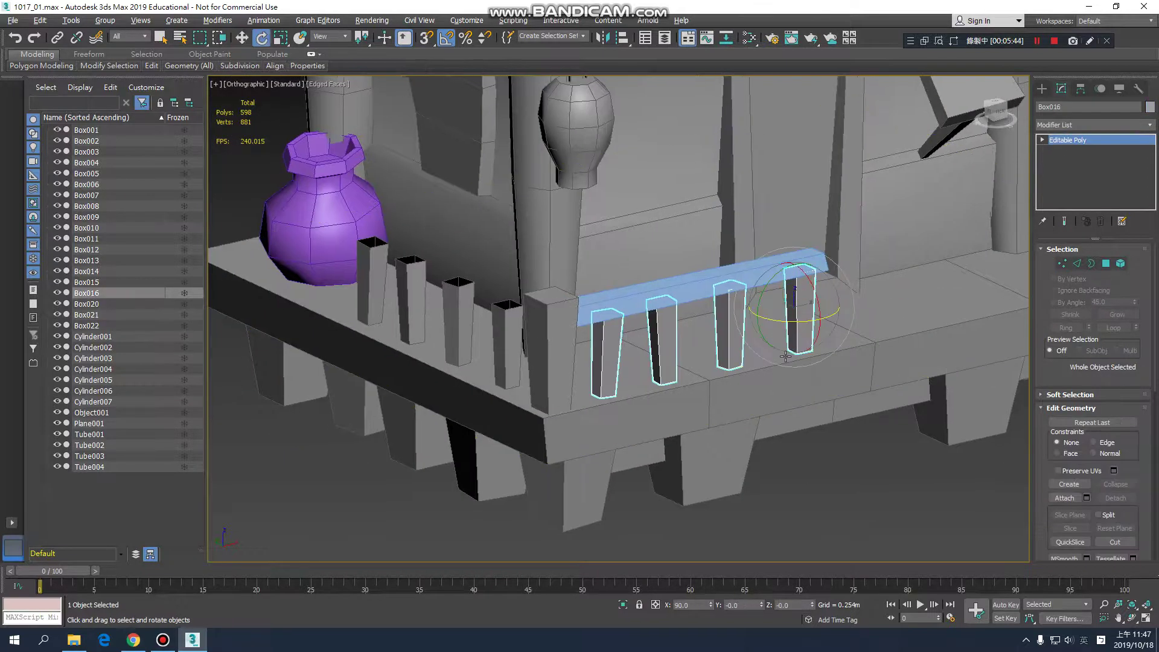
key(r)
alt+middle_drag(785, 350, 779, 341)
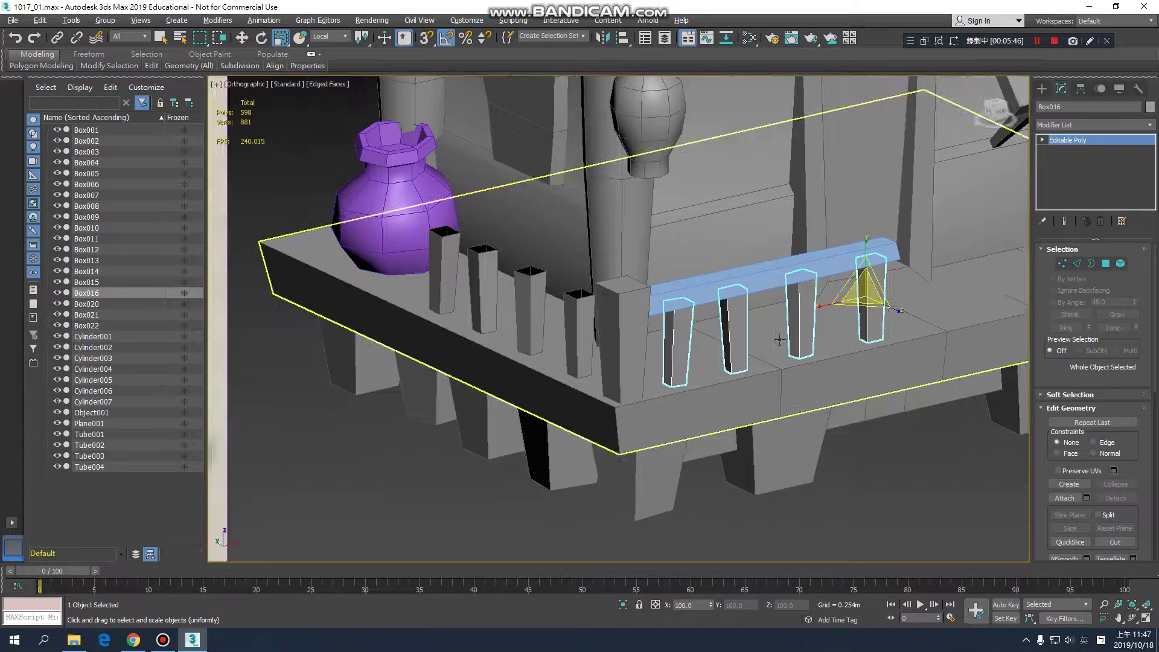
scroll(779, 340, down, 4)
Step: Copy the rail rotated 90° and move the copy over the vase-side row of posts, at about X -1.73 m, Y -0.63 m
click(752, 336)
scroll(780, 355, up, 1)
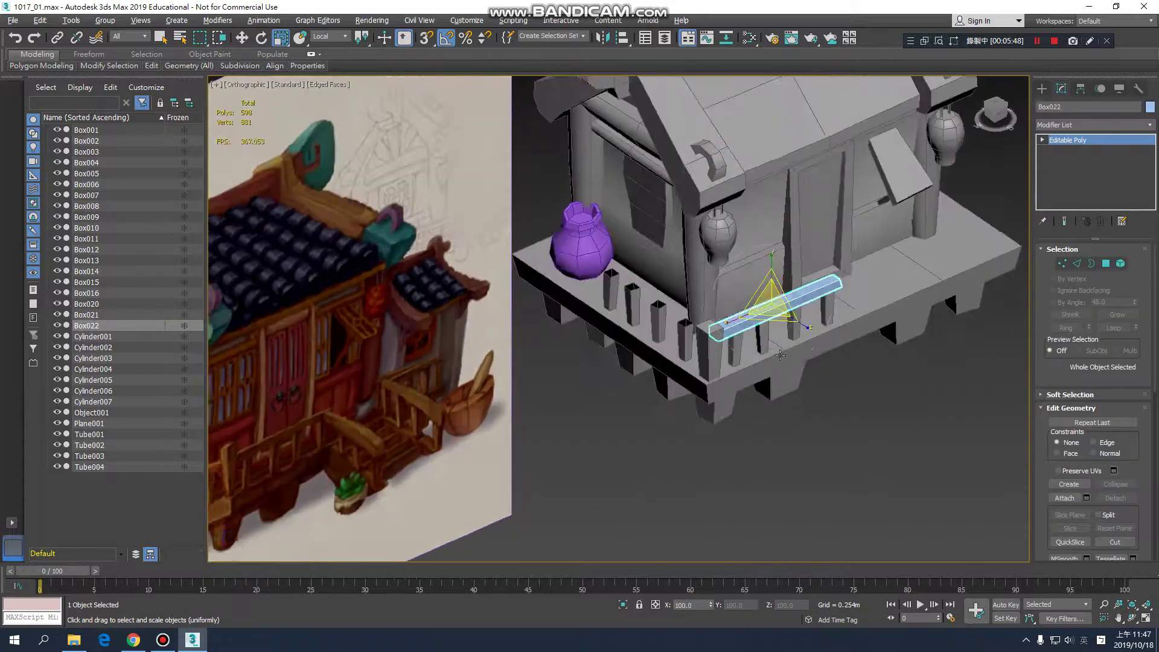
key(e)
scroll(780, 355, up, 2)
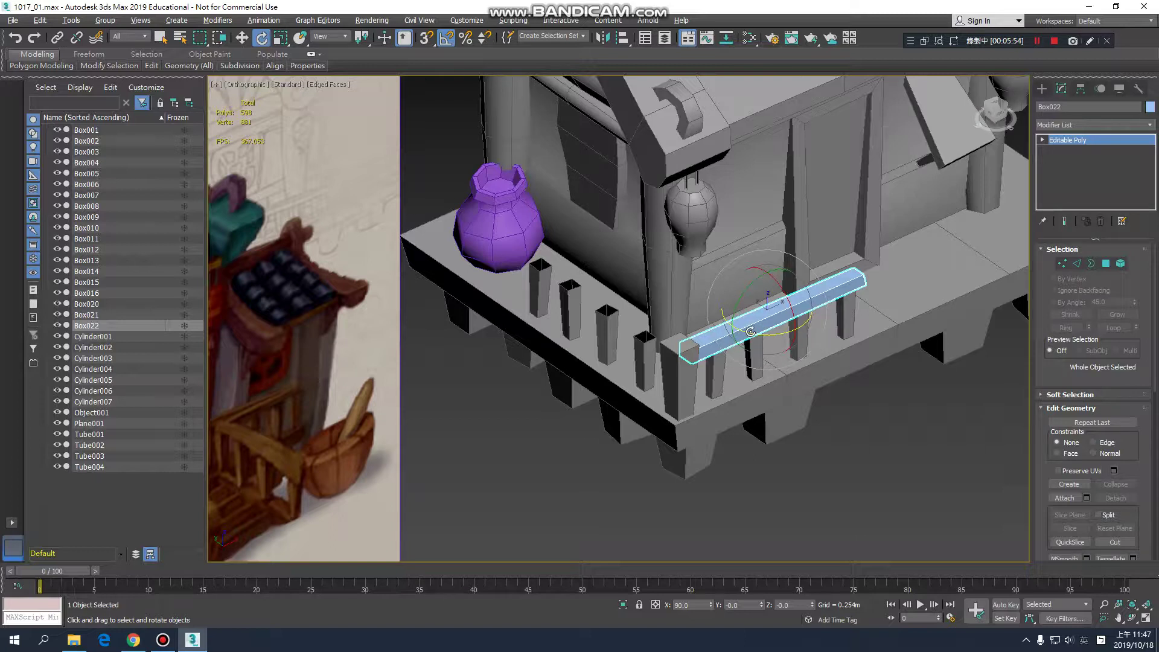
shift+drag(751, 332, 803, 340)
click(580, 371)
alt+middle_drag(601, 375, 779, 290)
key(w)
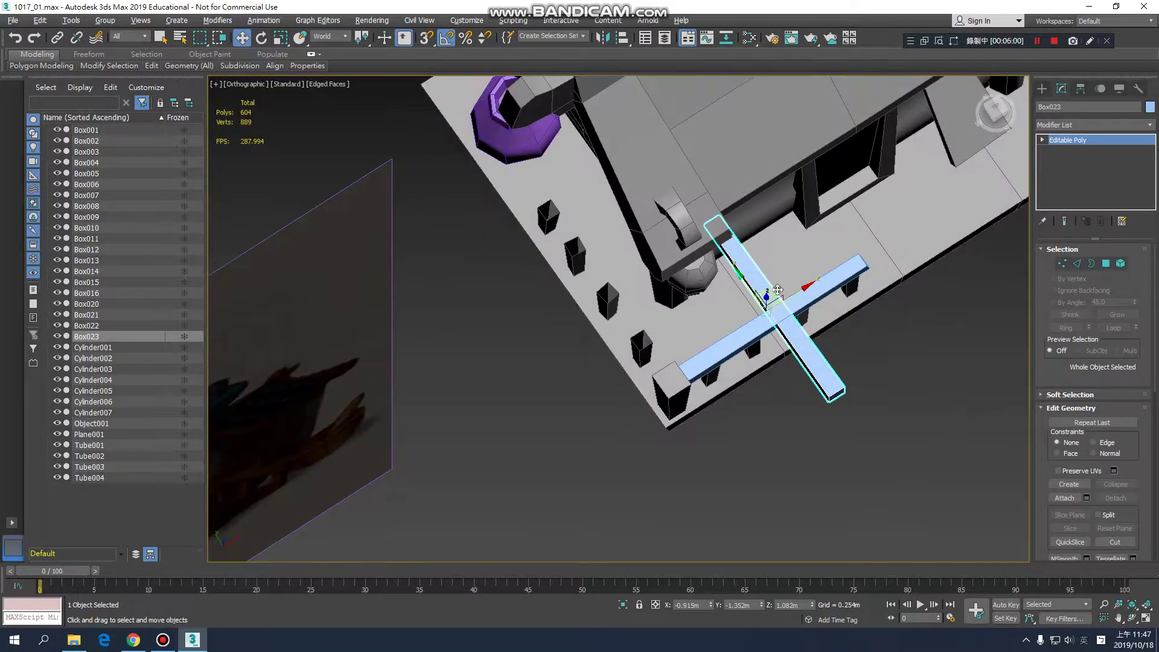
mouse_move(777, 290)
mouse_down()
mouse_move(634, 260)
mouse_move(604, 267)
mouse_up()
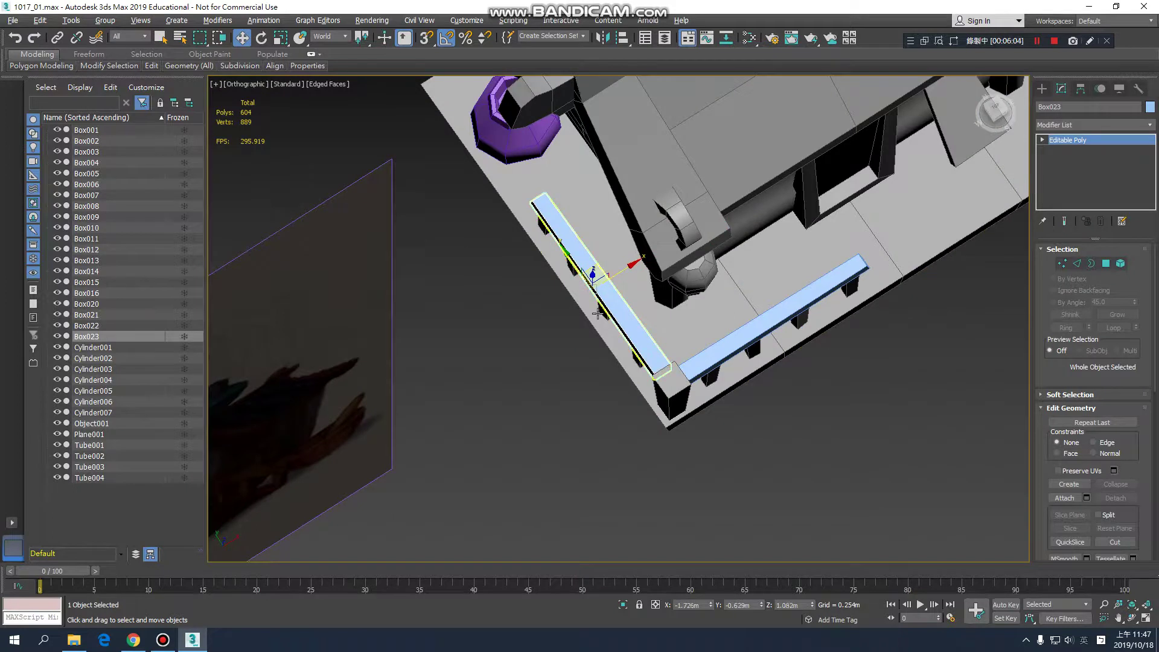
Step: Connect the vase-side rail's four lengthwise edges with one segment and scale the new middle loop vertically to about 153%
alt+middle_drag(598, 314, 1105, 269)
scroll(711, 279, up, 4)
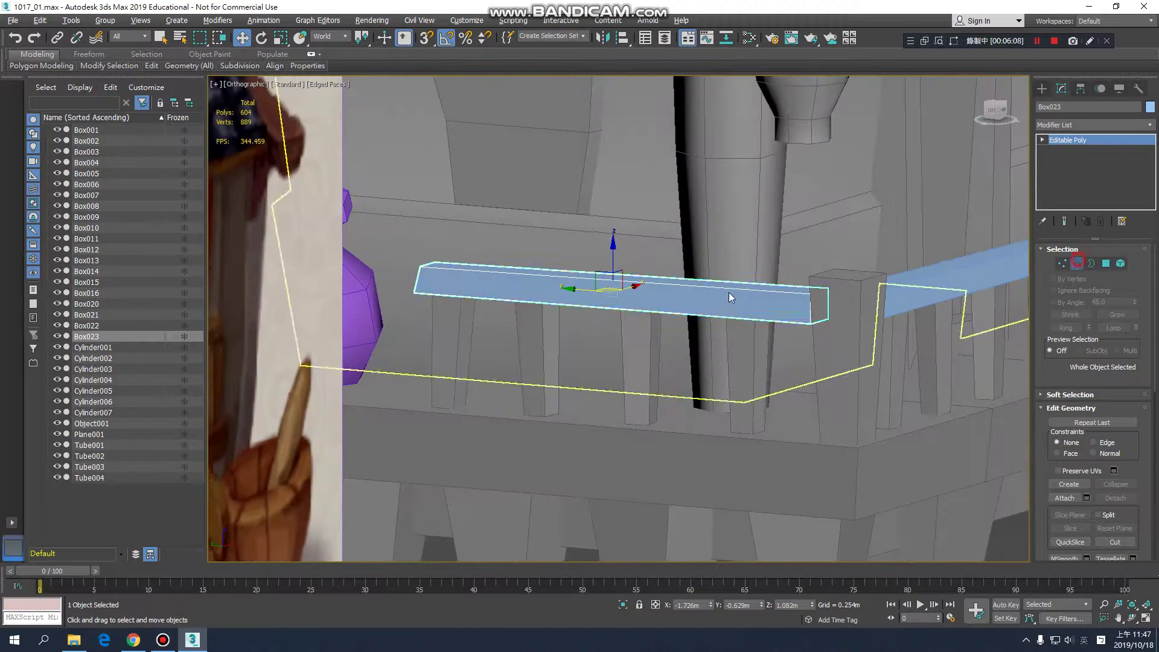
drag(620, 267, 563, 395)
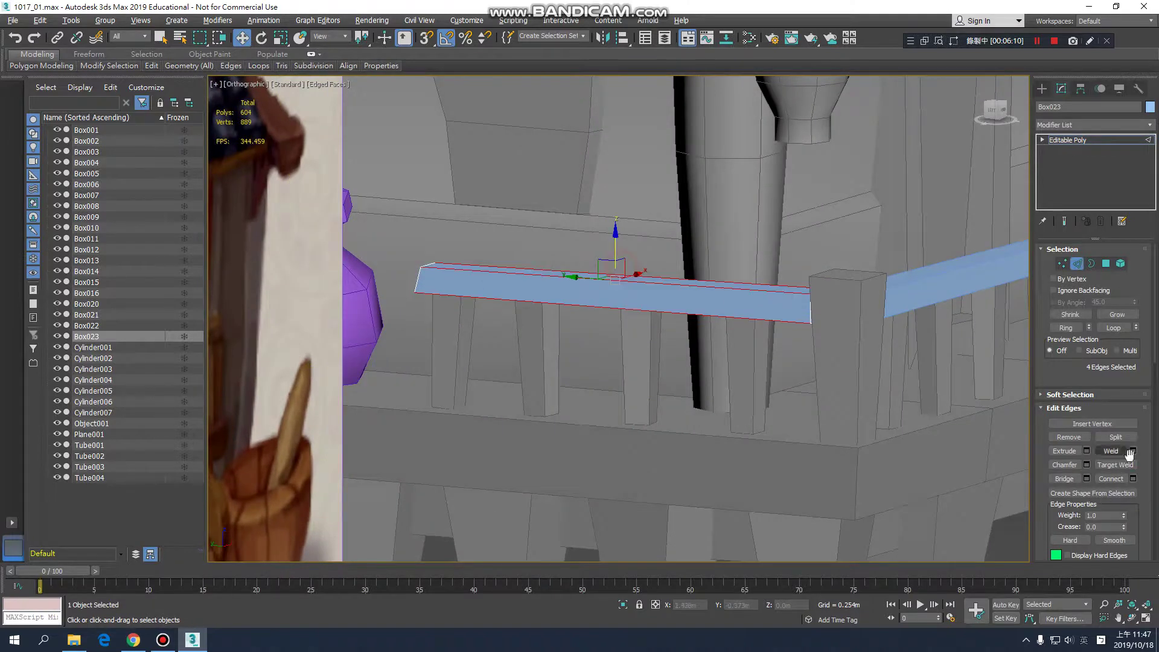
click(1133, 479)
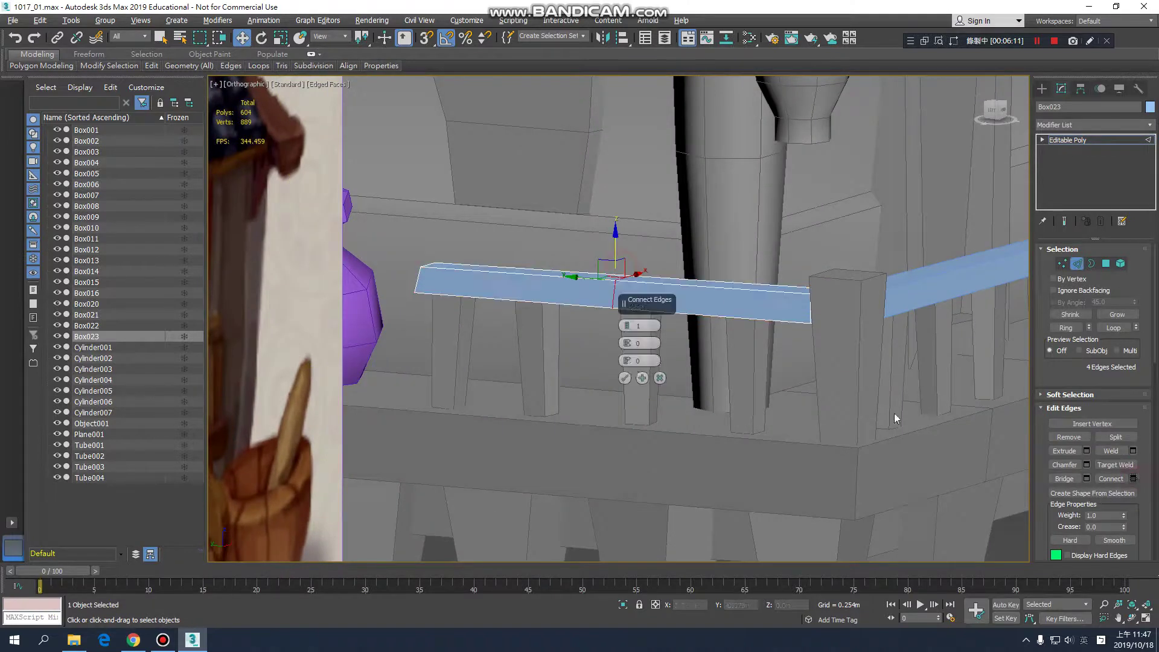
click(625, 378)
key(r)
drag(624, 240, 630, 221)
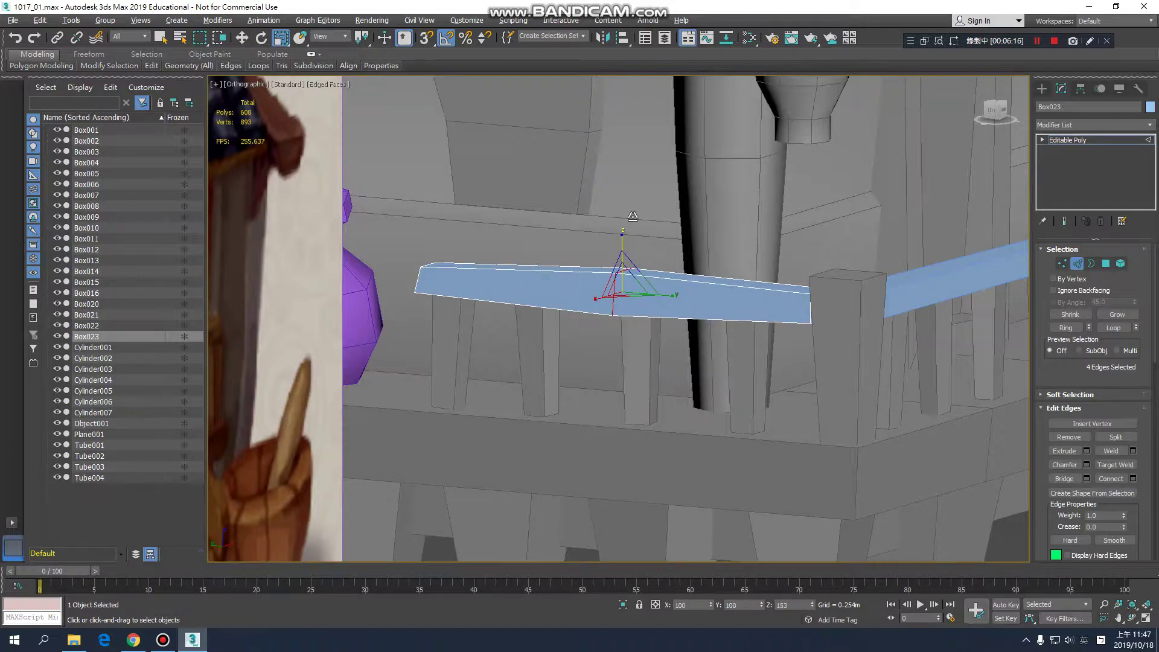
Step: Connect the front rail's four lengthwise edges with one segment and scale the new middle loop vertically to about 77%
scroll(736, 341, down, 7)
alt+middle_drag(788, 379, 758, 375)
scroll(731, 339, up, 2)
click(747, 337)
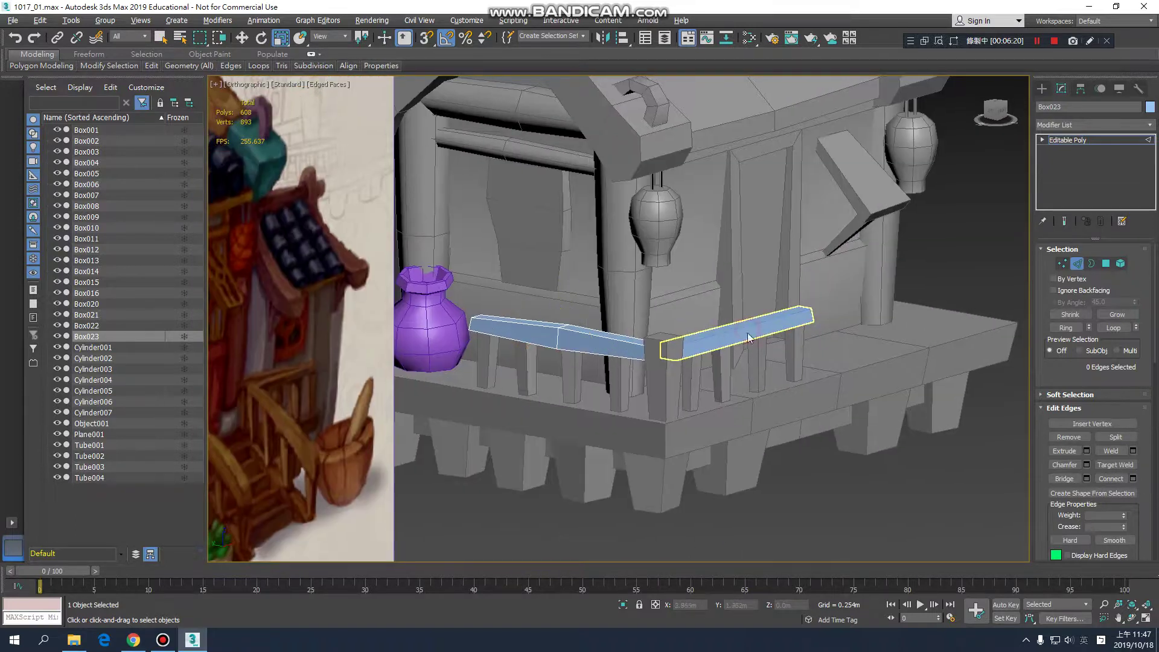
click(1084, 142)
click(741, 339)
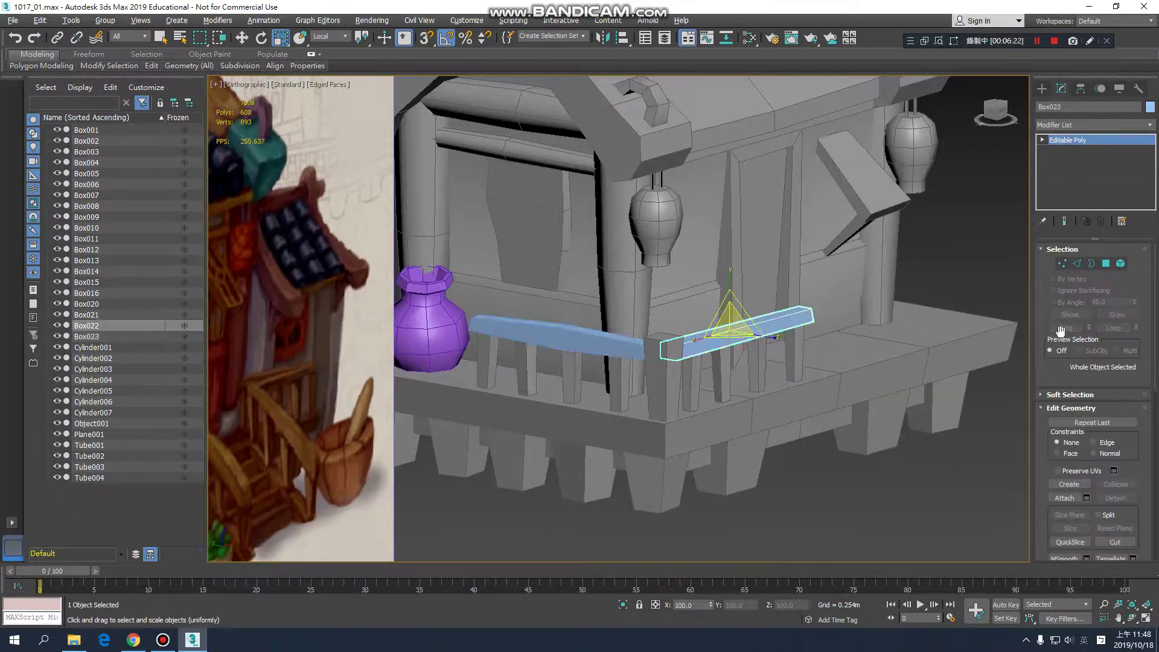
click(1078, 265)
alt+middle_drag(795, 355, 738, 326)
drag(742, 375, 756, 307)
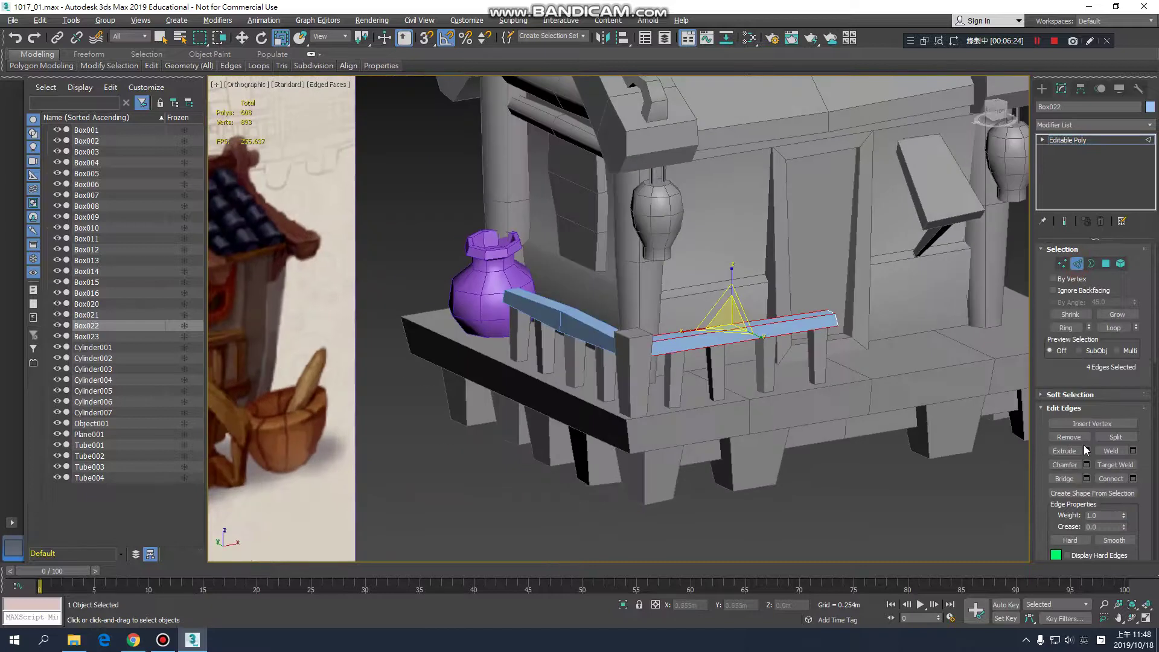
click(1133, 479)
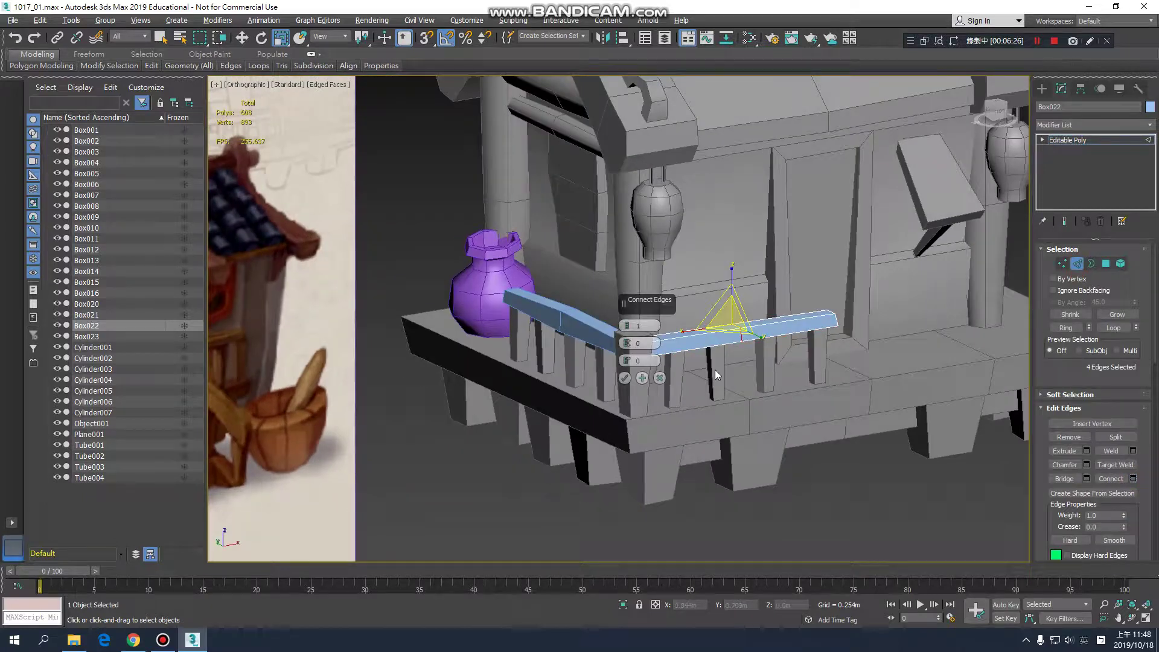
click(625, 378)
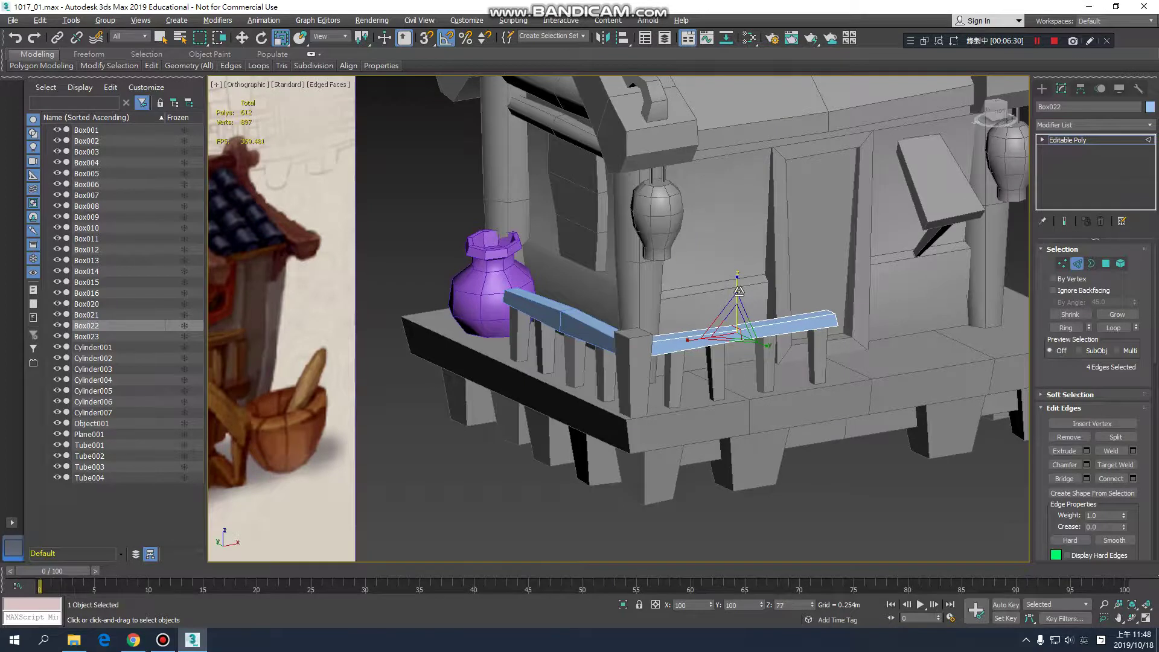
Step: Compare the finished rails and the platform's front with the railing and stairs in the reference painting
alt+middle_drag(729, 375, 771, 346)
scroll(773, 344, down, 3)
click(866, 445)
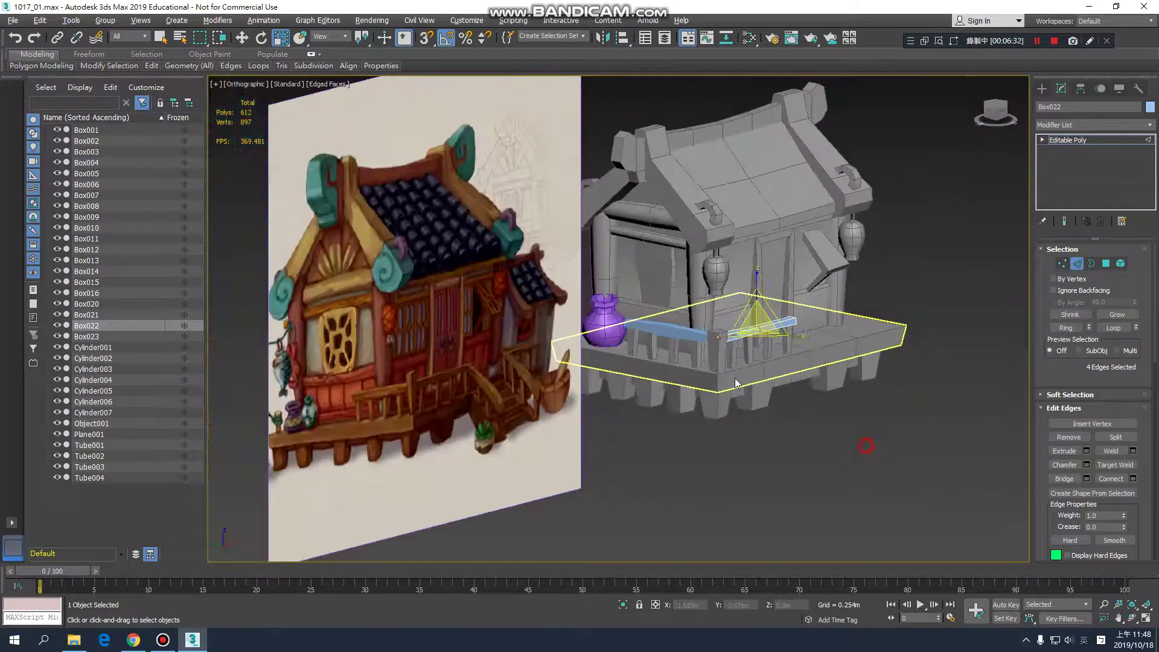
middle_drag(842, 372, 782, 322)
scroll(815, 387, up, 2)
middle_drag(474, 382, 583, 367)
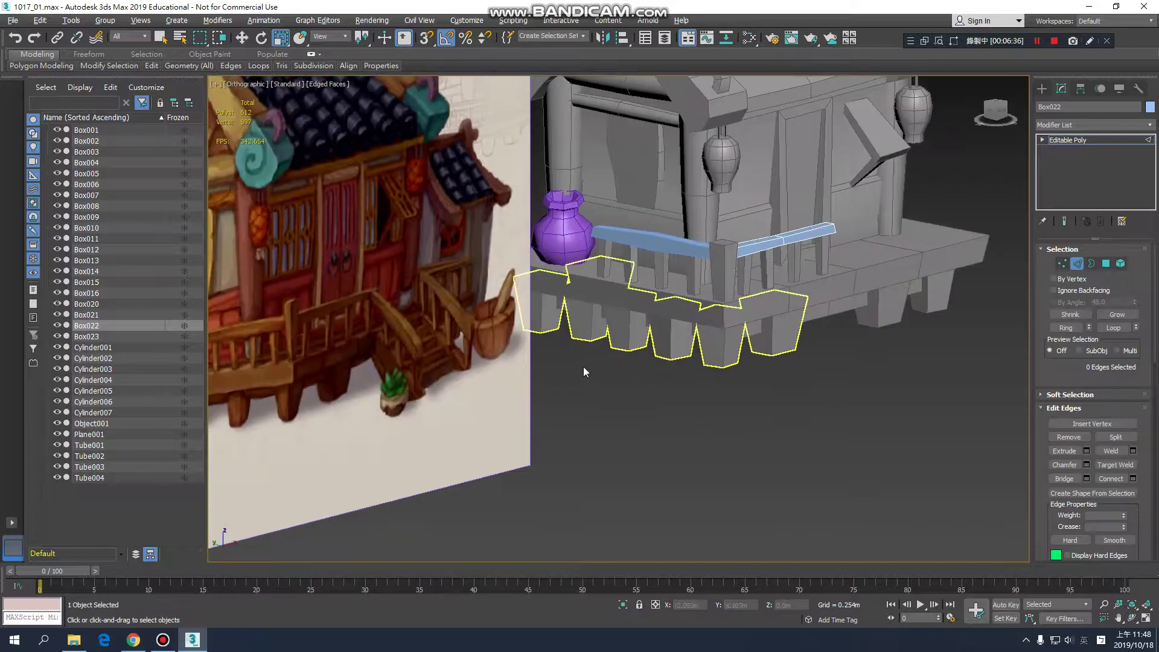
scroll(650, 395, up, 4)
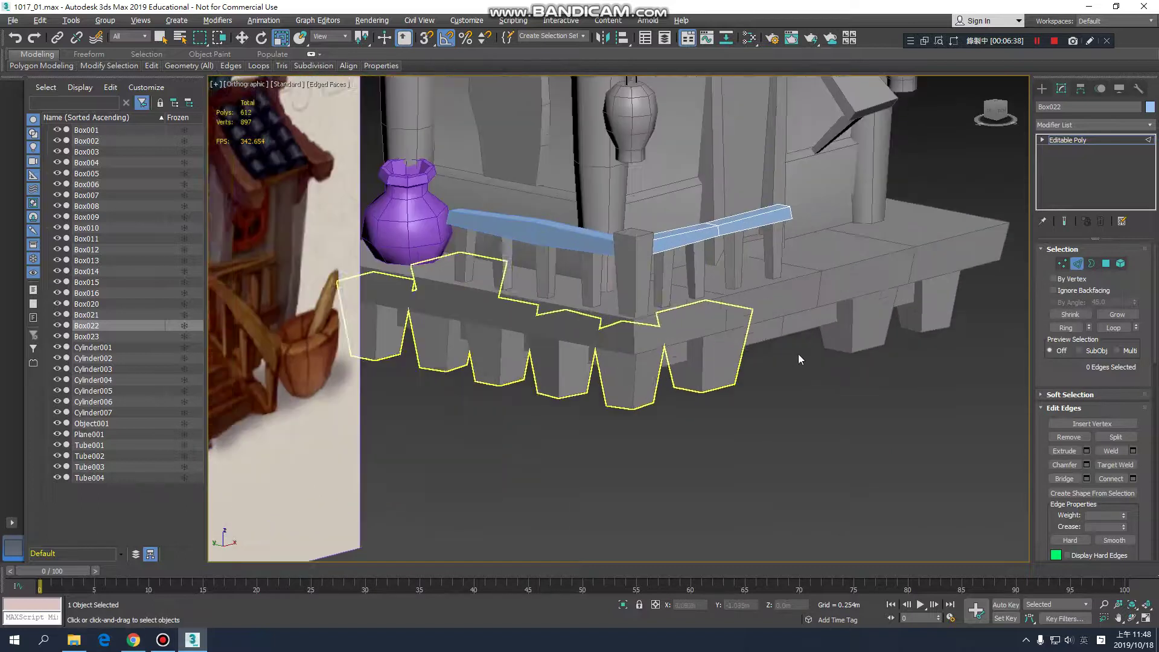
click(1063, 140)
scroll(812, 350, down, 4)
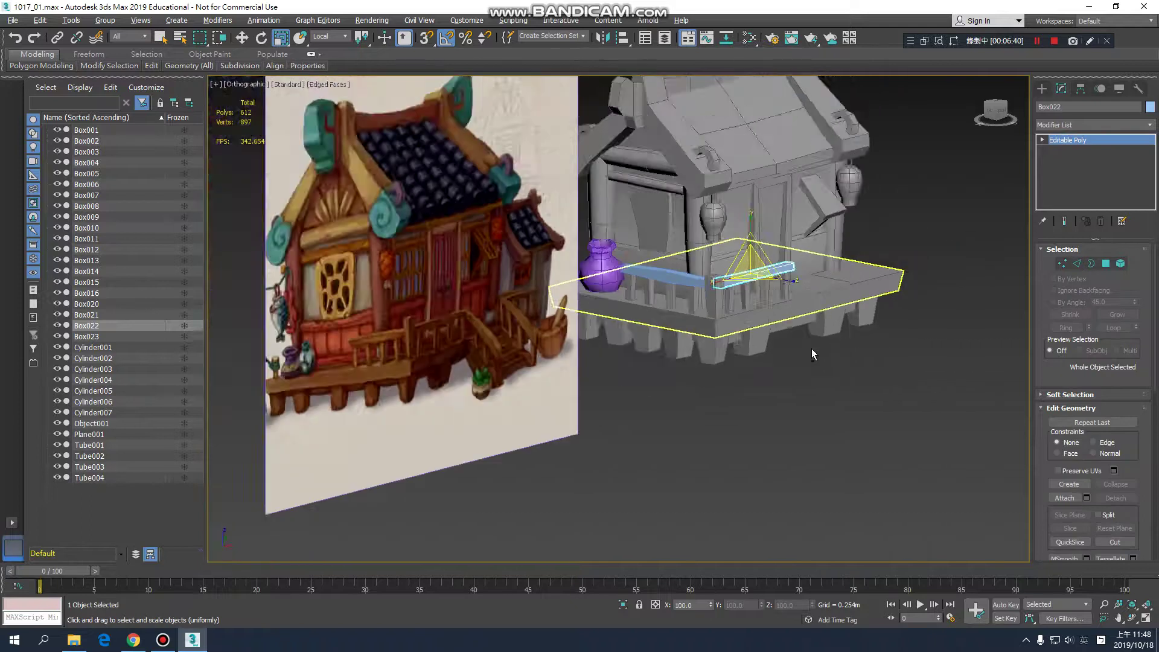
alt+middle_drag(812, 350, 782, 355)
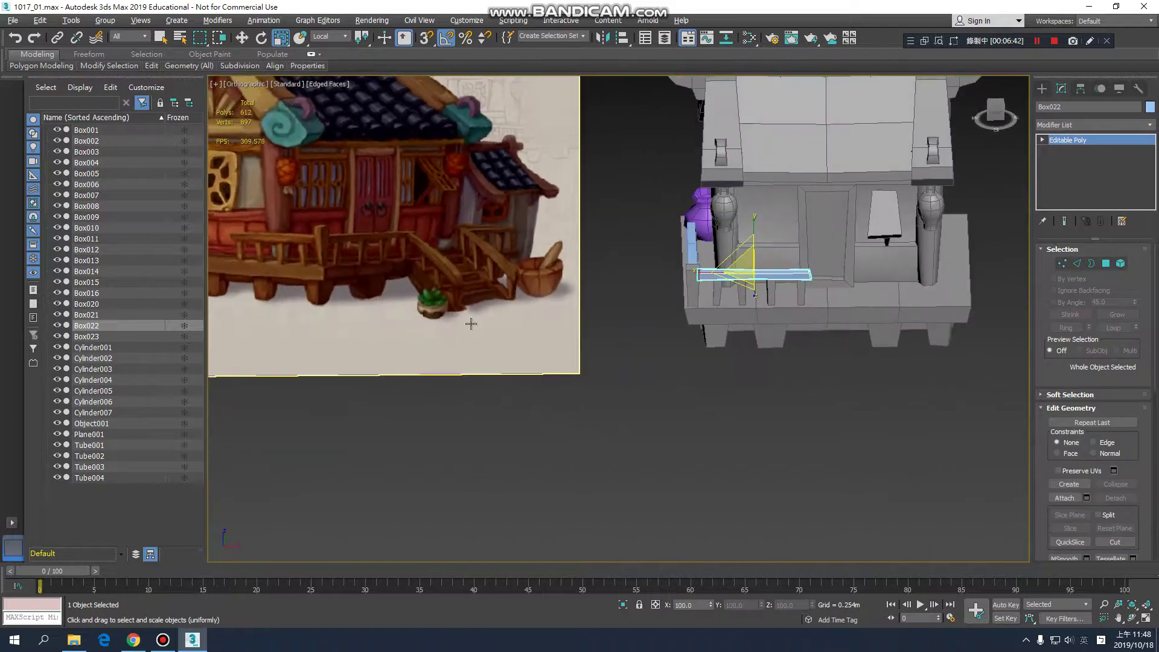
middle_drag(857, 358, 797, 361)
Step: In the Left view, move the four end vertices of the vase-side rail along its length to meet the corner post
key(l)
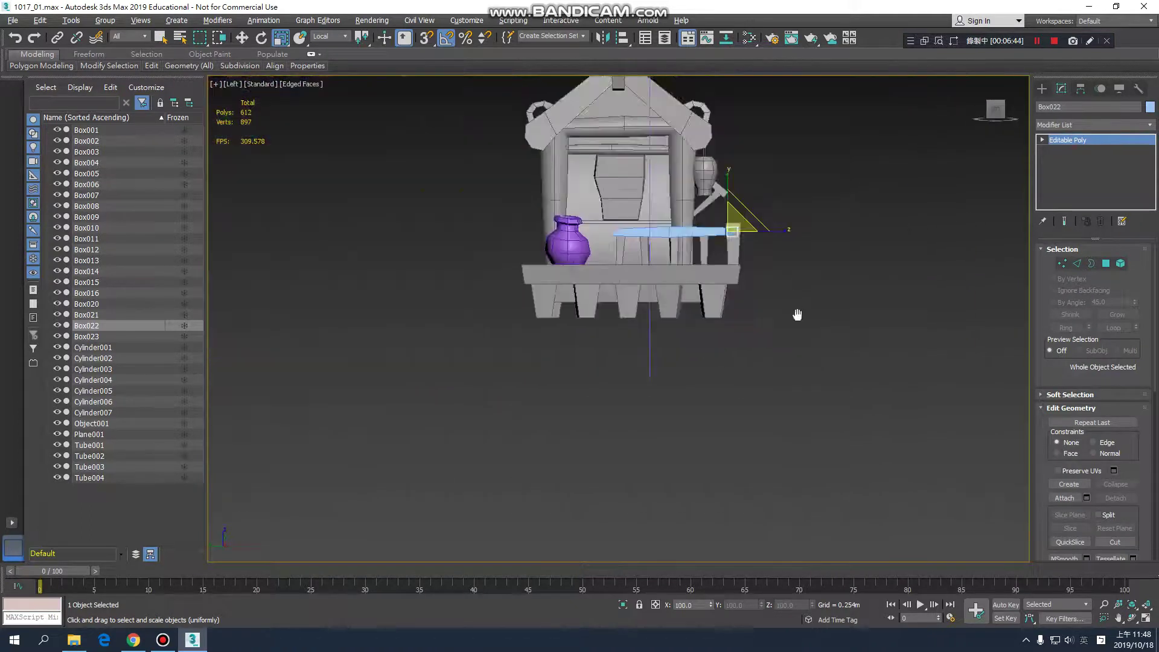
scroll(785, 368, up, 4)
click(780, 370)
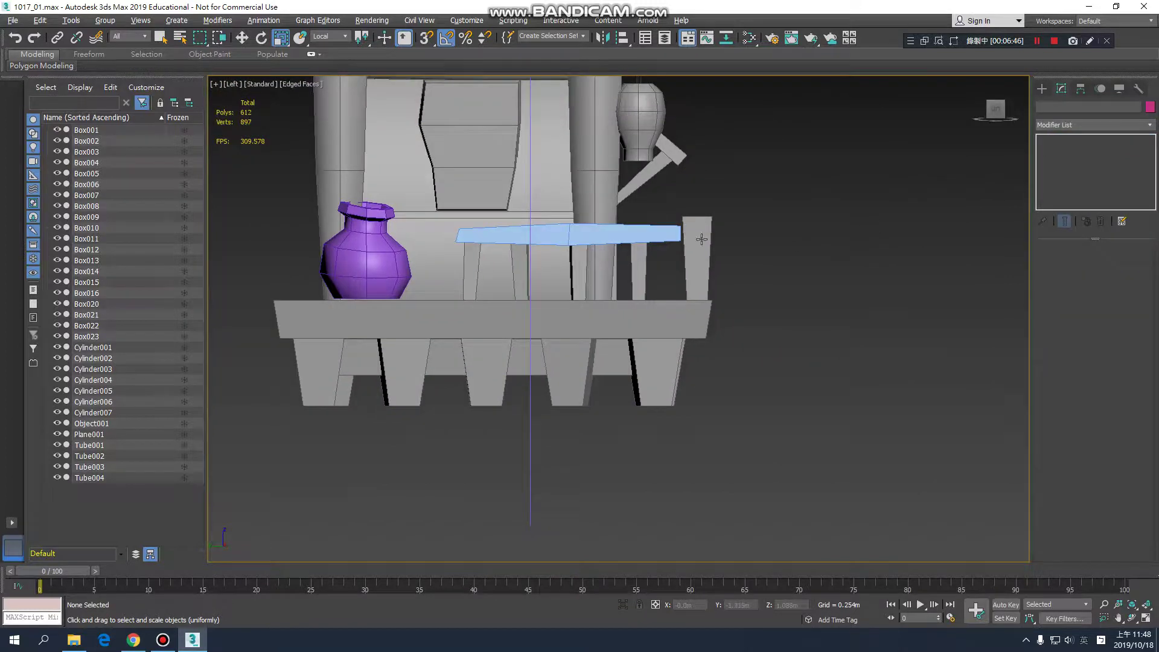
click(665, 236)
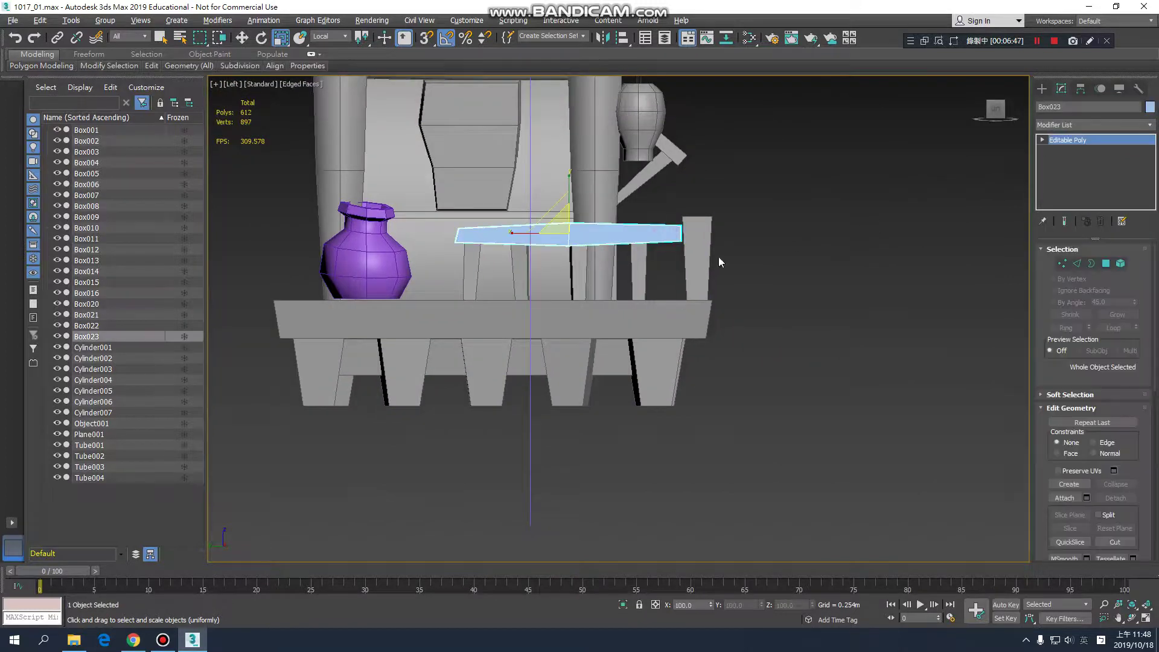
click(1067, 264)
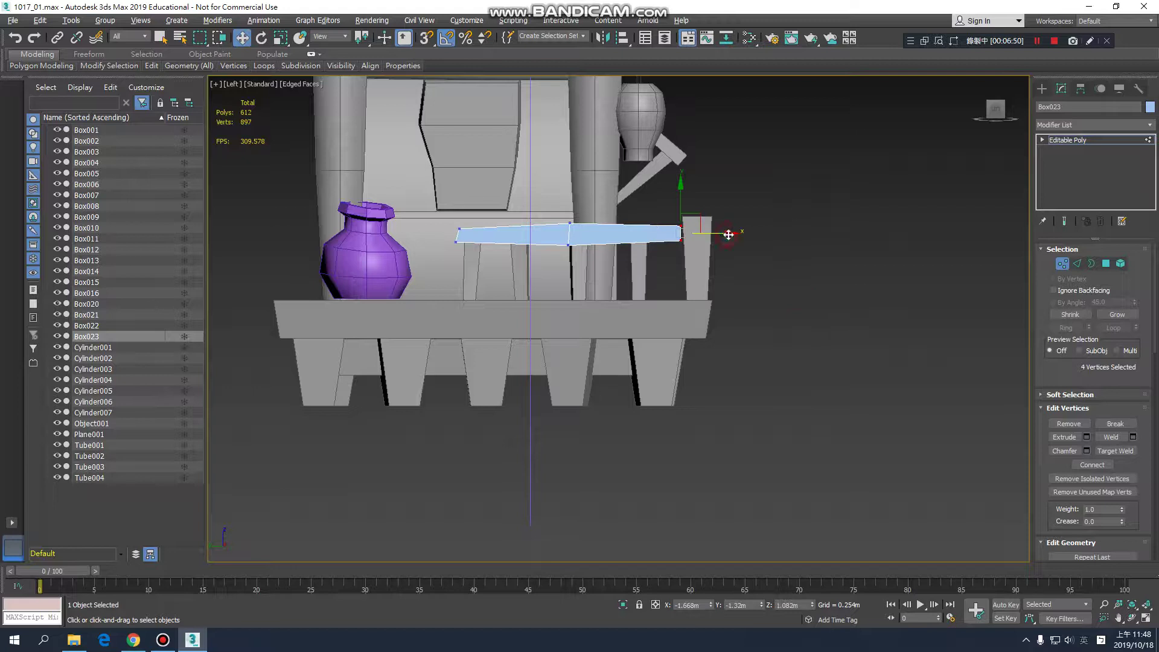
click(1067, 139)
Step: Create a box about 0.333 m long, 1.174 m wide and 0.273 m high beside the platform's front edge
middle_drag(977, 212, 927, 212)
click(1042, 89)
click(1069, 162)
middle_drag(786, 323, 789, 301)
drag(661, 324, 853, 380)
click(908, 339)
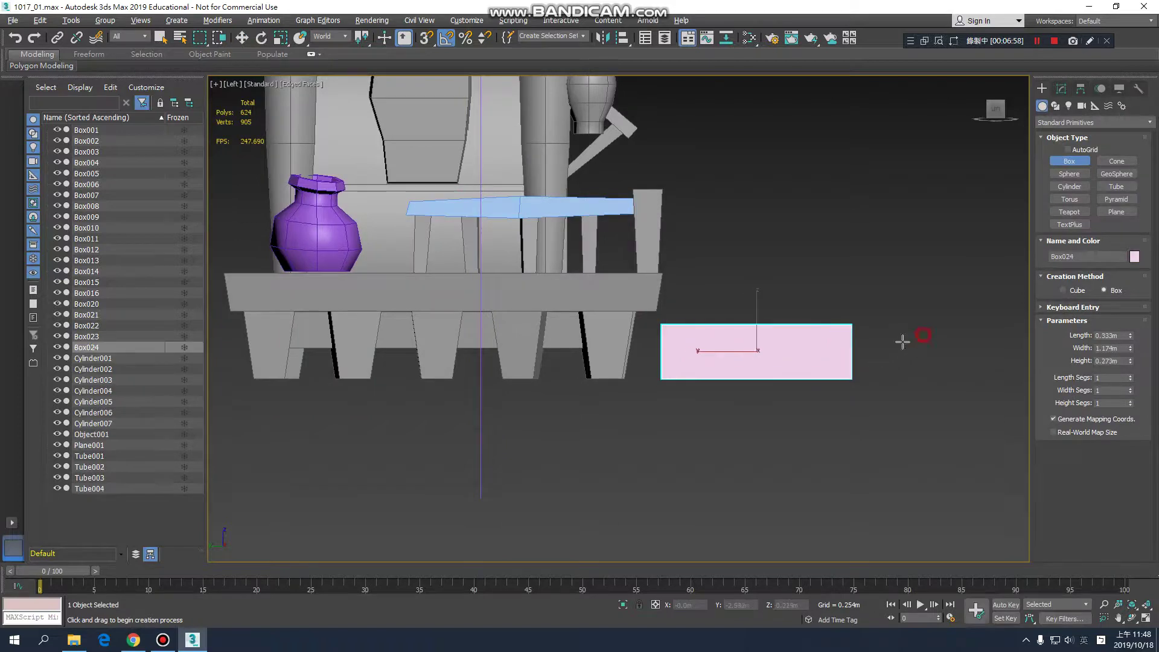
alt+middle_drag(902, 342, 793, 342)
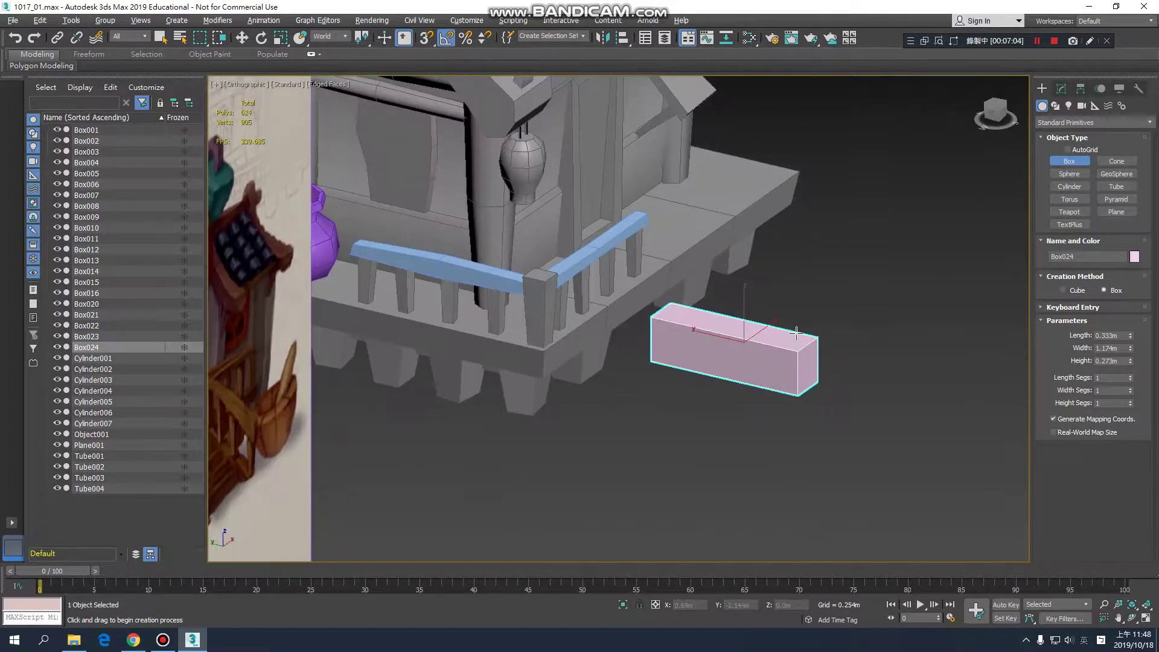
Step: Raise the new box and rotate it -25° in the Left view so it slopes down away from the platform
key(l)
scroll(766, 321, up, 2)
middle_drag(792, 296, 762, 336)
key(e)
key(w)
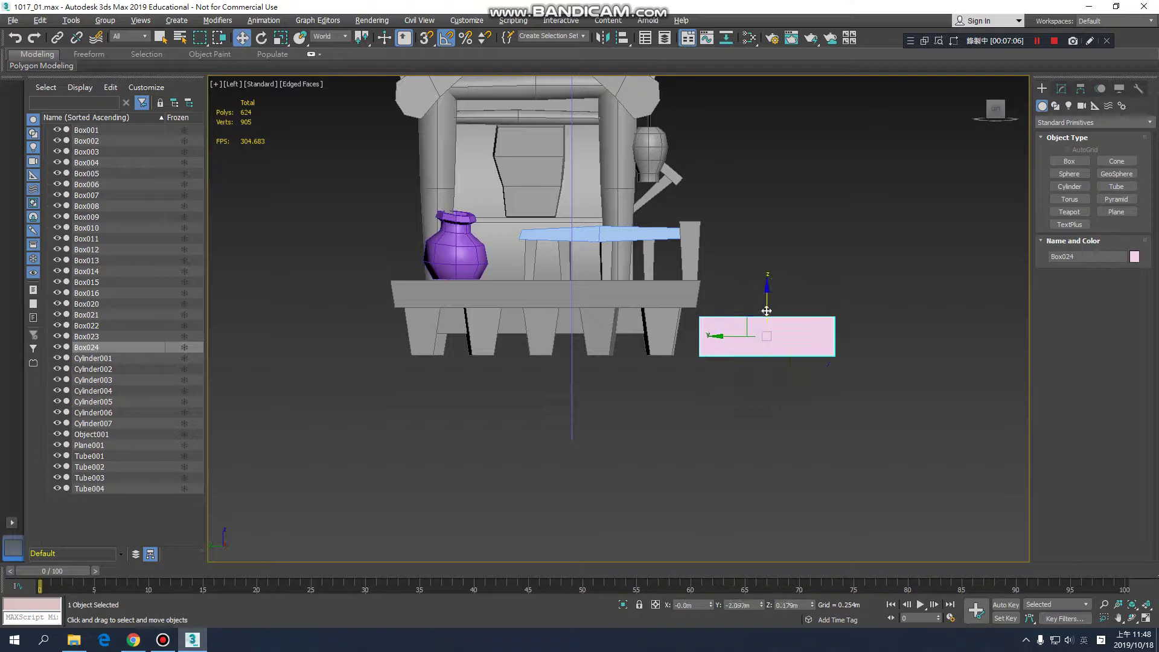
drag(767, 306, 797, 288)
key(e)
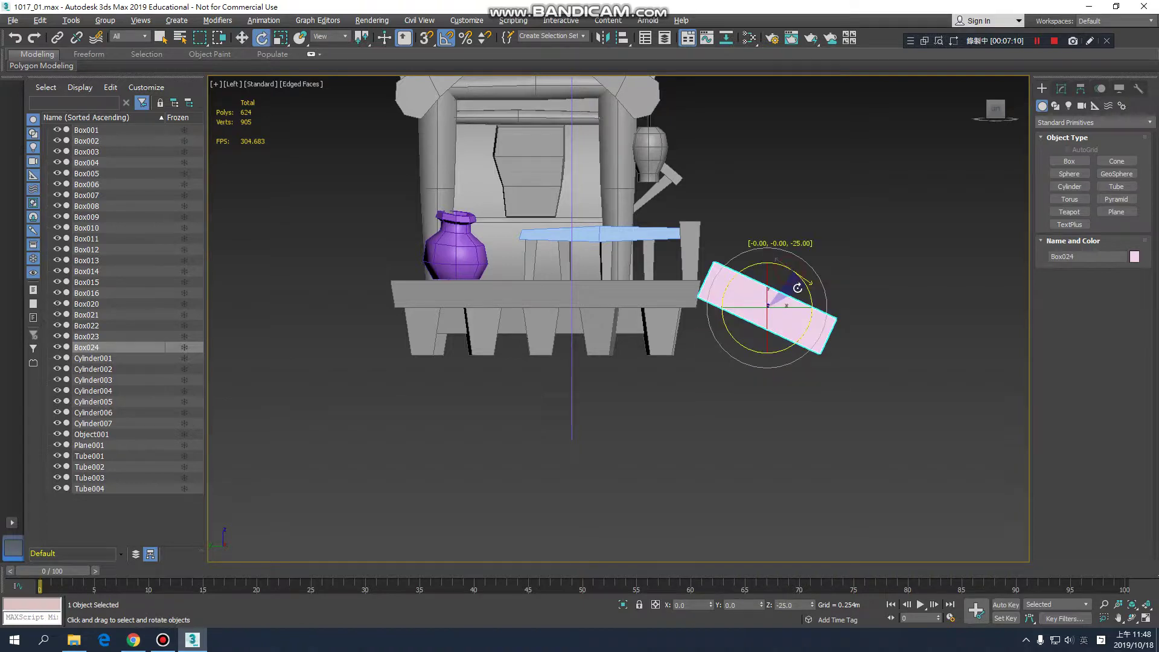
Step: Move the tilted box against the platform's front edge, at about Y -1.975 m, Z 0.248 m
key(w)
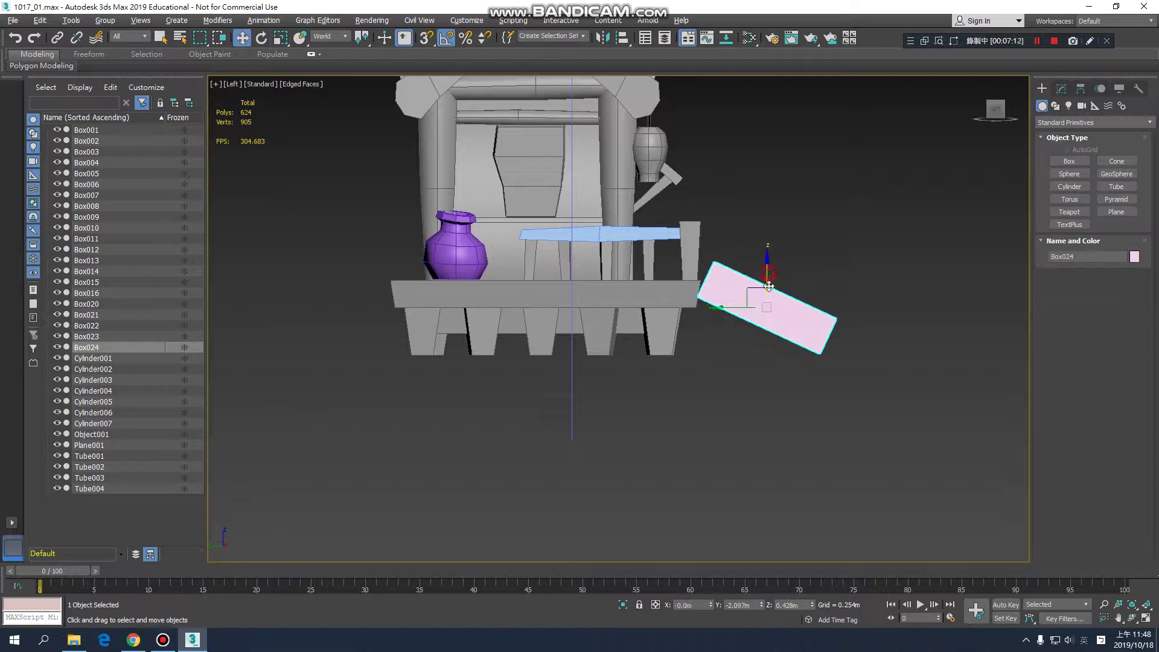
drag(768, 266, 770, 294)
drag(729, 329, 715, 325)
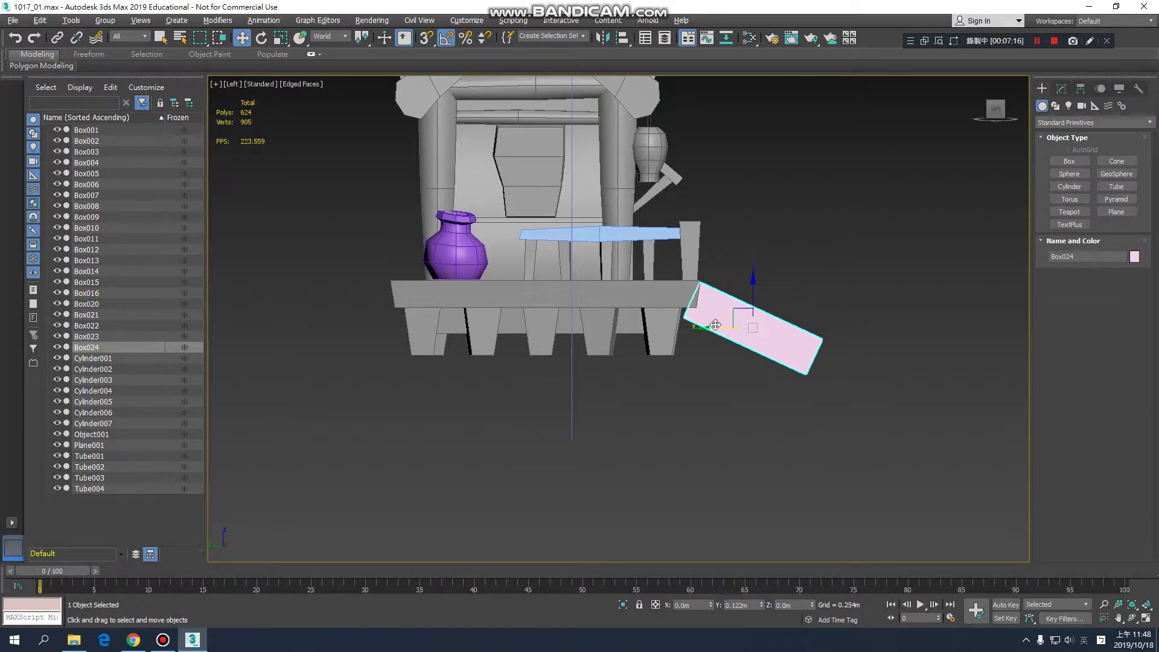
middle_drag(790, 330, 769, 339)
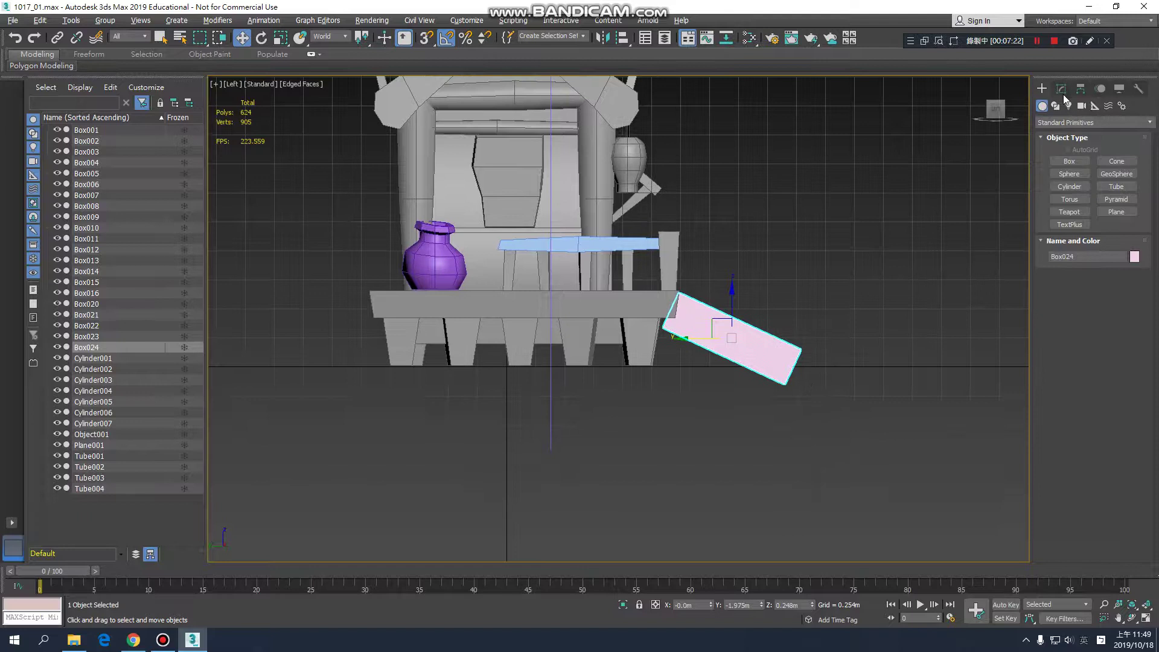
Step: Convert the tilted box to an Editable Poly
right_click(742, 344)
mouse_move(793, 469)
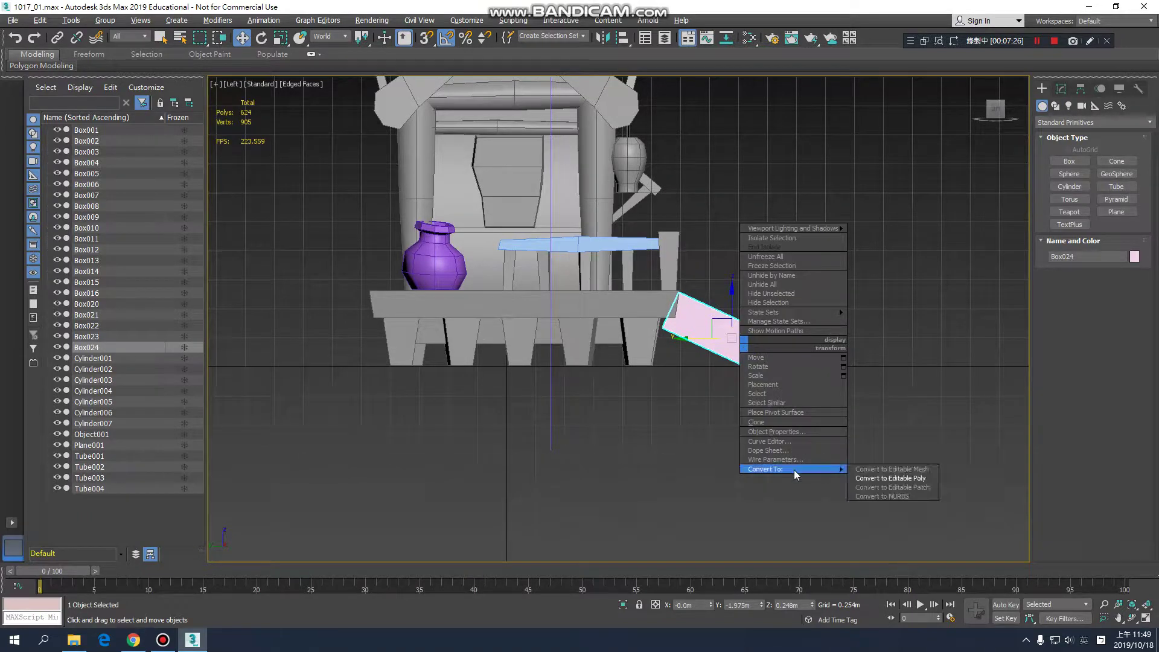
mouse_move(844, 469)
click(880, 478)
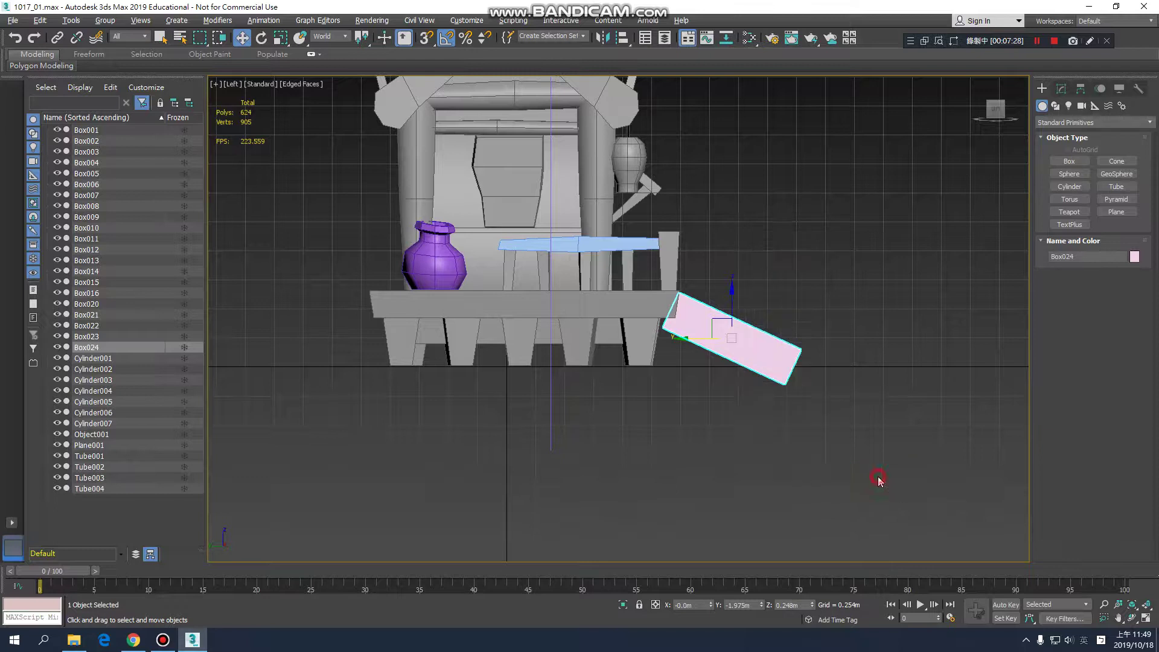
middle_drag(874, 355, 865, 372)
Step: Lengthen the tilted box by moving its lower end face outward along its Local Z axis
click(1062, 264)
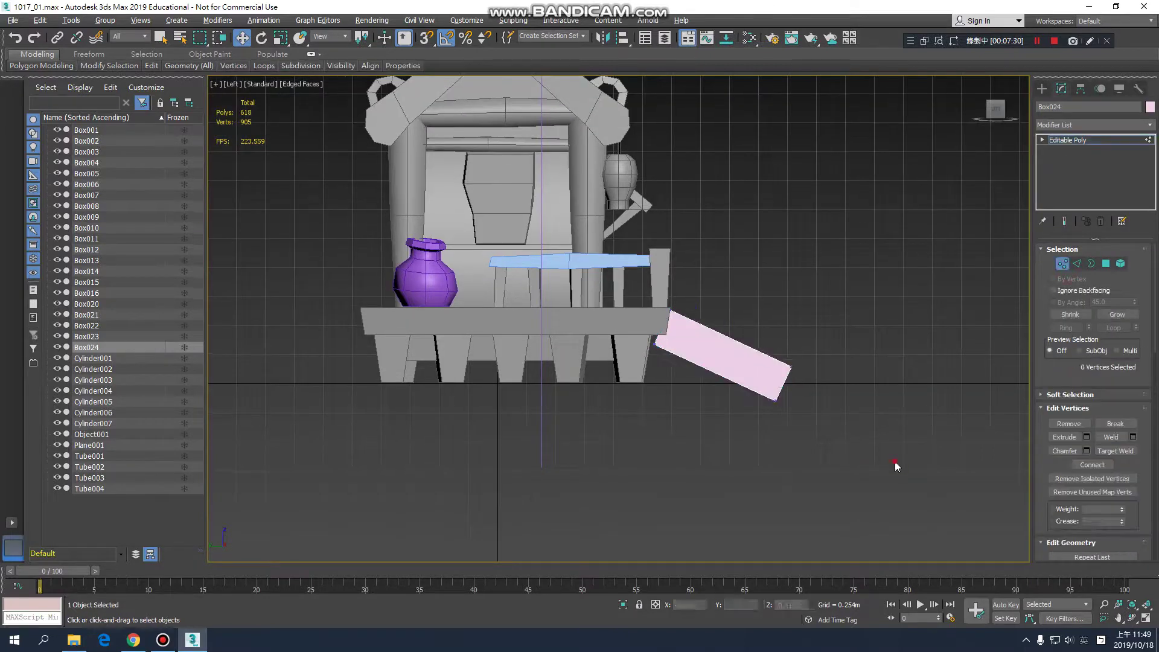
drag(895, 466, 732, 363)
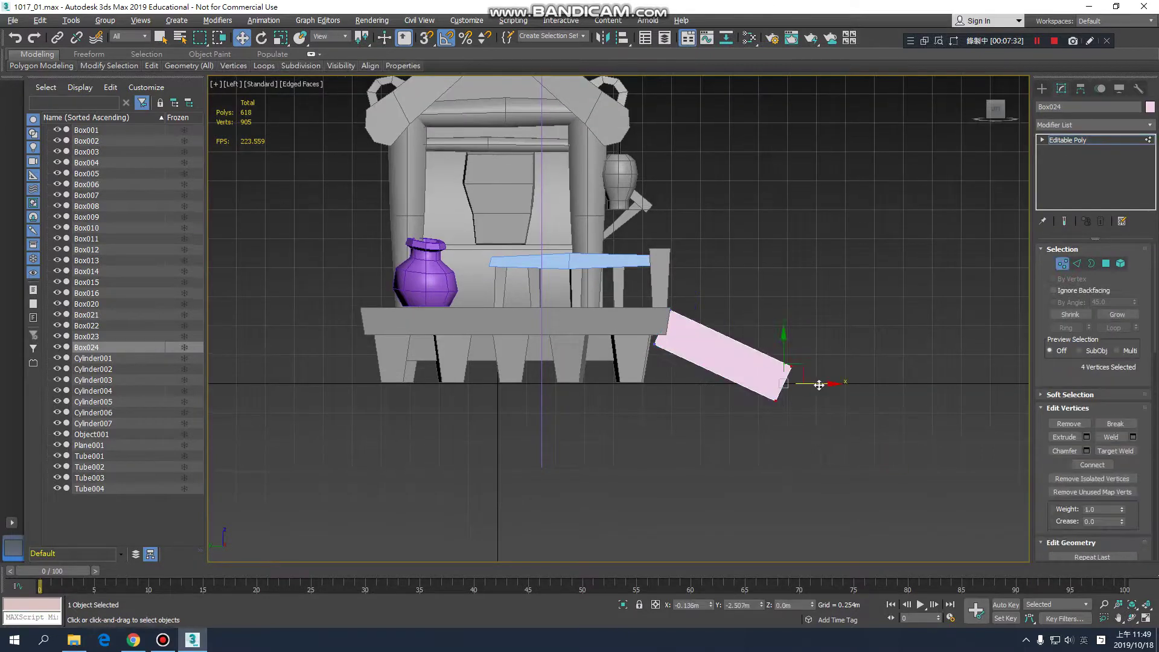
click(1105, 264)
alt+middle_drag(847, 389, 732, 372)
click(723, 364)
key(l)
scroll(779, 366, up, 5)
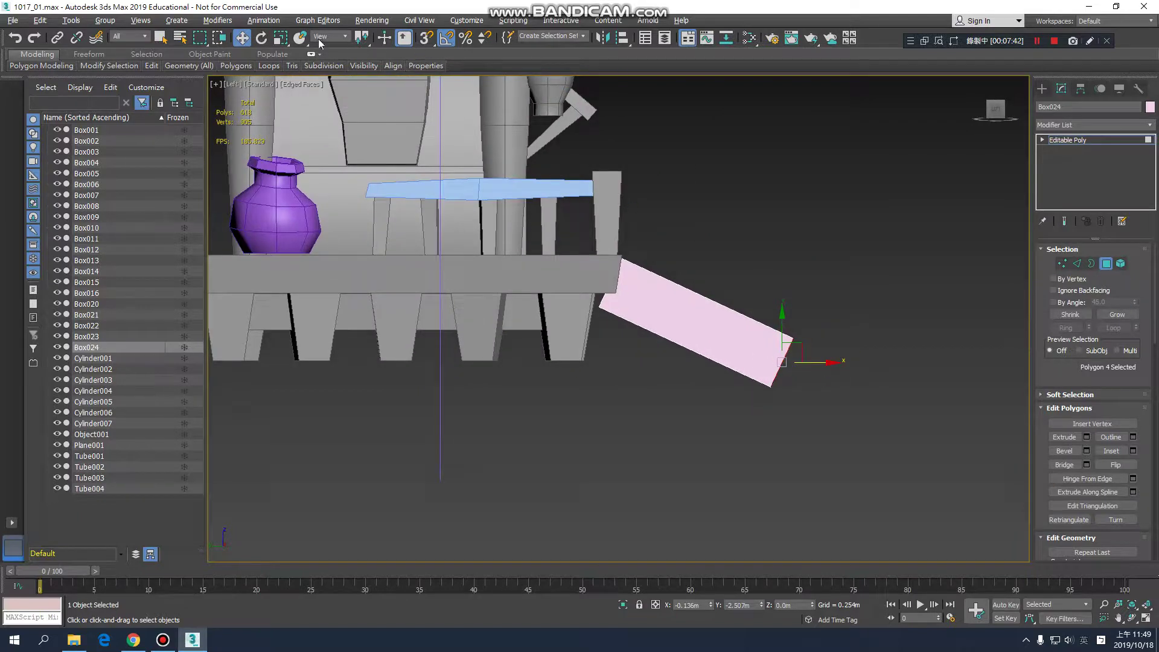
click(340, 37)
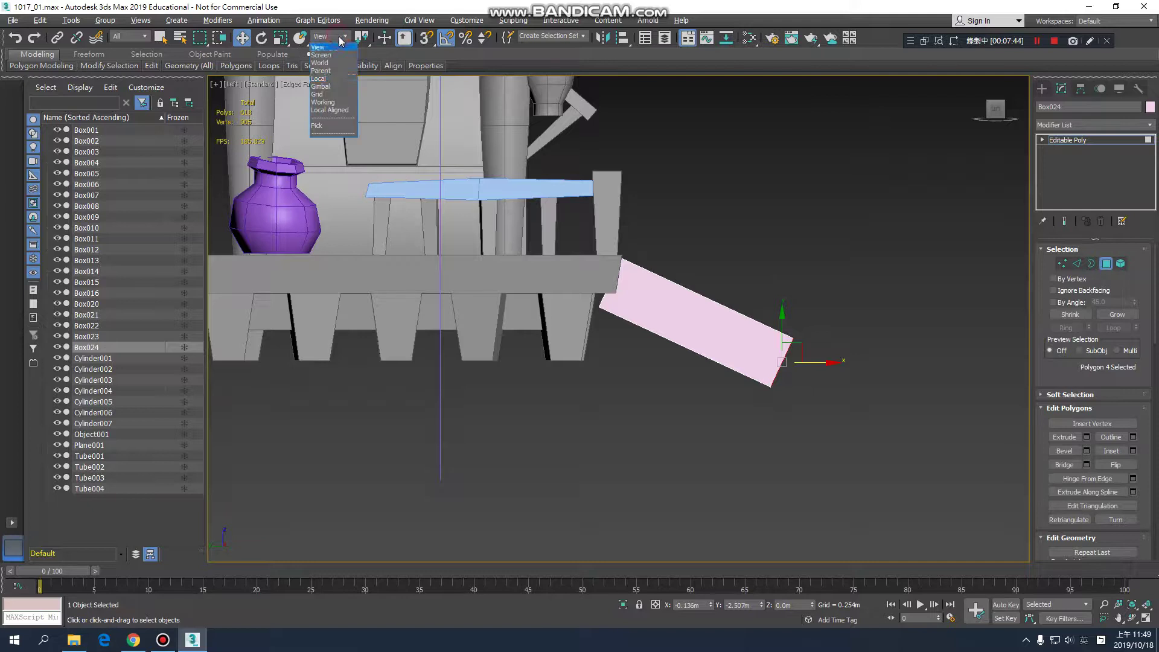
click(341, 79)
middle_drag(672, 328, 657, 280)
drag(811, 338, 855, 362)
key(g)
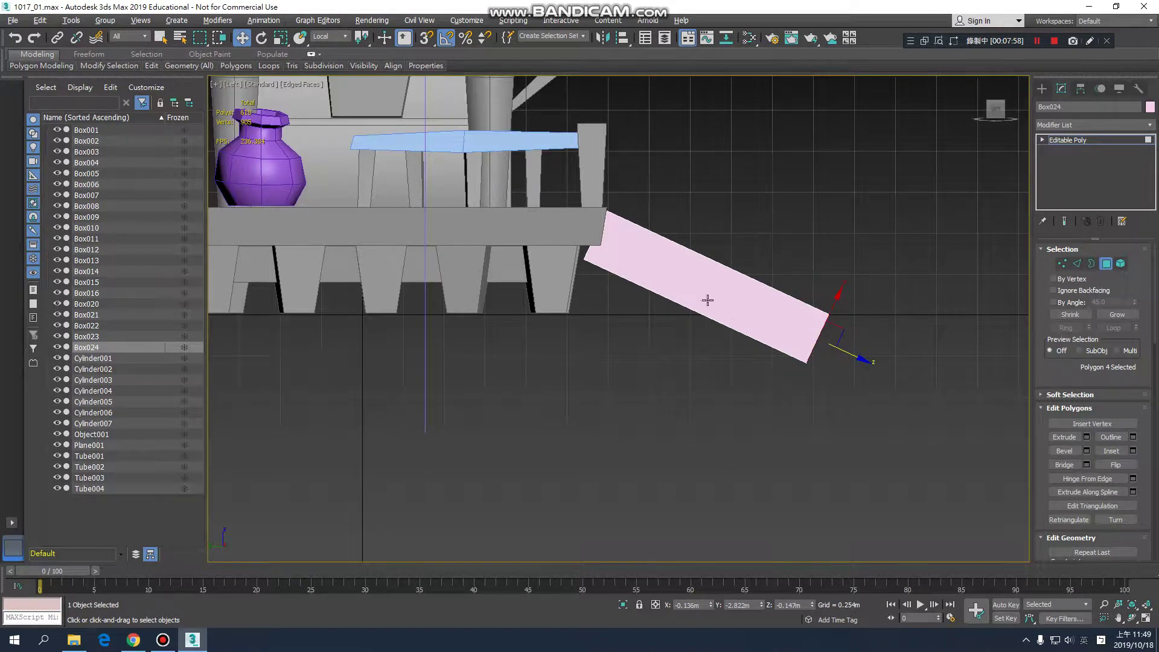
scroll(708, 300, up, 4)
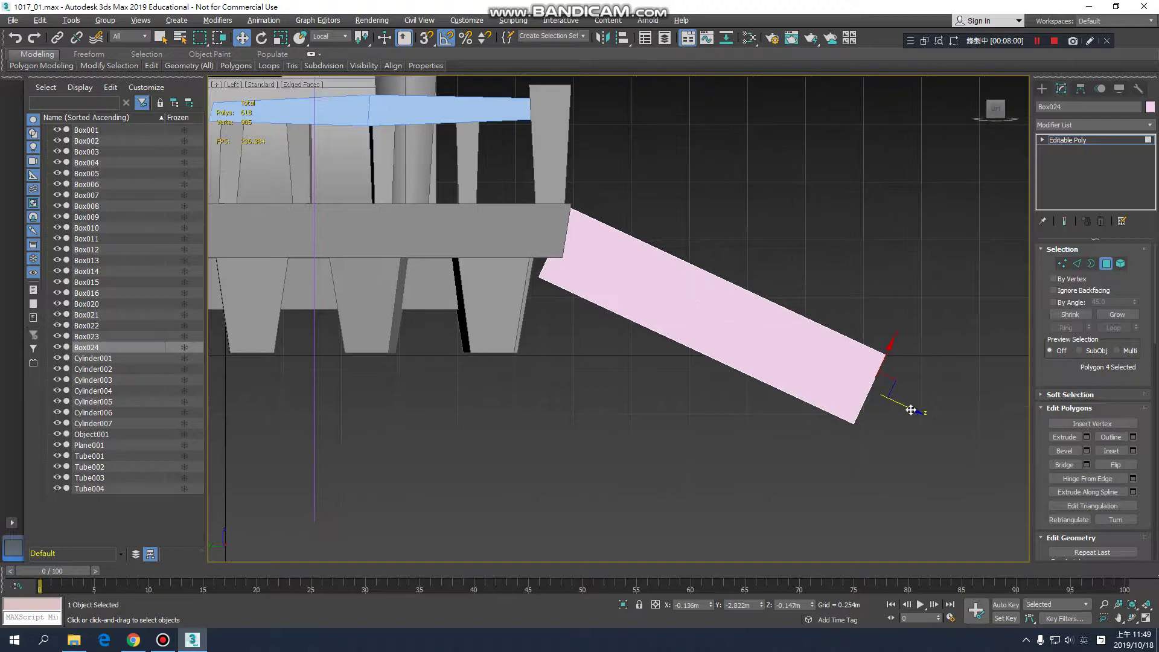
drag(885, 400, 809, 388)
key(ctrl+z)
Step: Tilt the whole box more steeply and move it back against the platform's front edge, at about Y -1.899 m, Z 0.18 m
click(1072, 143)
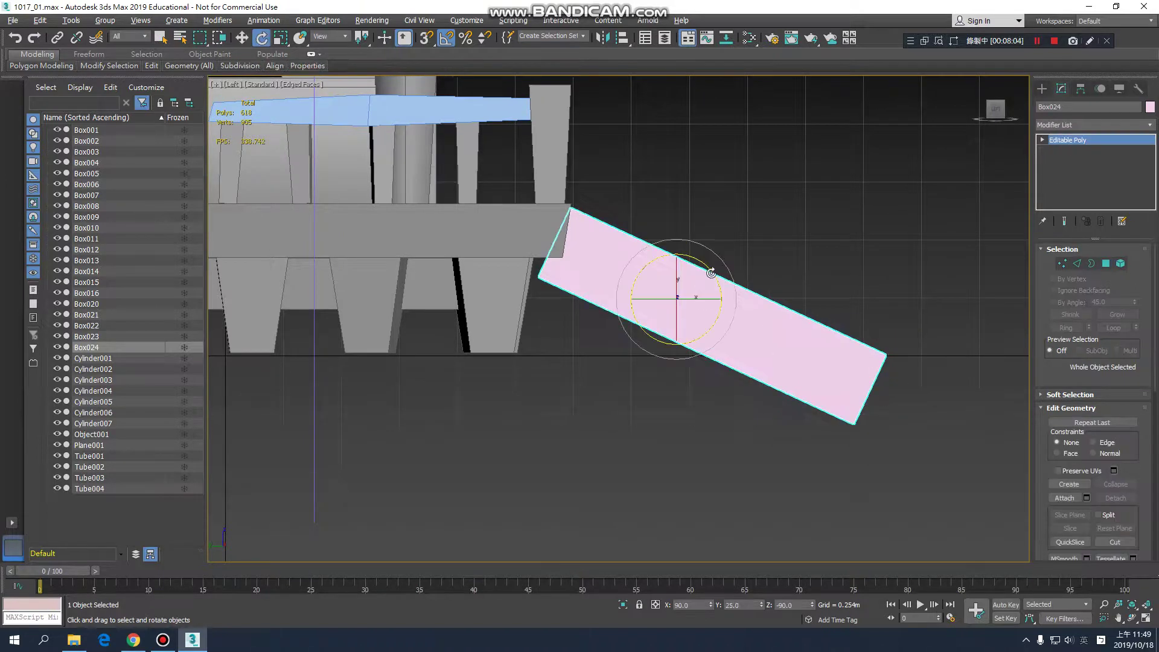
key(e)
drag(705, 270, 646, 297)
key(w)
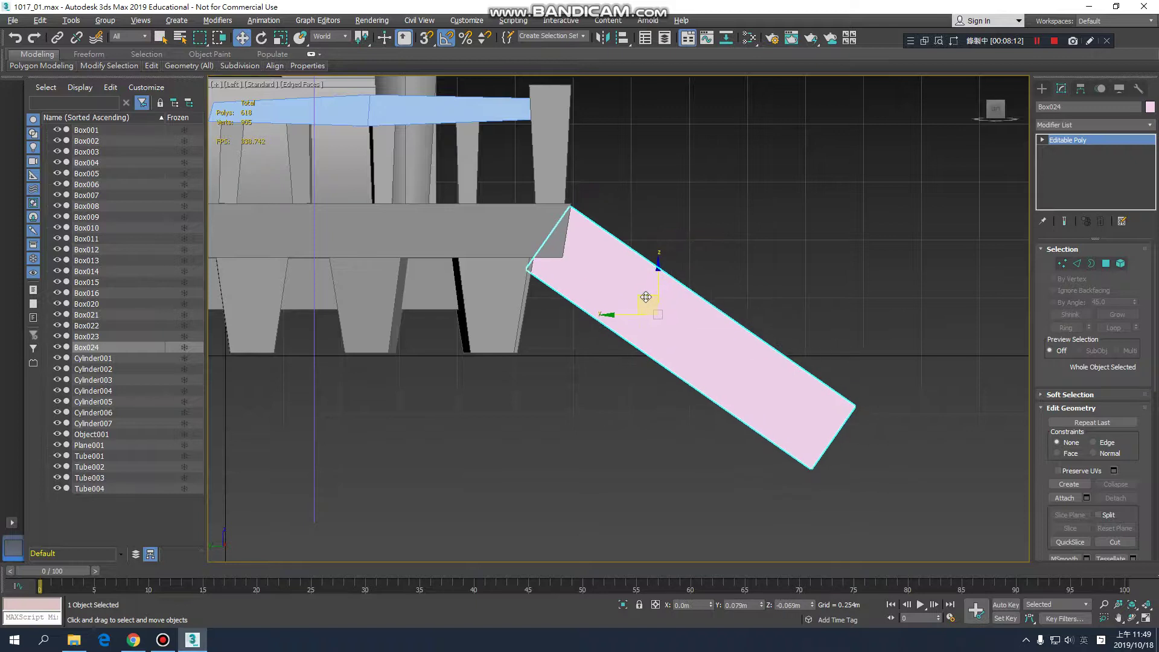
middle_drag(944, 327, 944, 308)
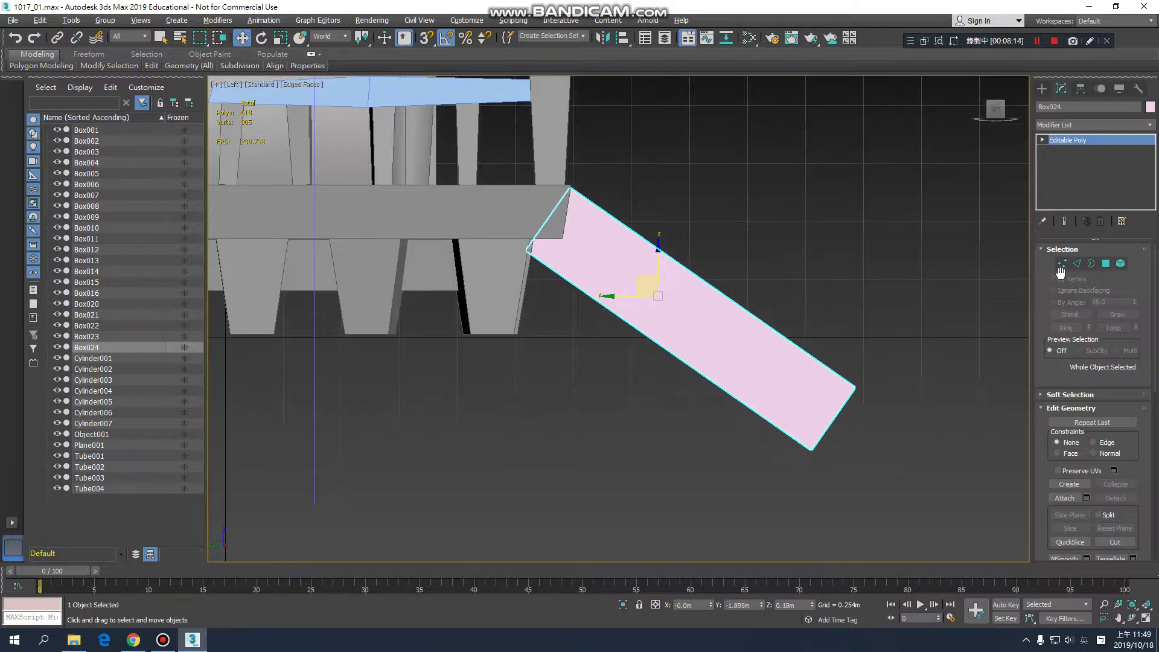
Step: Shorten the box by moving its lower end face inward about 0.397 m along Local Z, then start vertex editing
click(1105, 264)
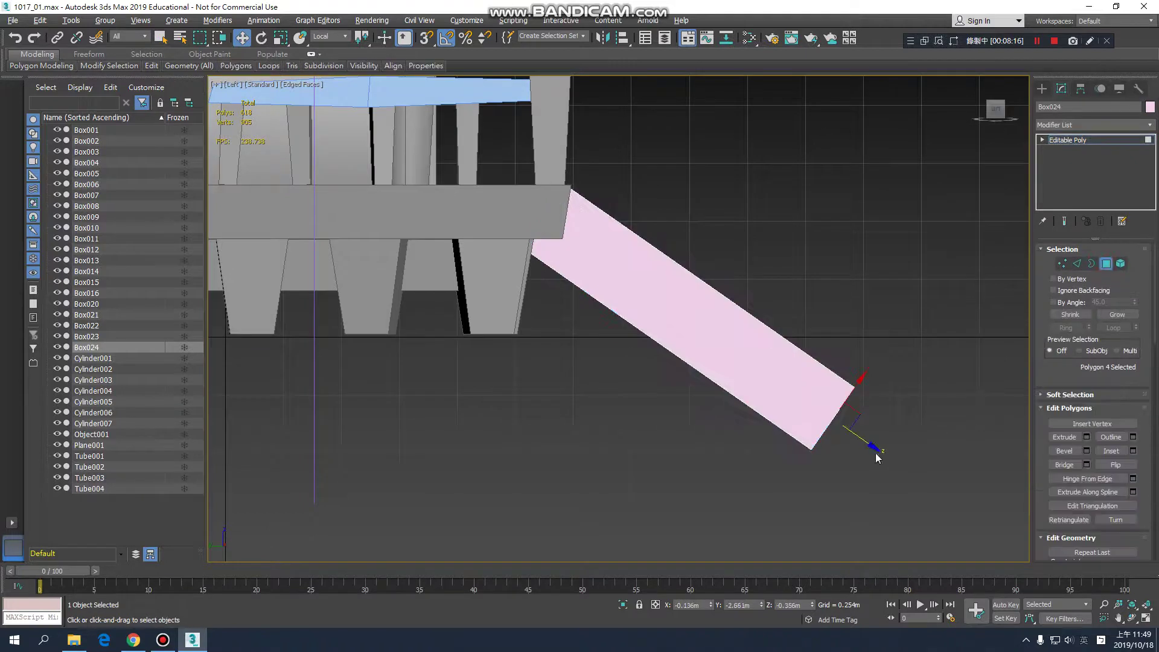
drag(801, 404, 796, 402)
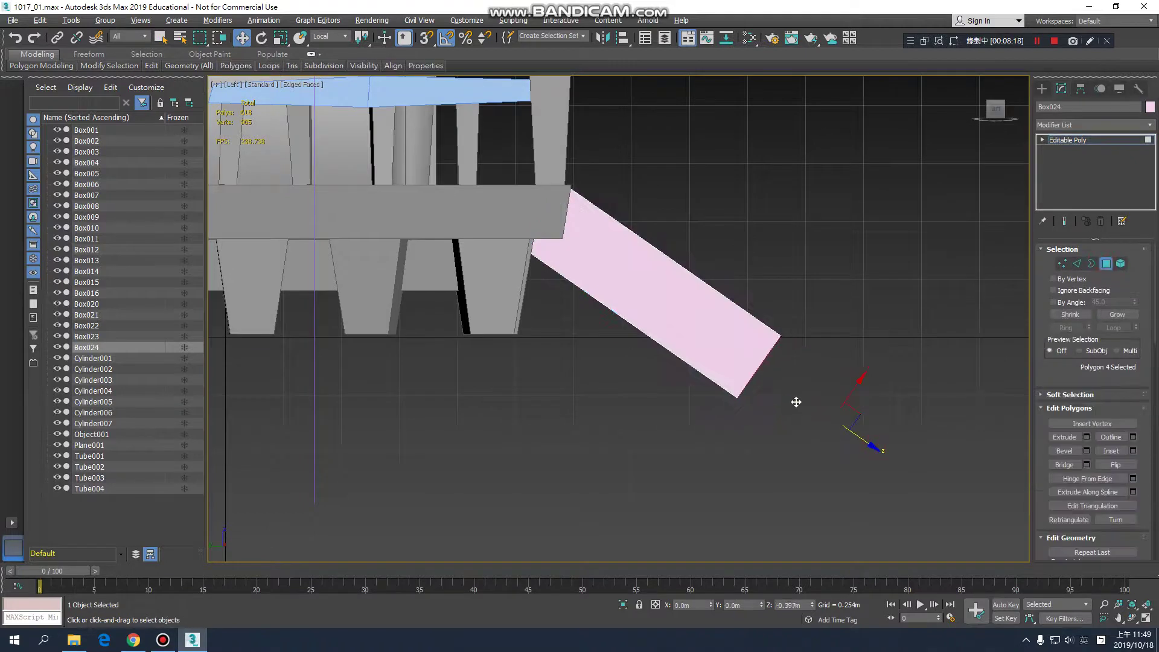
click(1062, 263)
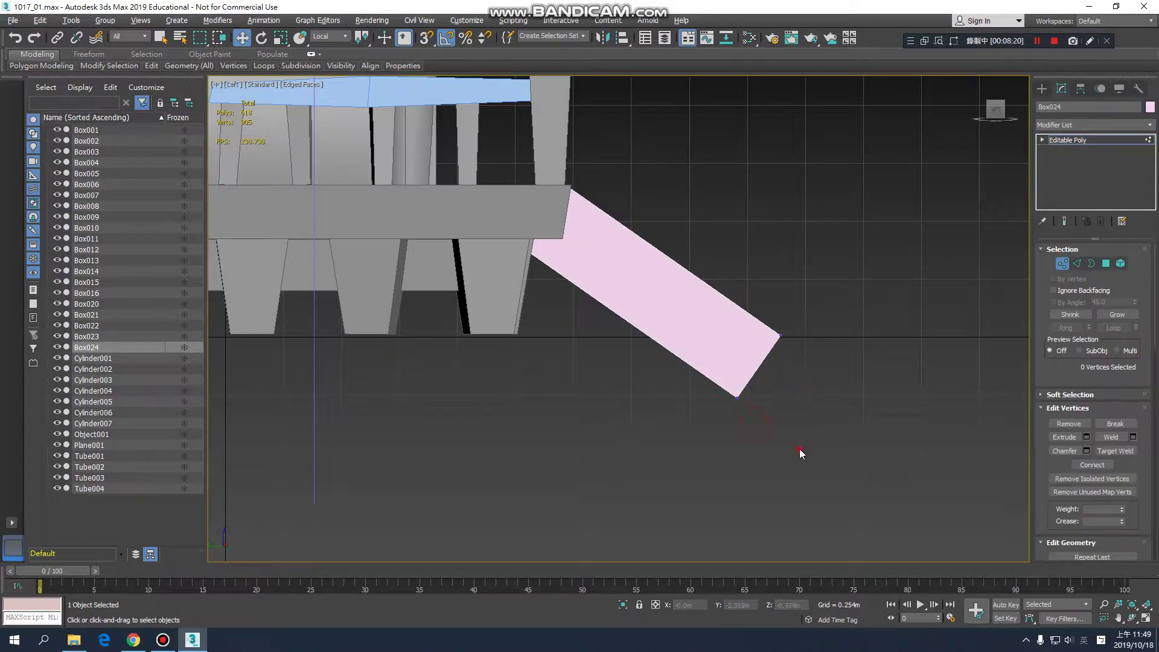
Step: Move the tilted box's two lowest vertices up and inward to ground level, at about Y -1.91 m, Z 0.005 m, using View coordinates
drag(799, 449, 690, 380)
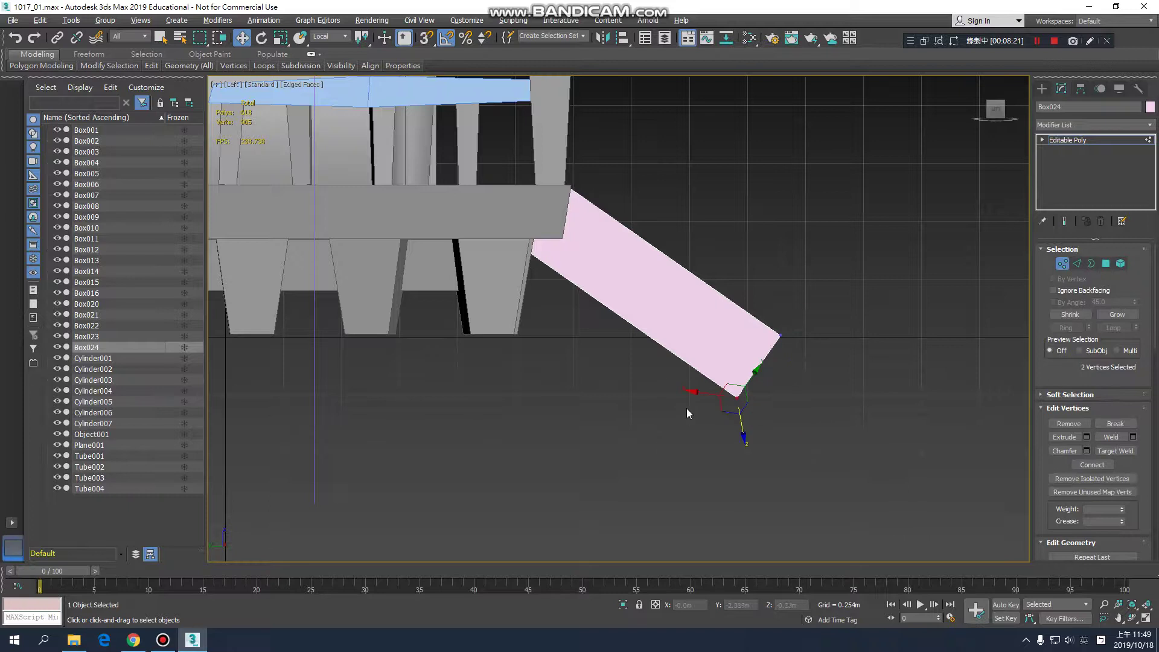
click(342, 36)
click(335, 47)
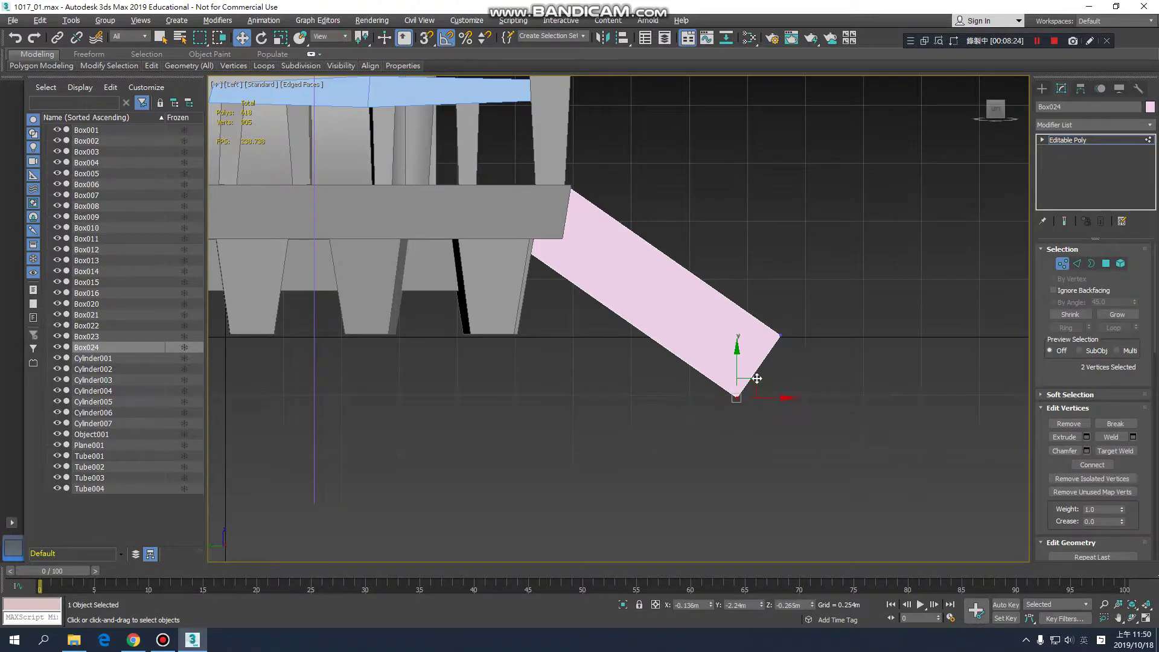
drag(753, 372, 681, 317)
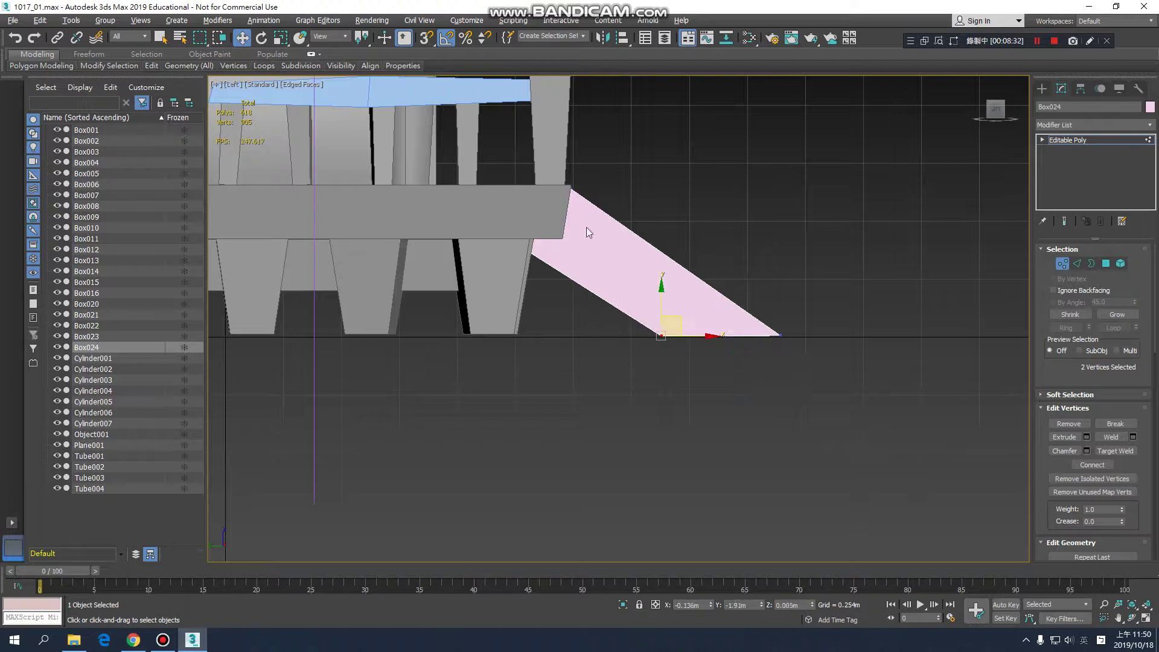
Step: Examine the box's inner-end vertices hidden behind the platform by viewing them in wireframe
middle_drag(516, 150, 538, 224)
scroll(554, 246, up, 3)
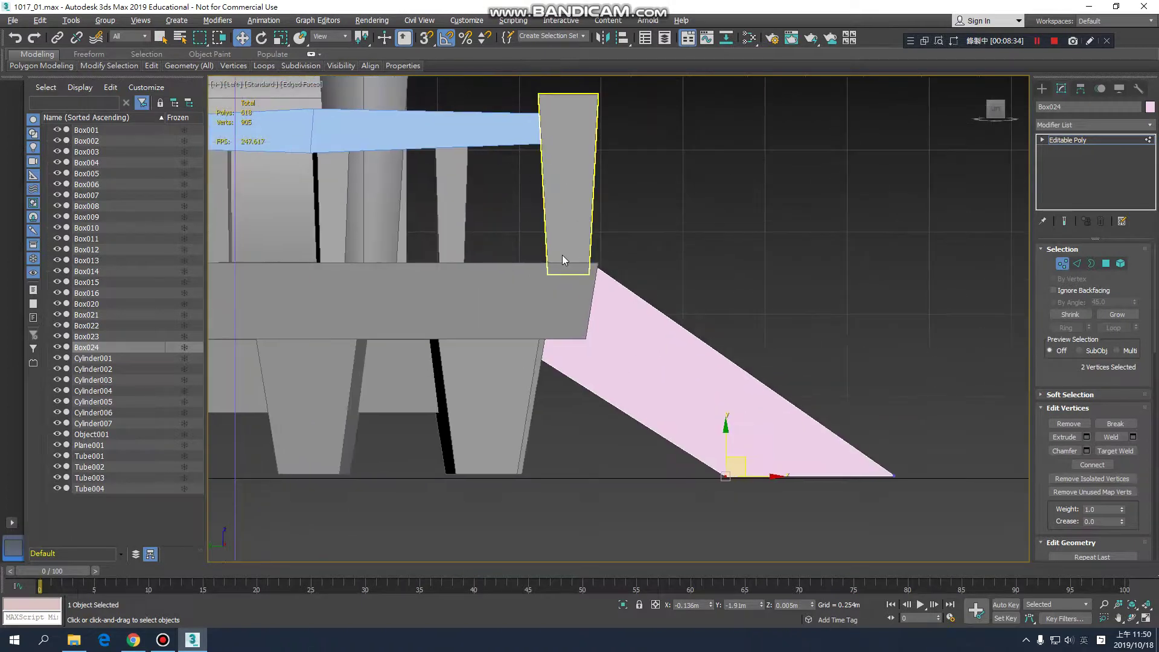
key(F3)
drag(563, 389, 517, 336)
key(F3)
middle_drag(596, 369, 531, 386)
scroll(575, 362, up, 3)
Step: Leave vertex editing and move the whole box along X to about -0.217 m, beside the end of the front railing
click(1089, 143)
alt+middle_drag(618, 353, 644, 352)
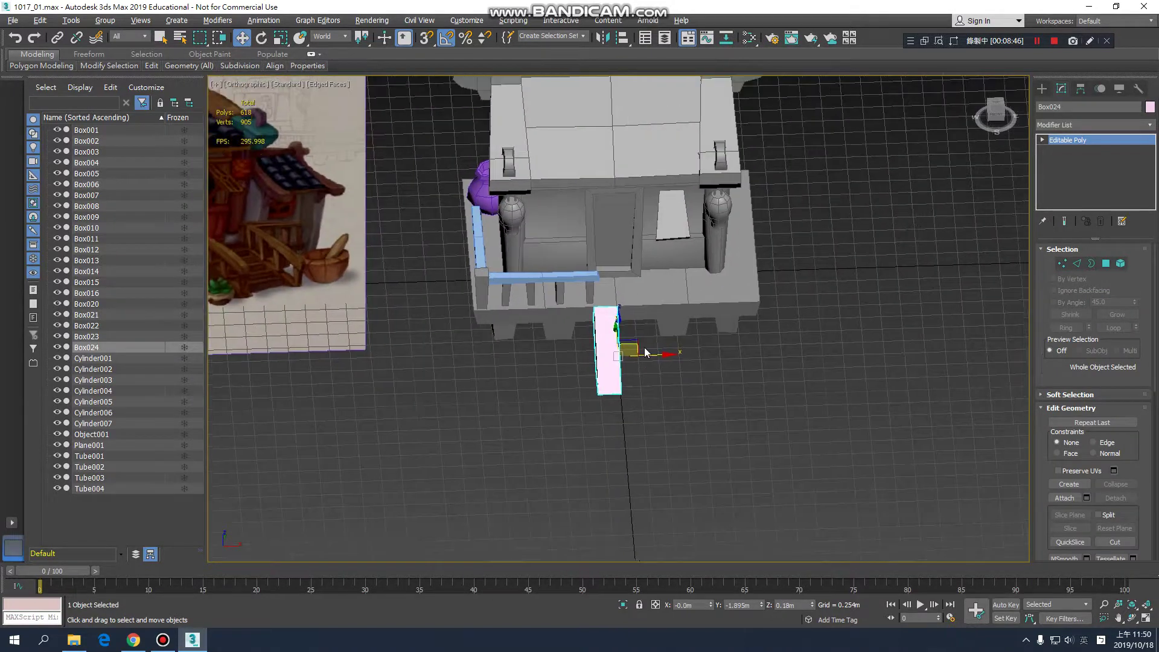
drag(656, 357, 638, 356)
scroll(625, 371, up, 4)
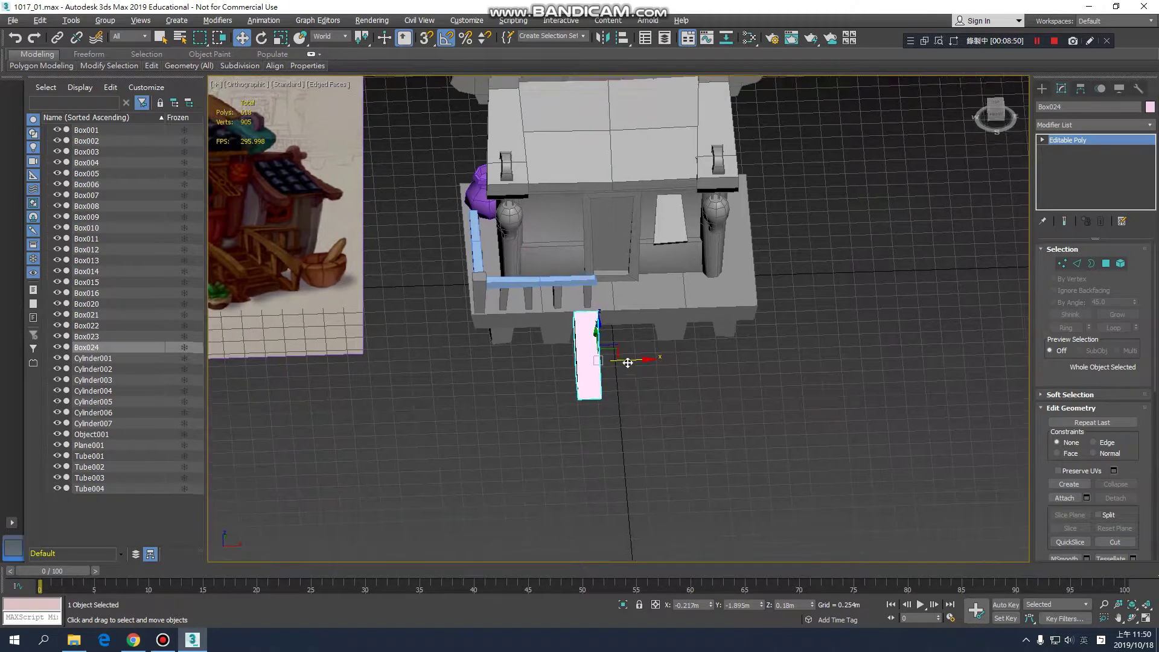
Step: Narrow the sloping box across its width by scaling it along its Local Z axis
key(e)
key(r)
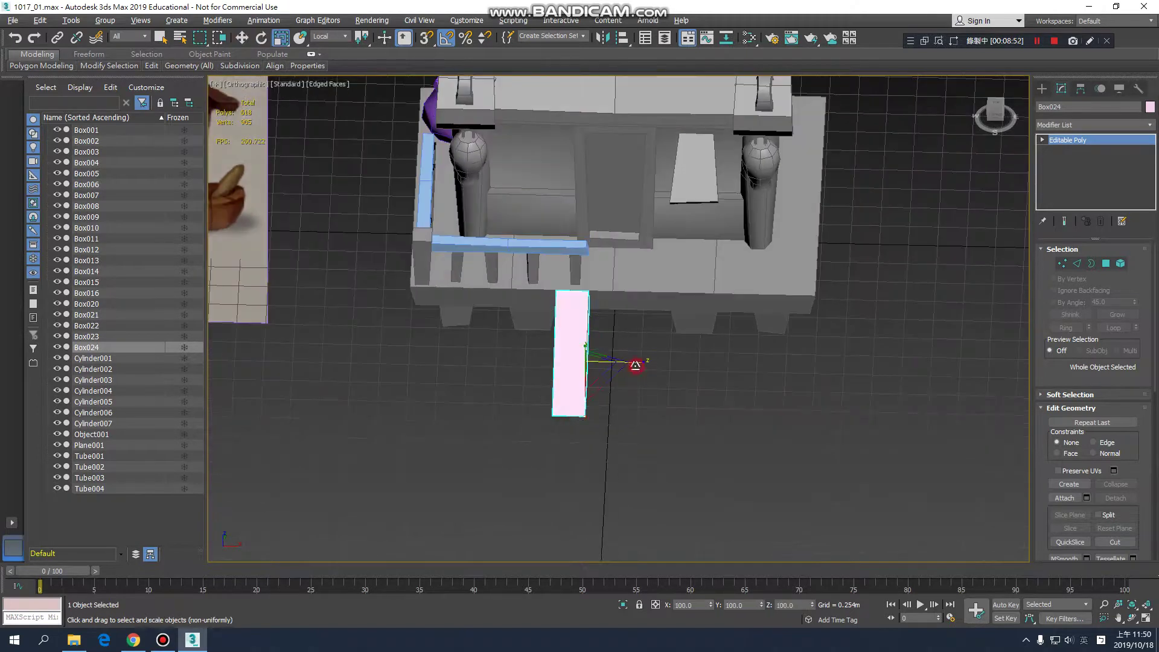
key(r)
scroll(564, 303, up, 3)
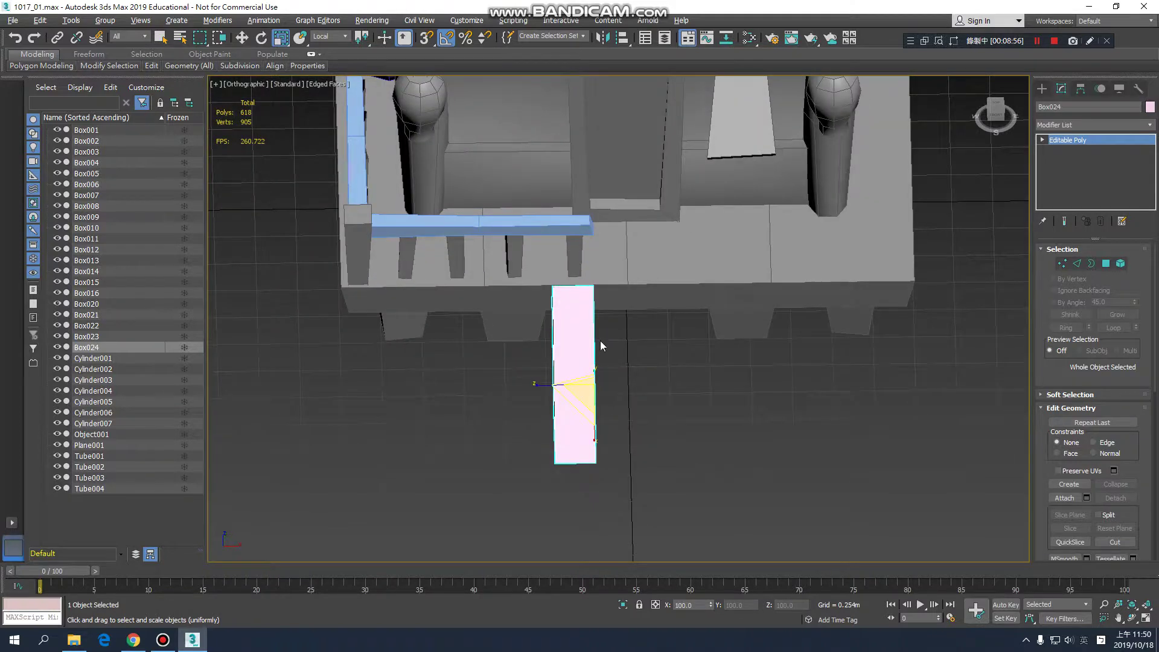
alt+middle_drag(646, 344, 664, 358)
key(w)
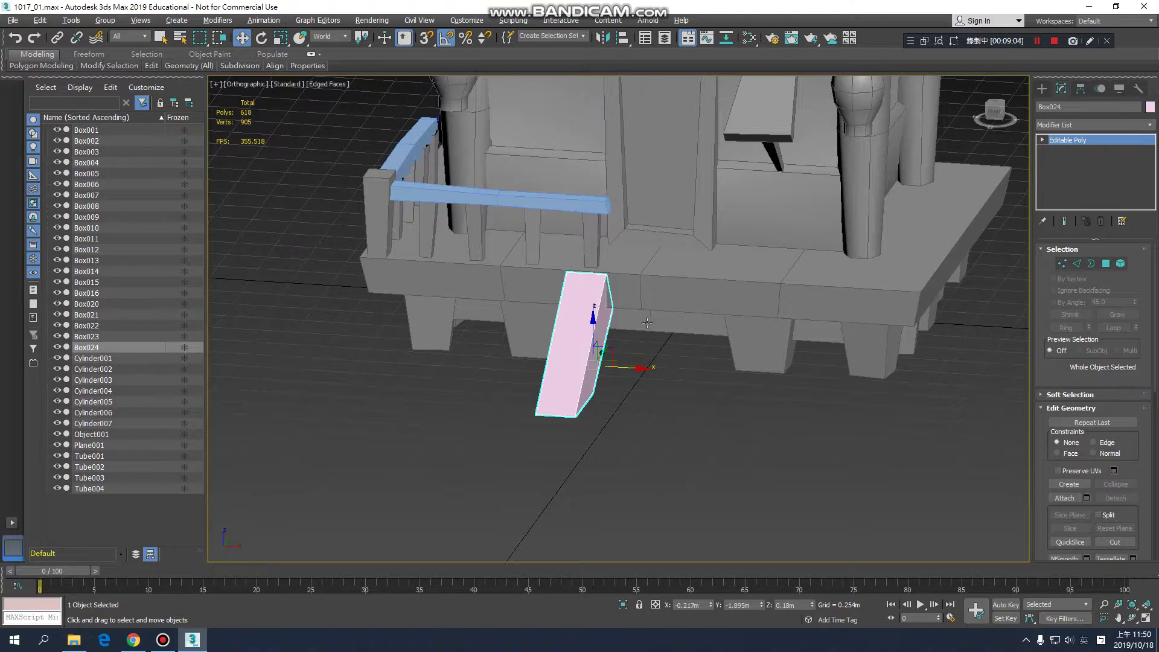
Step: Set up the Line spline tool in the Left view with grid-point snapping on, beside the sloping box
alt+middle_drag(686, 393, 644, 392)
key(l)
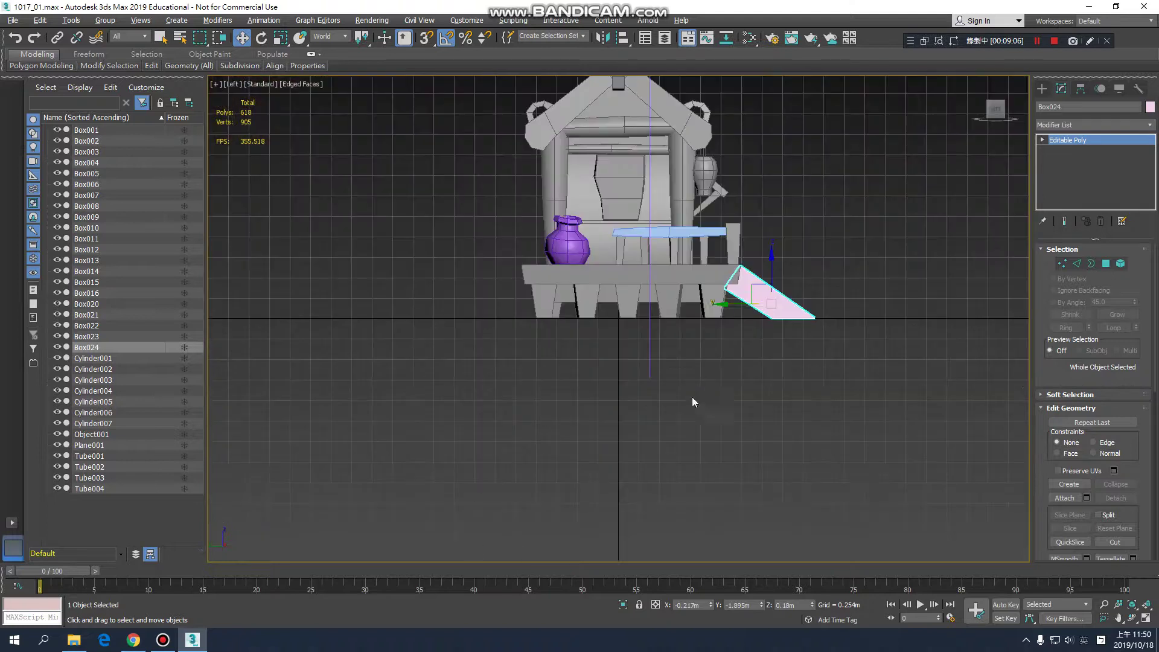
scroll(722, 370, up, 4)
scroll(722, 374, up, 3)
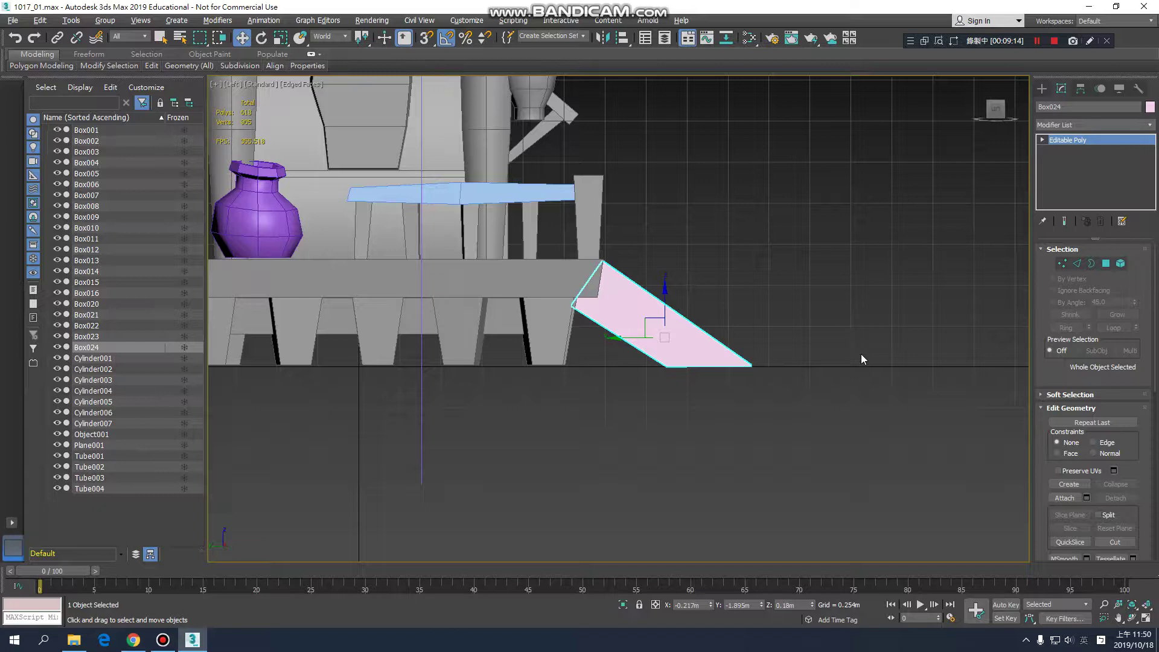
scroll(803, 357, up, 3)
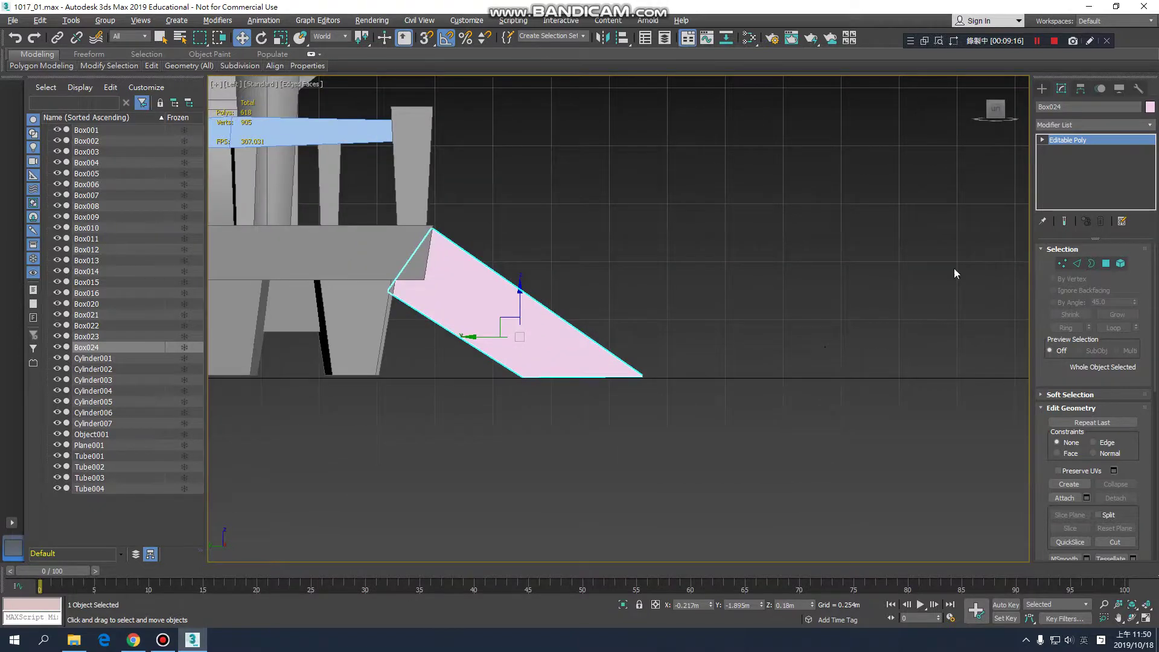
click(1039, 89)
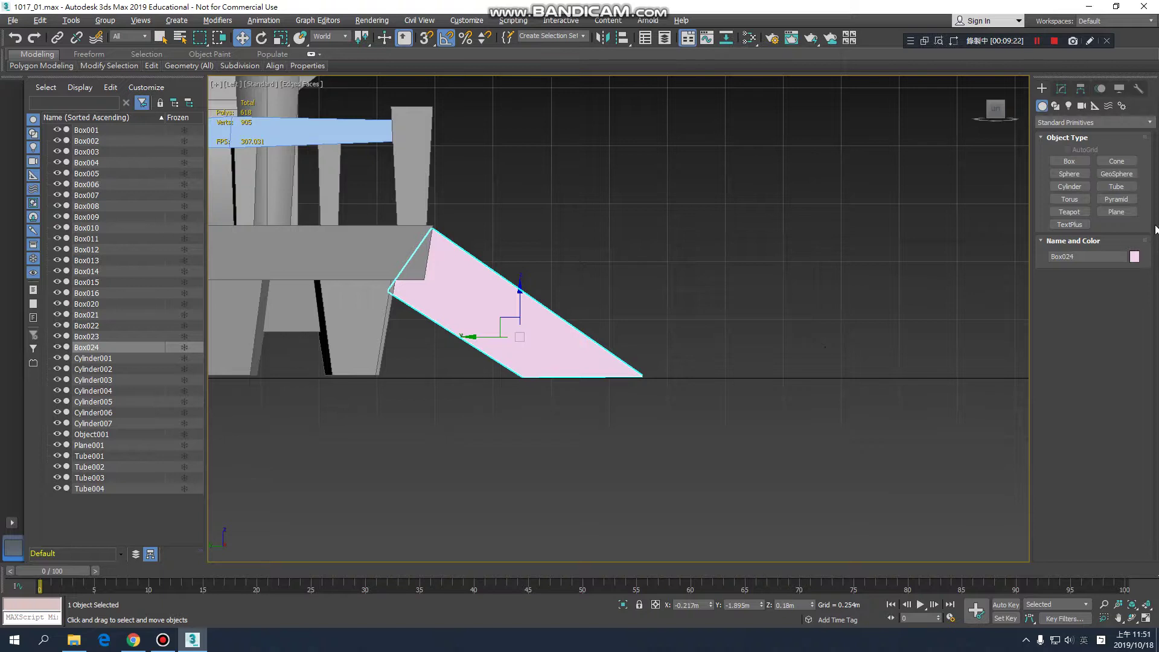
click(1119, 212)
click(1069, 174)
click(1055, 105)
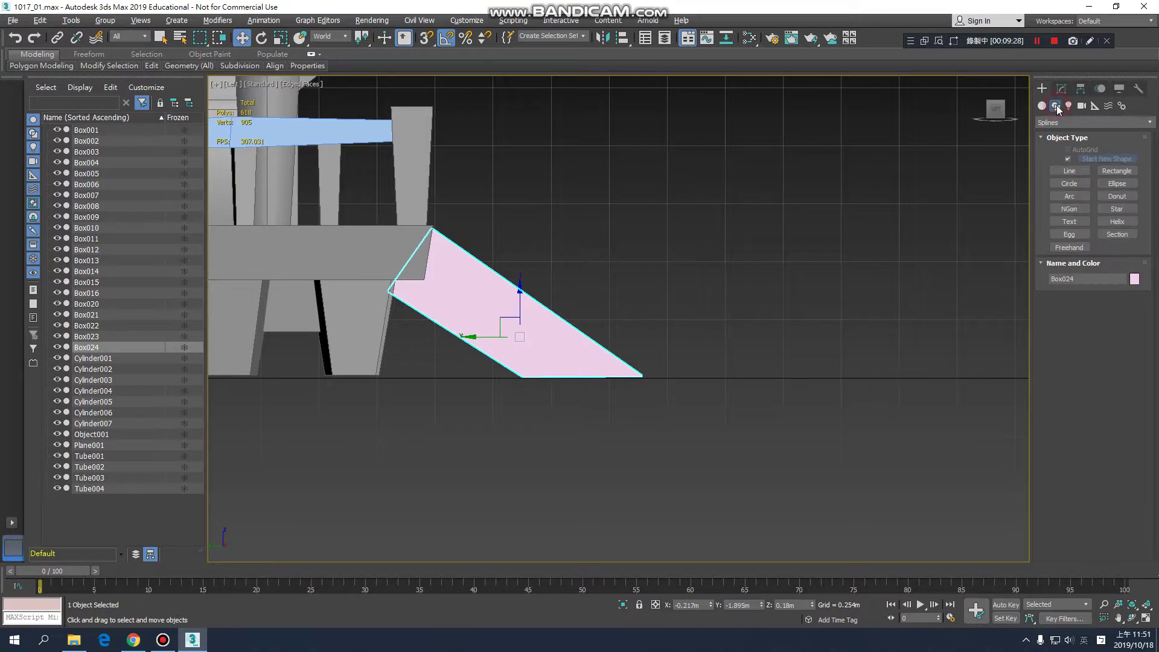
click(1075, 171)
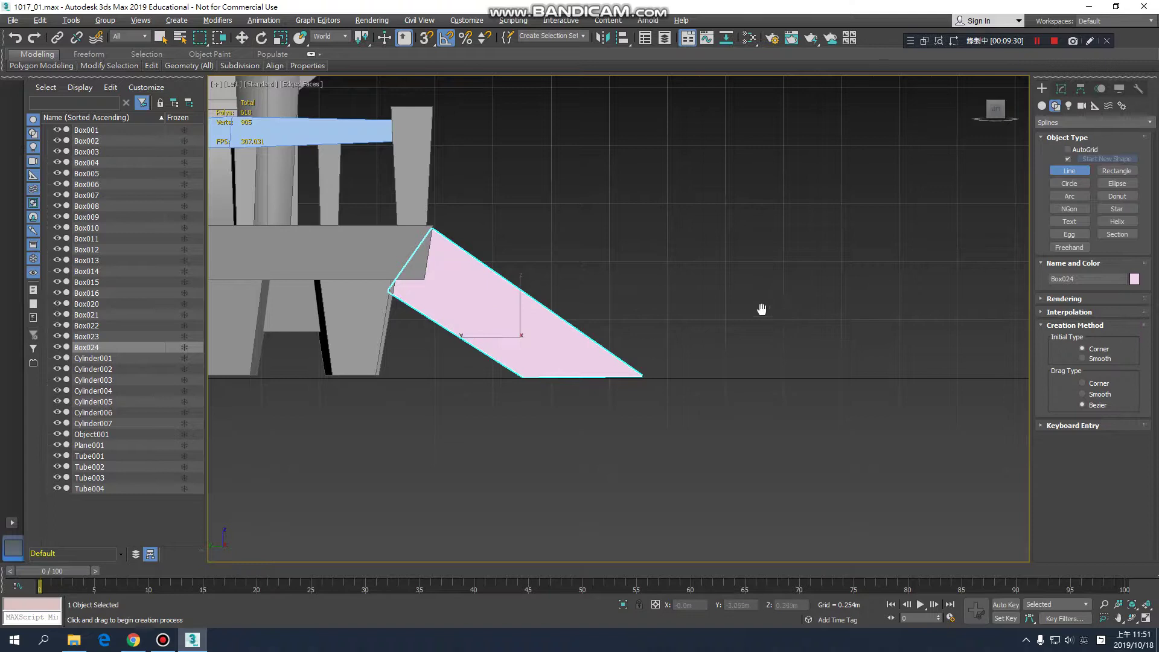
middle_drag(763, 311, 686, 370)
scroll(697, 326, down, 2)
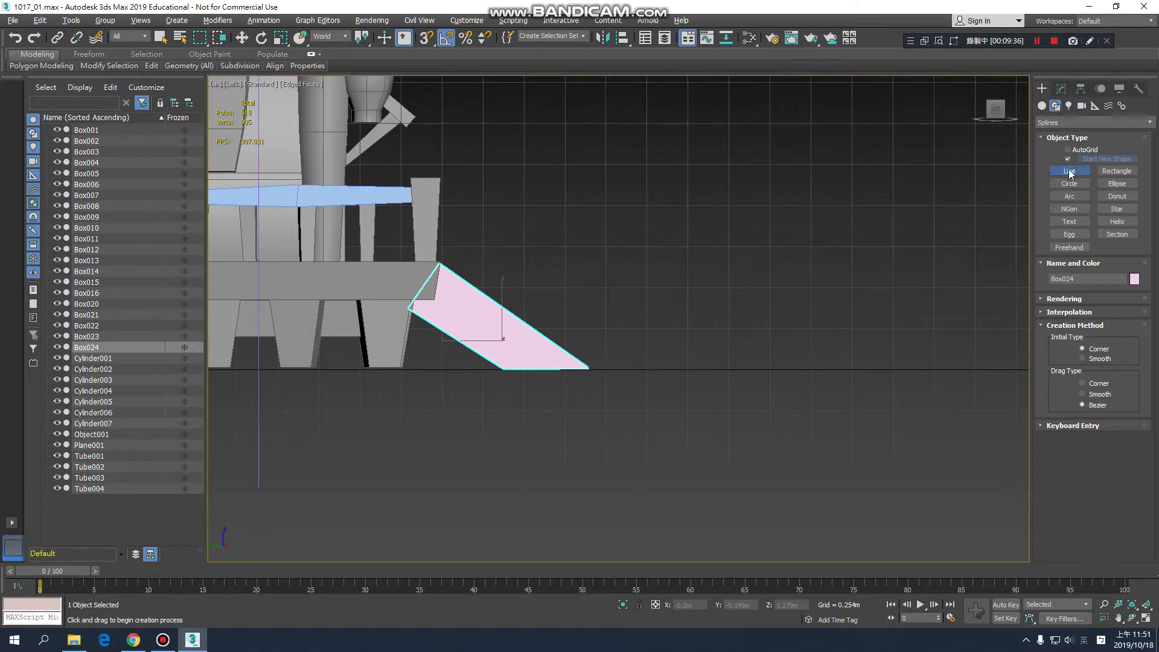
middle_drag(718, 357, 710, 355)
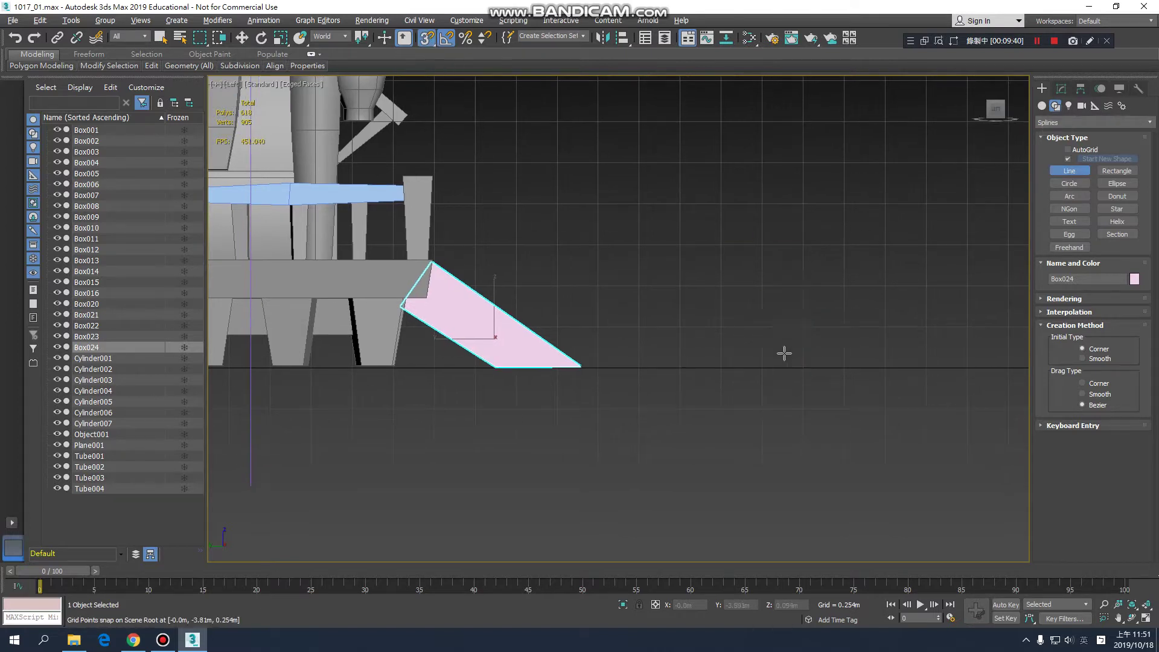
middle_drag(752, 359, 737, 371)
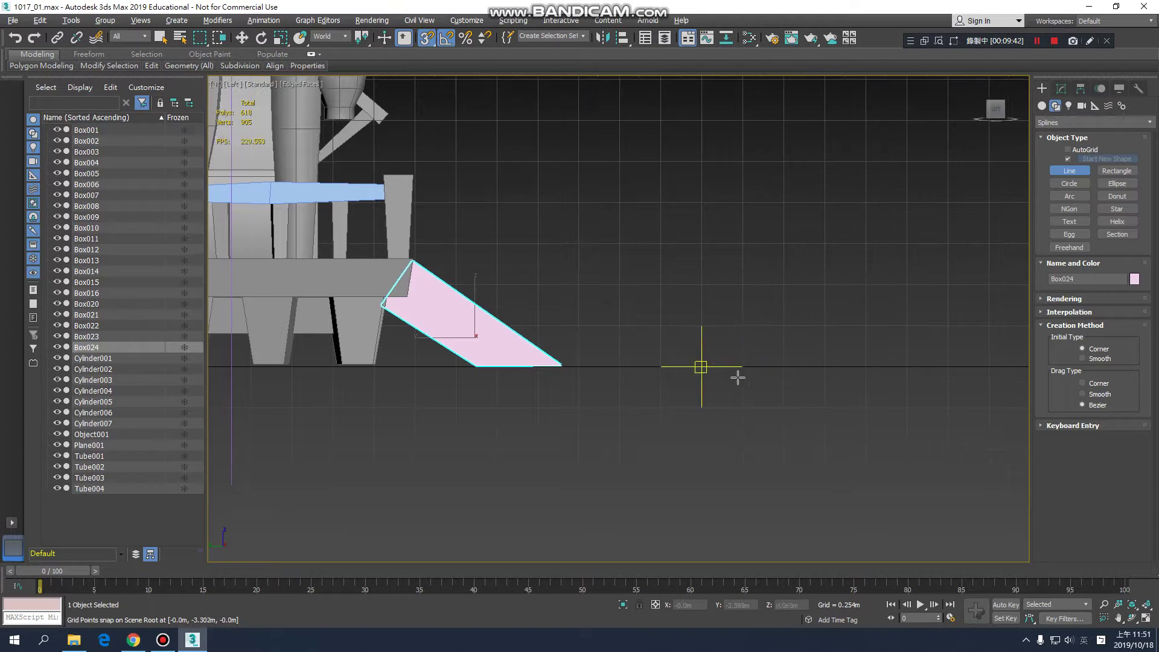
Step: Draw an open stair-profile line of four 0.254 m risers and treads from Y -3.556 m on the ground to Y -2.54 m, Z 1.016 m
click(742, 366)
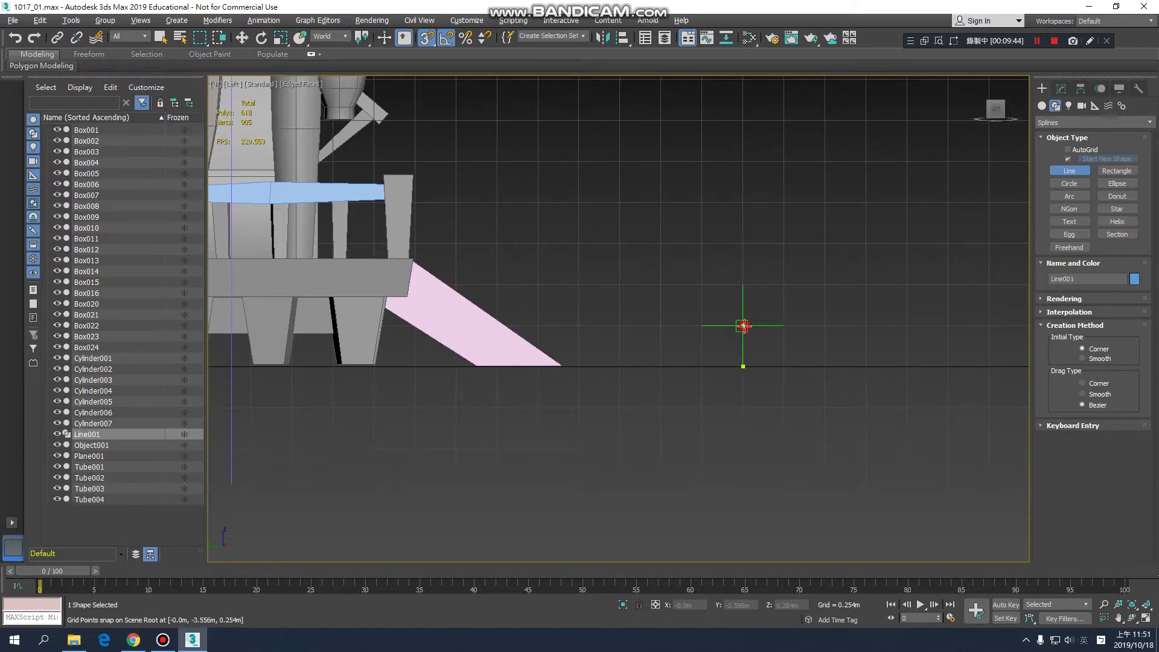
click(742, 326)
click(701, 326)
click(701, 285)
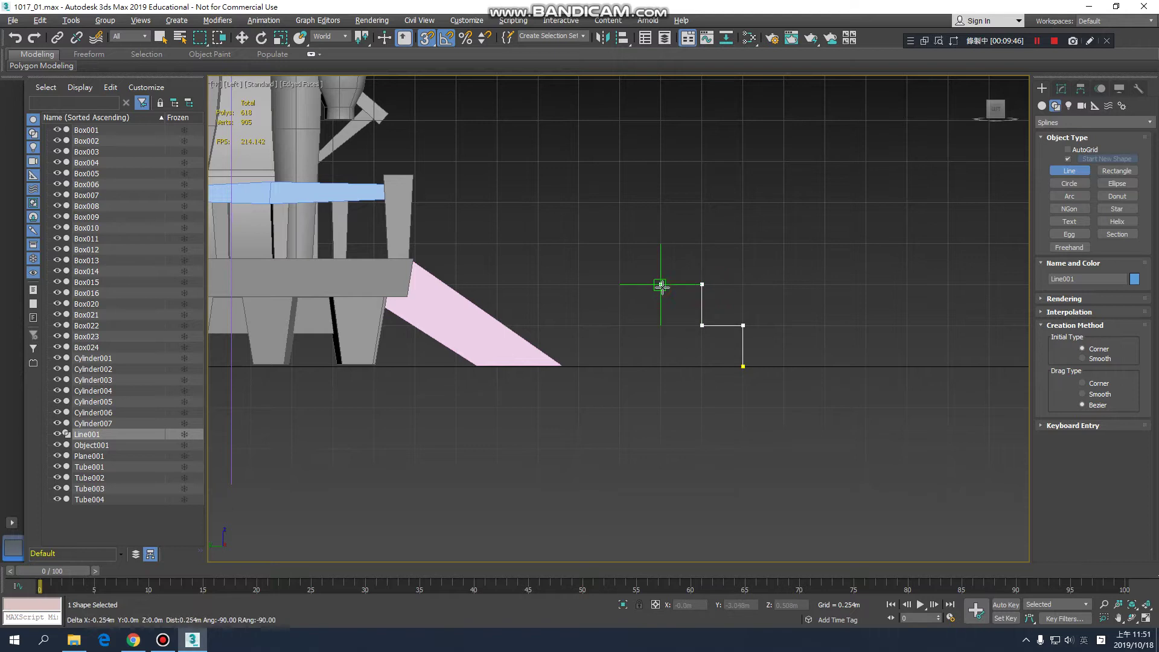
click(661, 285)
click(661, 244)
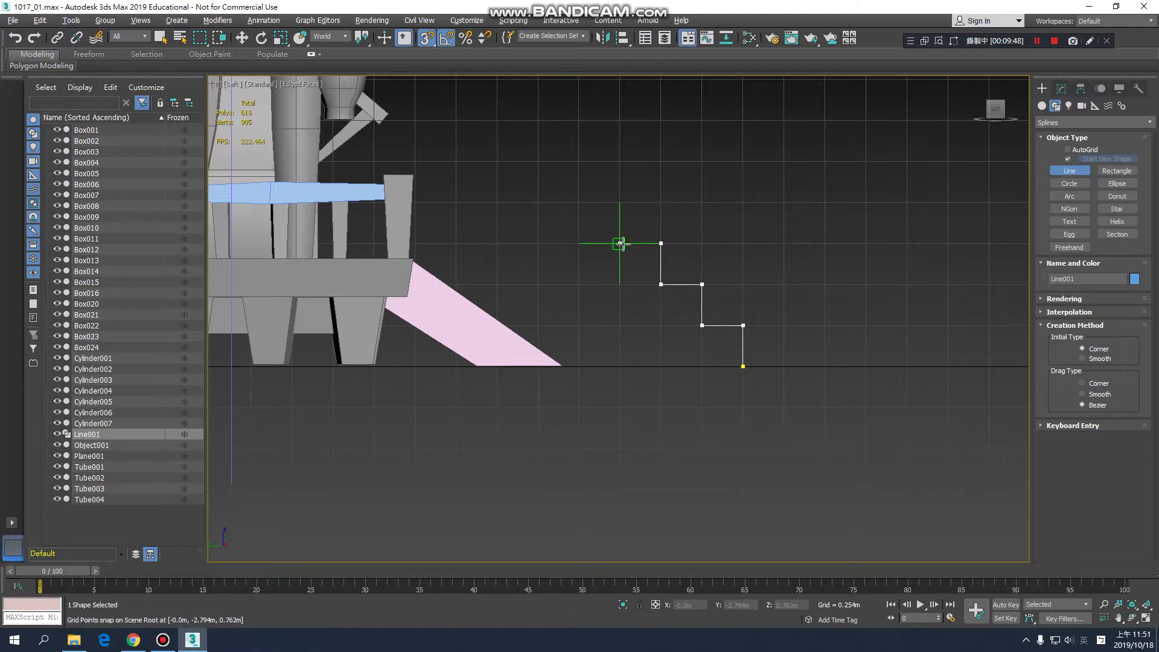
click(620, 243)
click(619, 202)
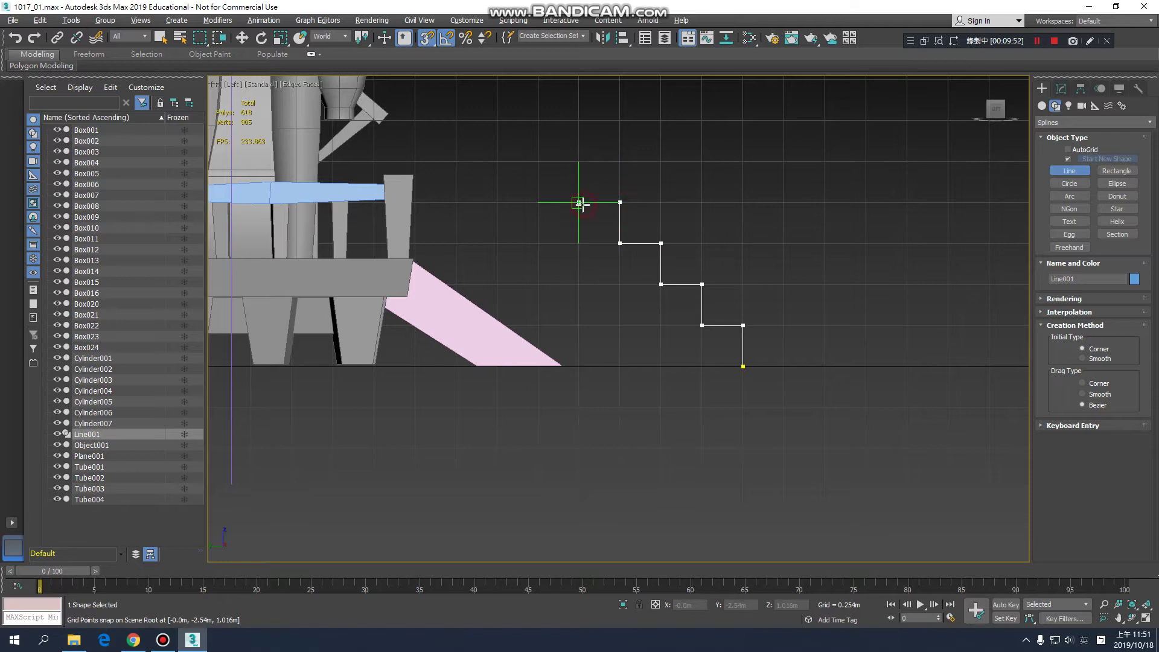
click(579, 203)
right_click(749, 259)
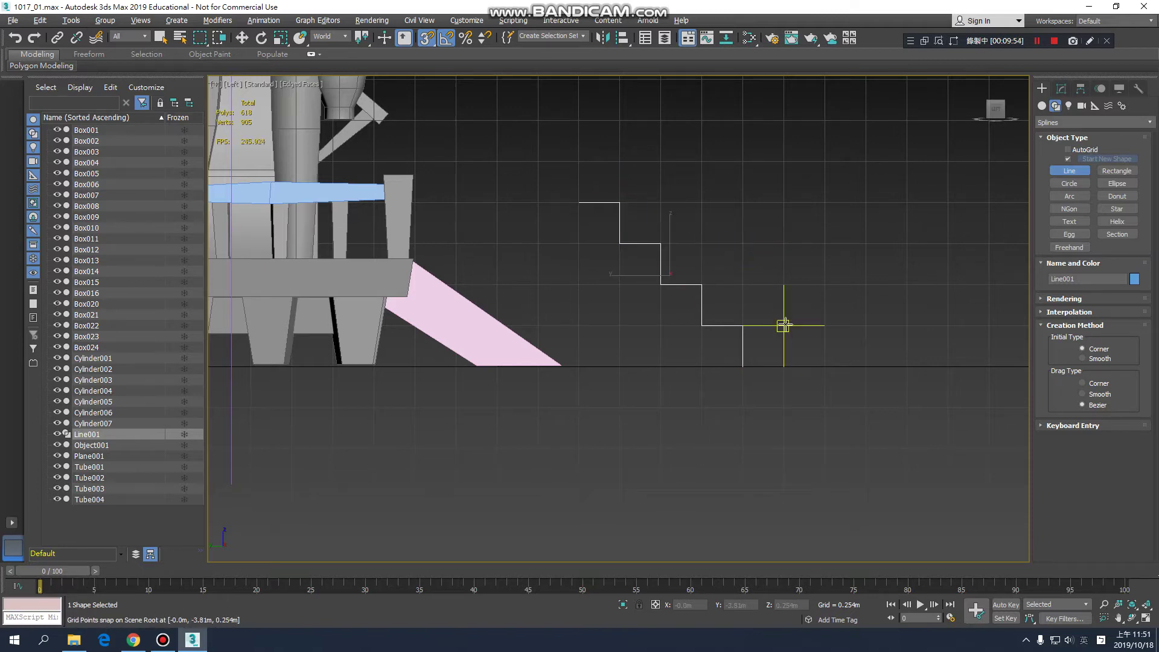
key(w)
middle_drag(783, 303, 661, 250)
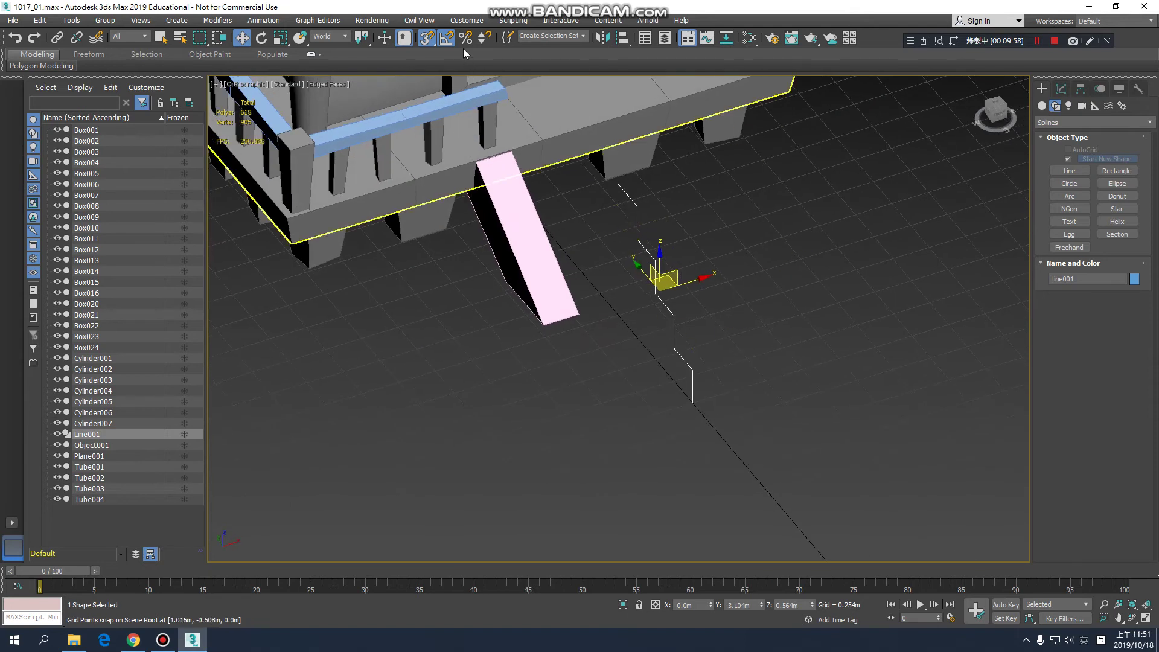